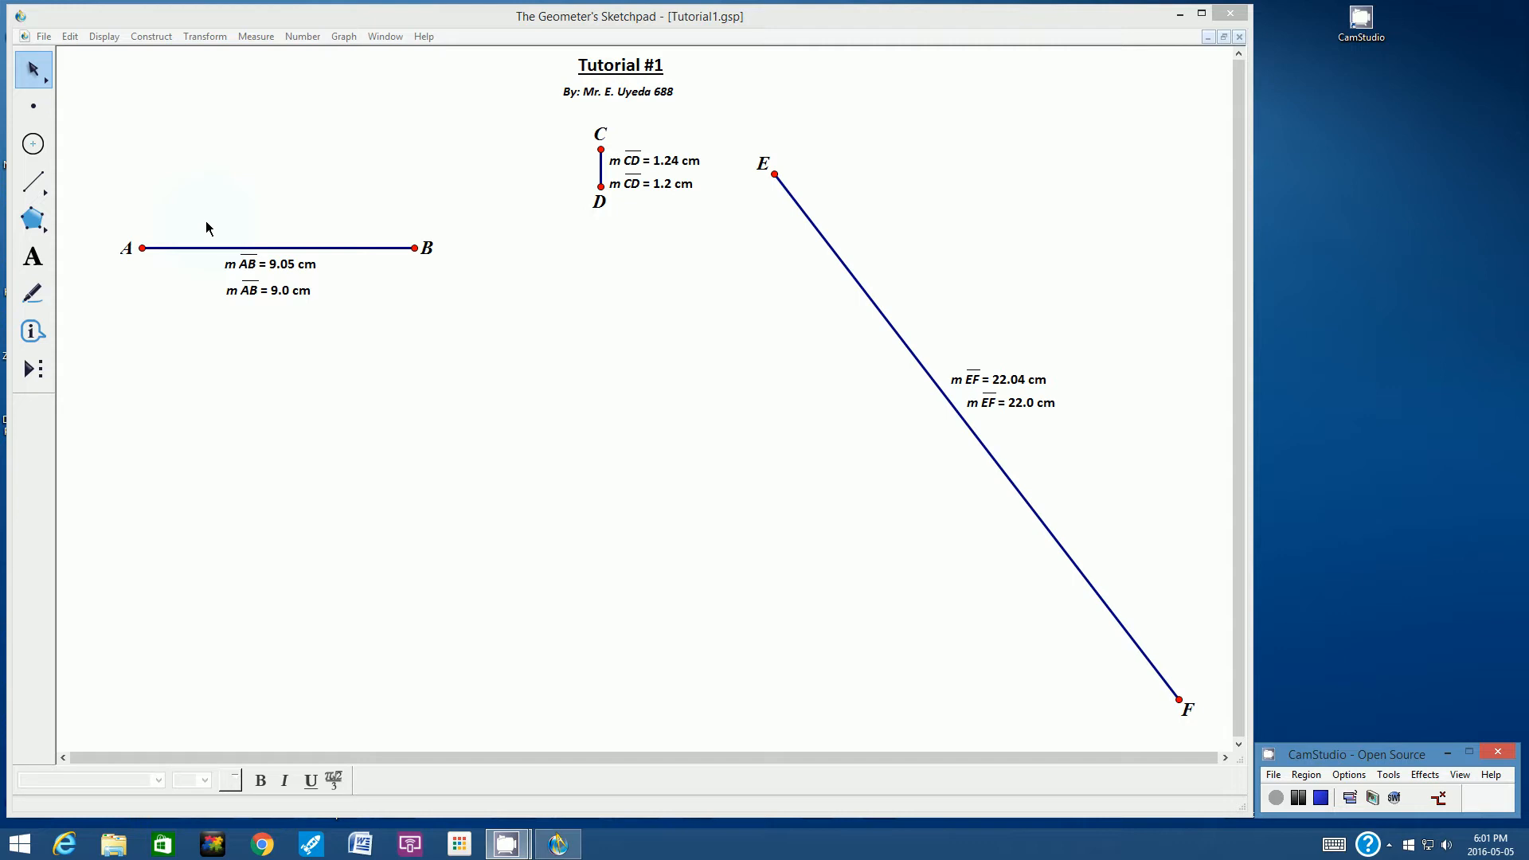
Create a new blank sketch alongside the open Tutorial #1 sketch
{"action": "left_click", "coordinate": [207, 177]}
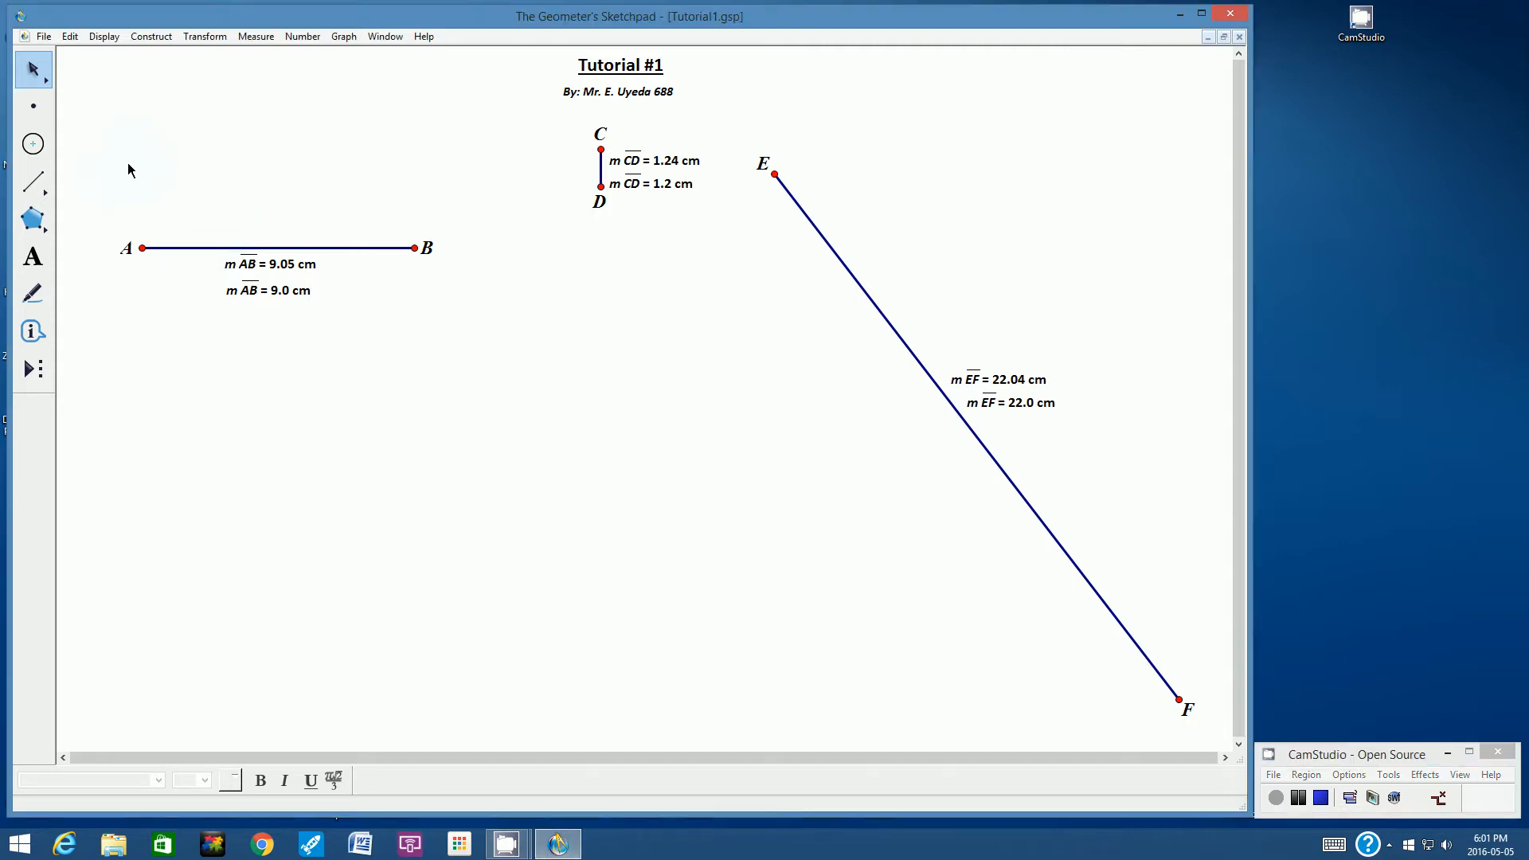
{"action": "left_click", "coordinate": [43, 37]}
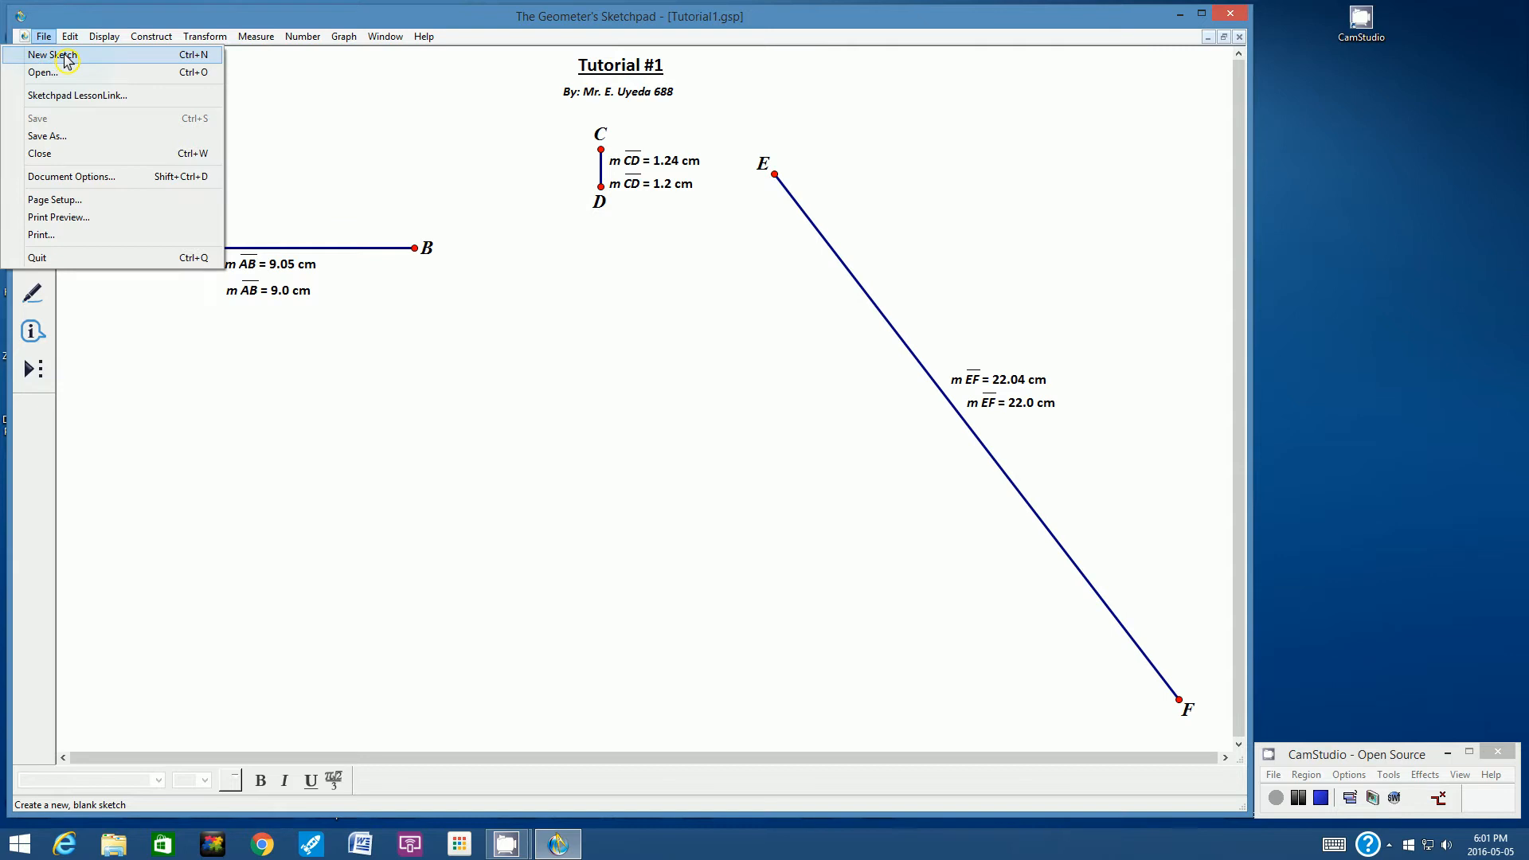
{"action": "left_click", "coordinate": [67, 56]}
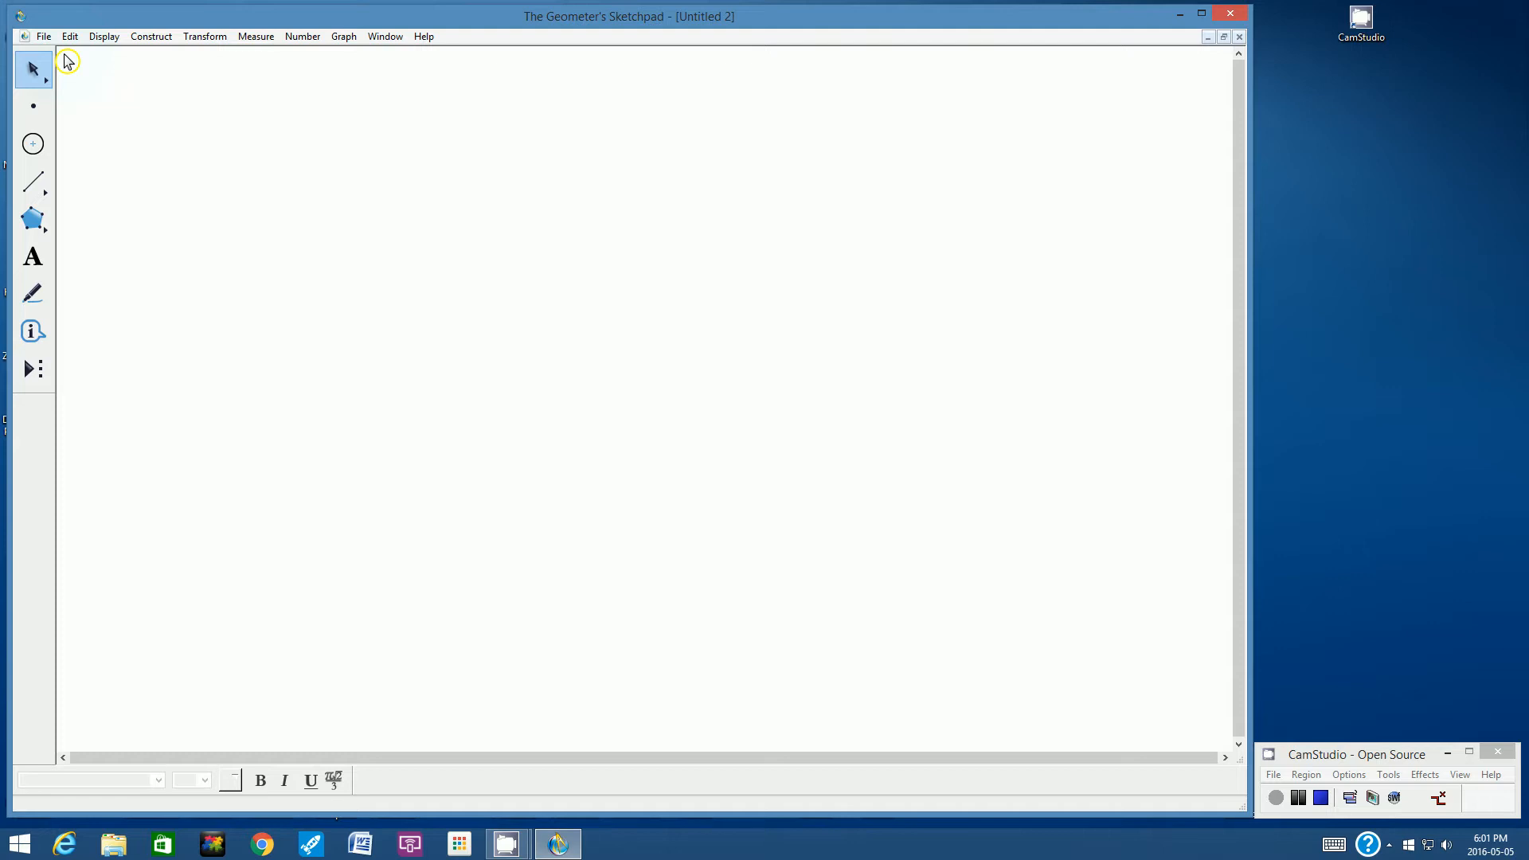
Add a text caption reading "Tutorial #2" and remove its italics, keeping it bold and underlined
{"action": "left_click", "coordinate": [33, 256]}
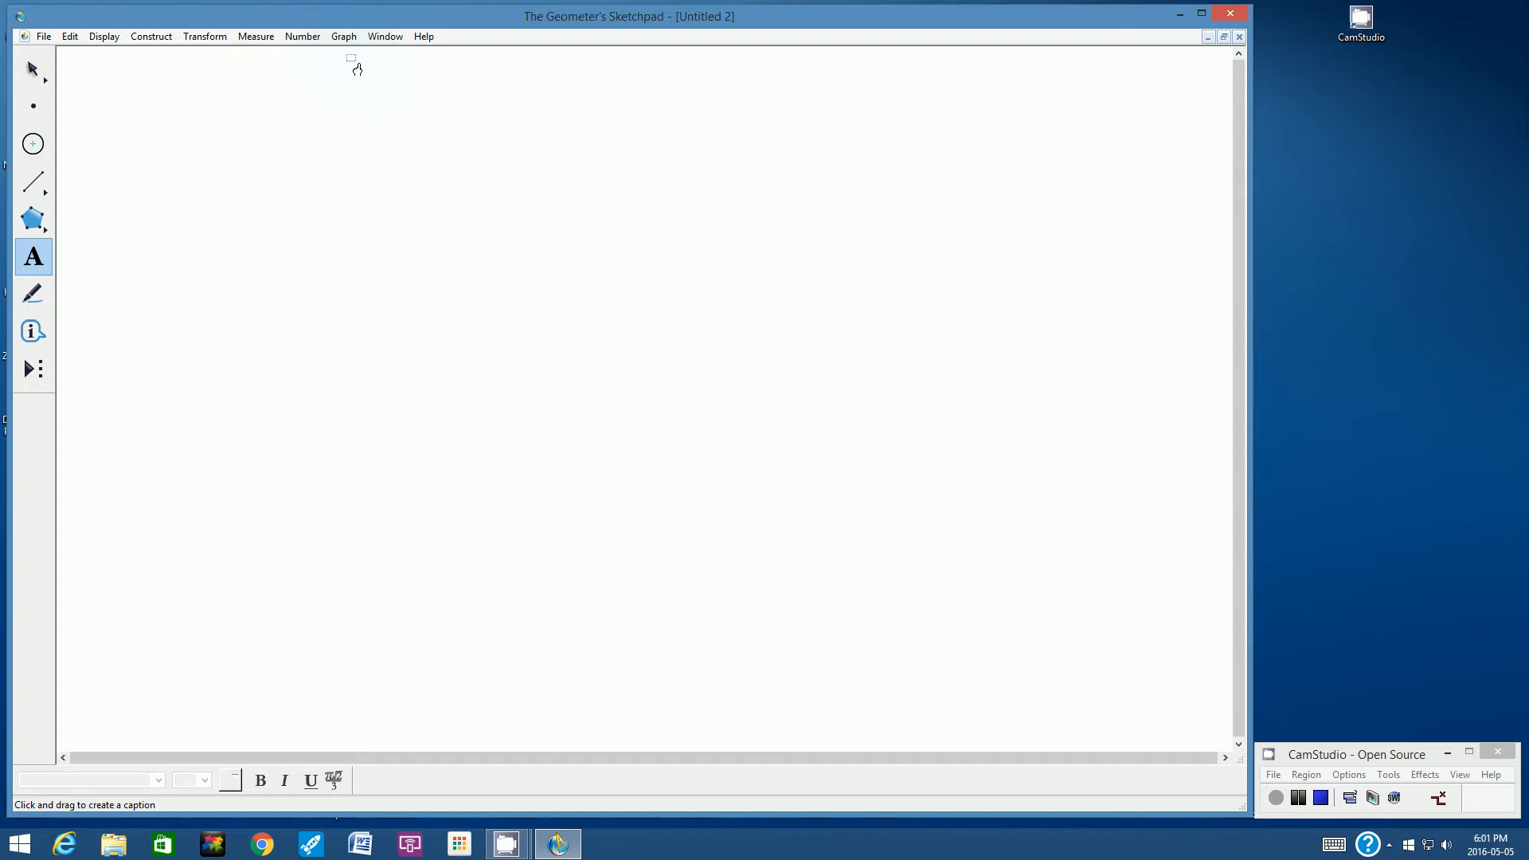
{"action": "left_click_drag", "start_coordinate": [355, 61], "coordinate": [770, 112]}
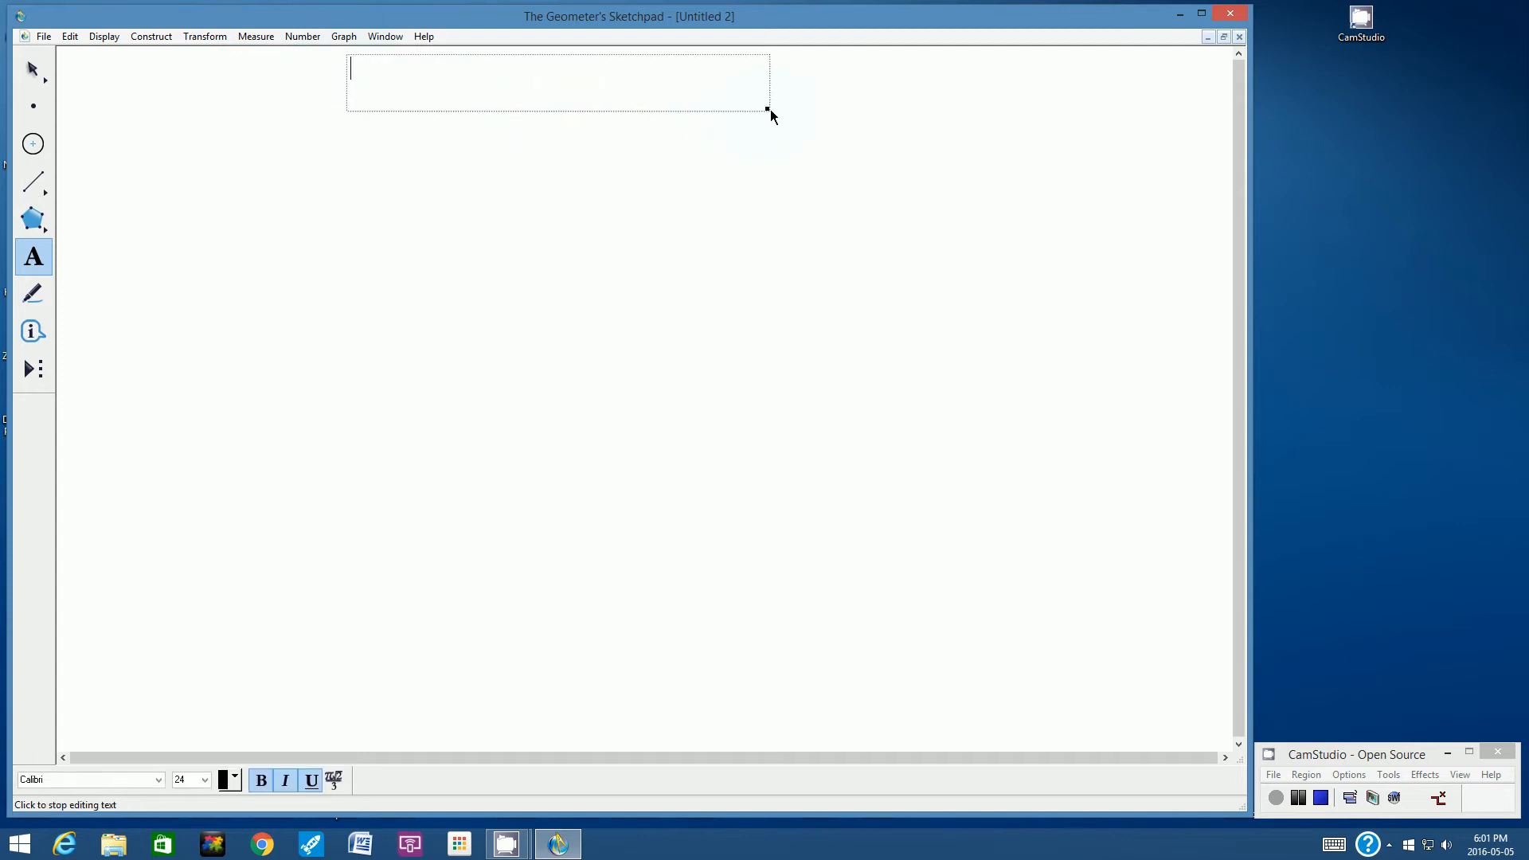
{"action": "type", "text": "Tutorial #2"}
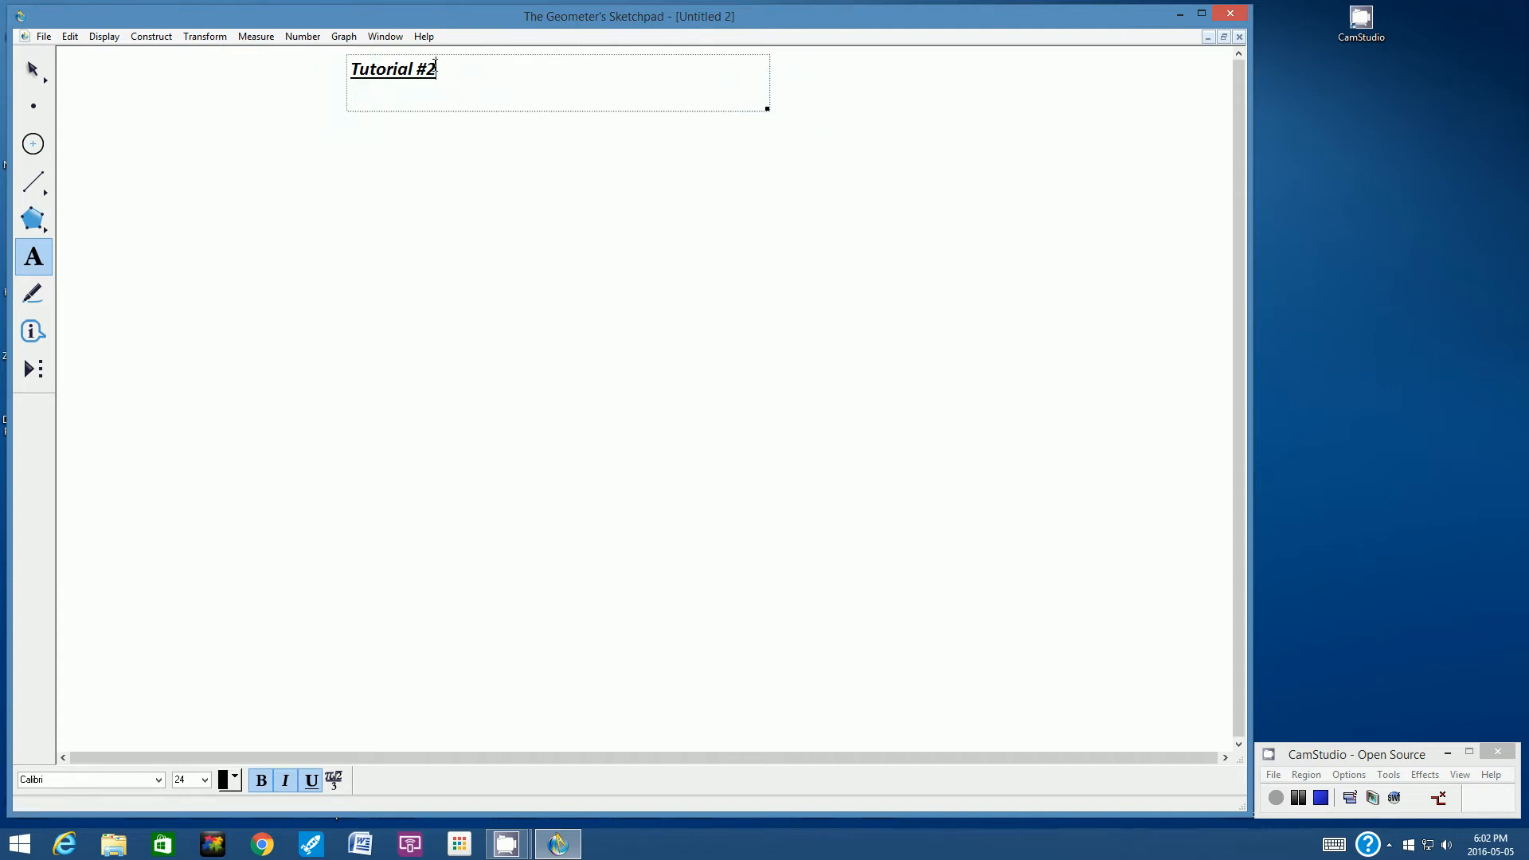
{"action": "left_click_drag", "start_coordinate": [439, 69], "coordinate": [352, 70]}
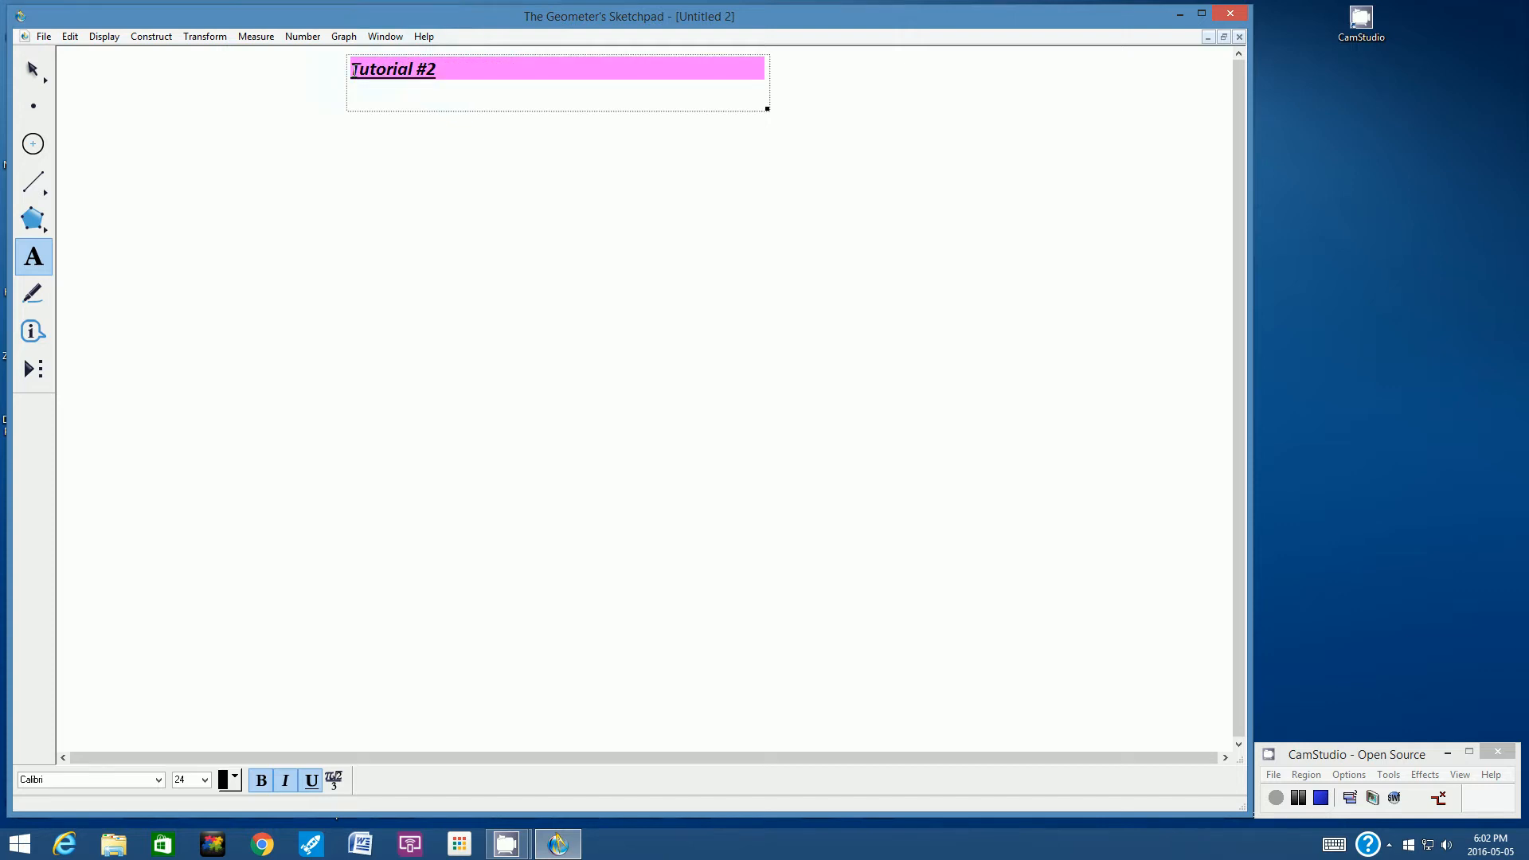
{"action": "left_click", "coordinate": [288, 782]}
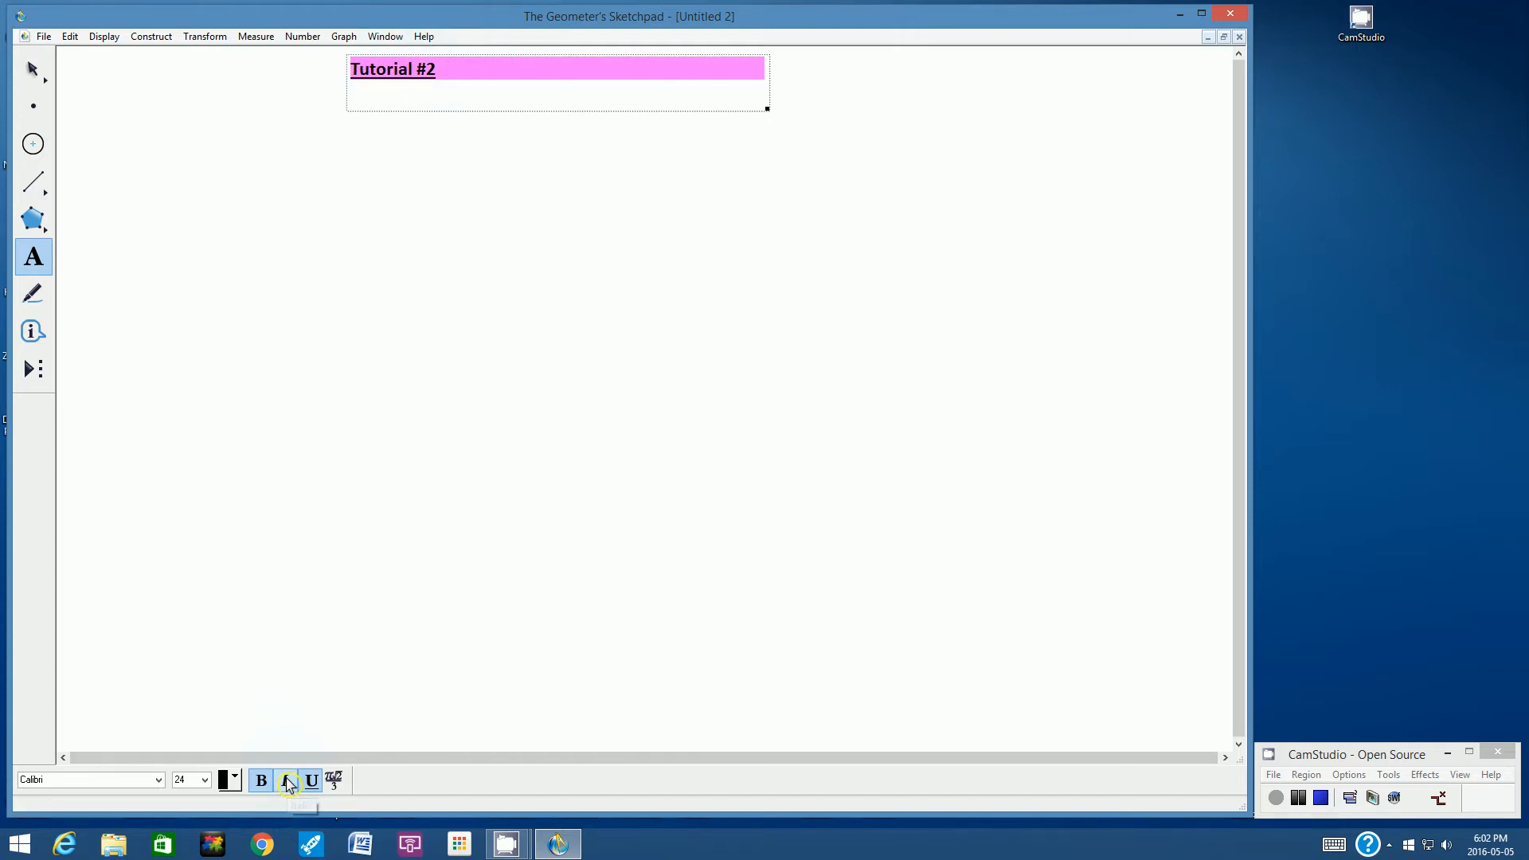
Move the title caption to the horizontal centre at the top of the sketch and deselect it
{"action": "left_click", "coordinate": [39, 77]}
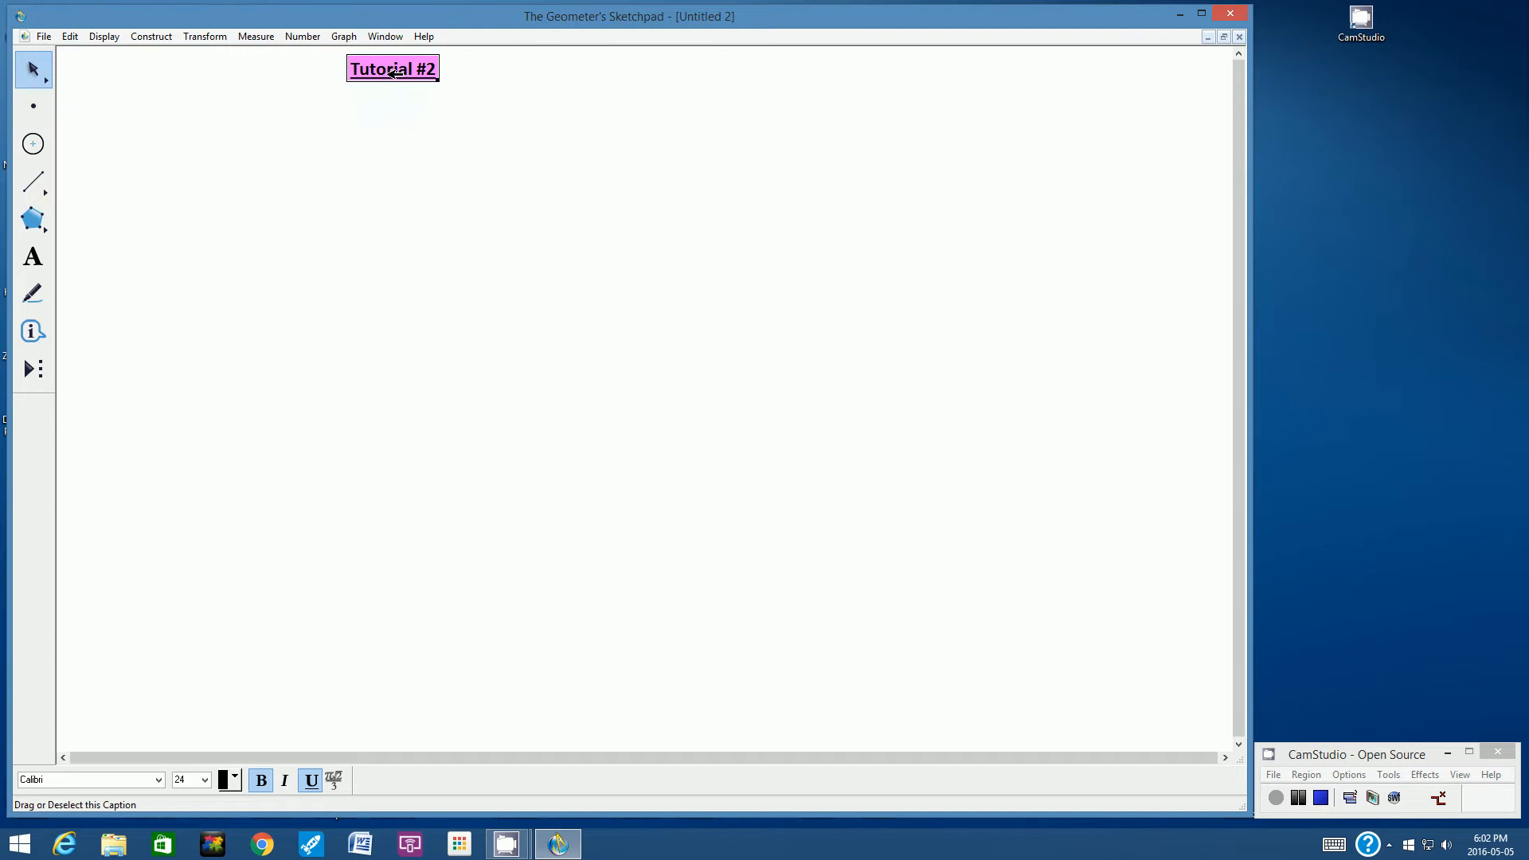
{"action": "mouse_move", "coordinate": [393, 72]}
{"action": "left_mouse_down"}
{"action": "mouse_move", "coordinate": [581, 84]}
{"action": "mouse_move", "coordinate": [619, 68]}
{"action": "left_mouse_up"}
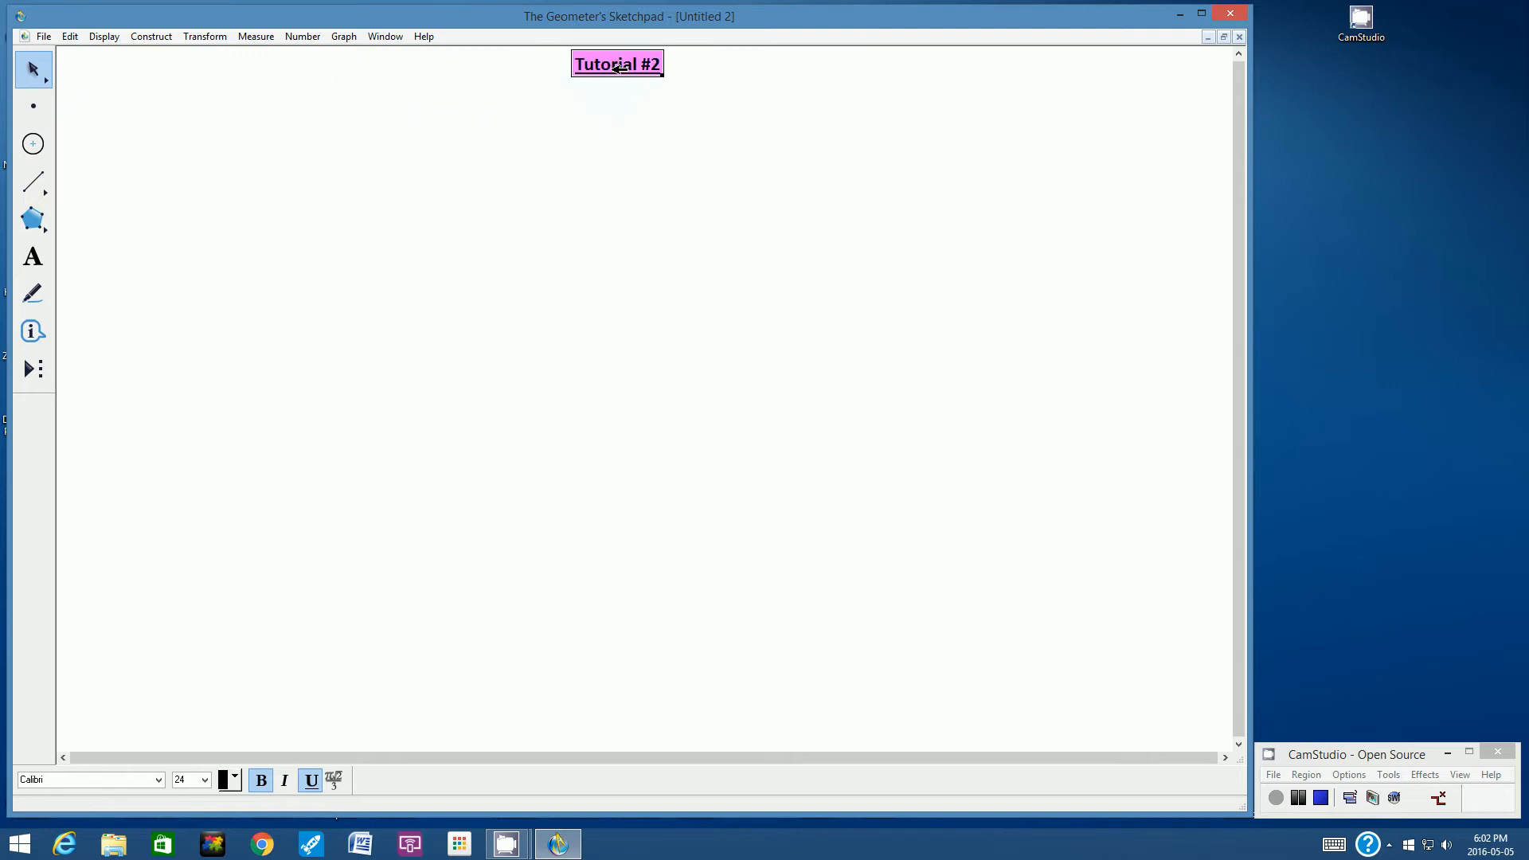
{"action": "left_click", "coordinate": [625, 162]}
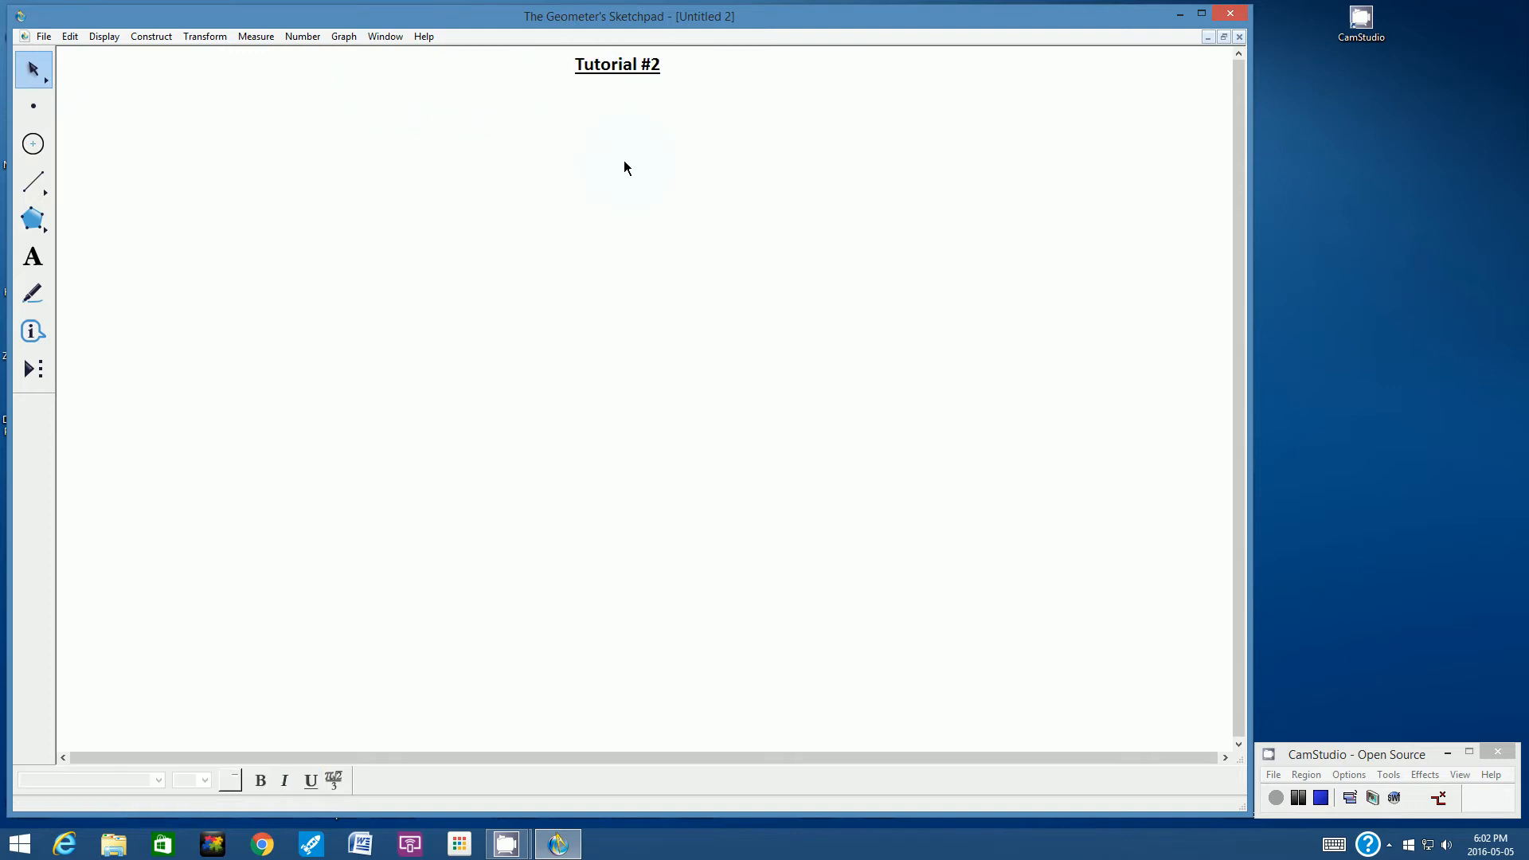
Add a second caption below the title with a "By:" line giving the author's name and number
{"action": "left_click", "coordinate": [32, 257]}
{"action": "left_click_drag", "start_coordinate": [484, 85], "coordinate": [778, 127]}
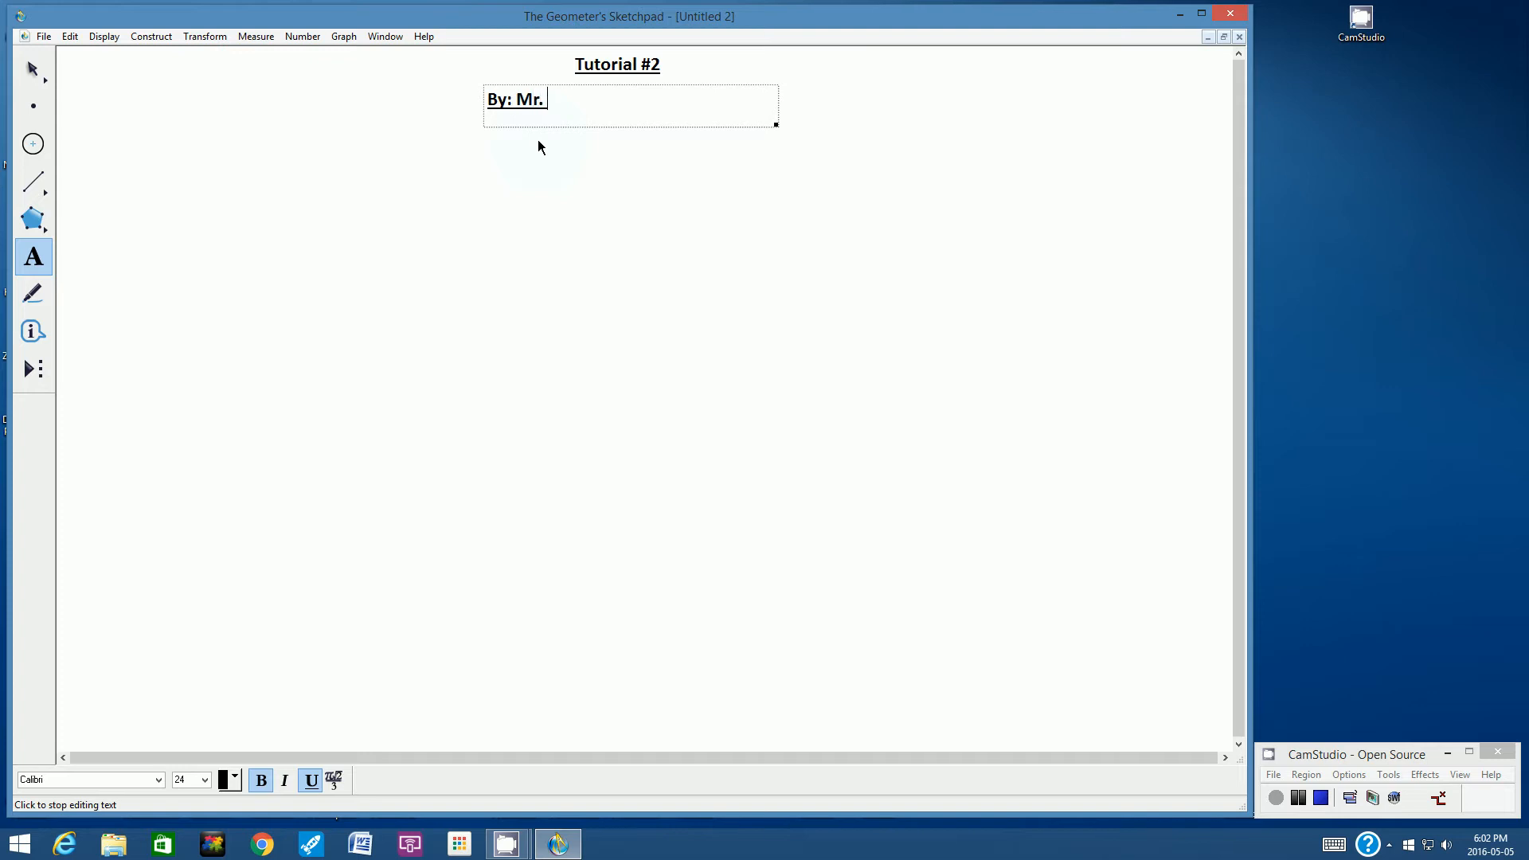
{"action": "type", "text": "By: Mr. E. Uyeda 688"}
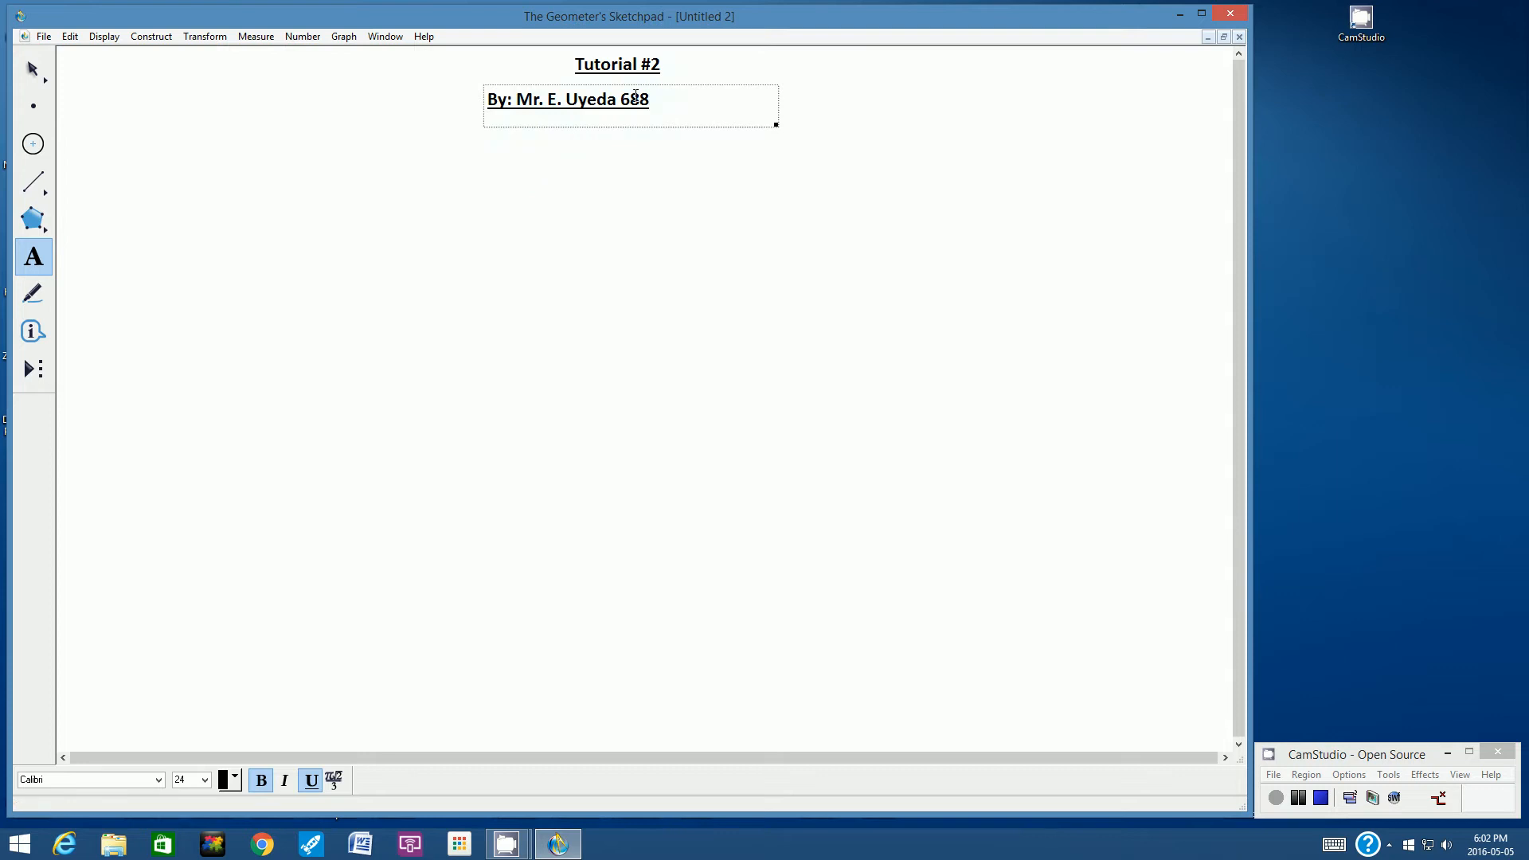
Format the byline text as italic without underline at font size 16, keeping it bold
{"action": "left_click_drag", "start_coordinate": [647, 99], "coordinate": [490, 104]}
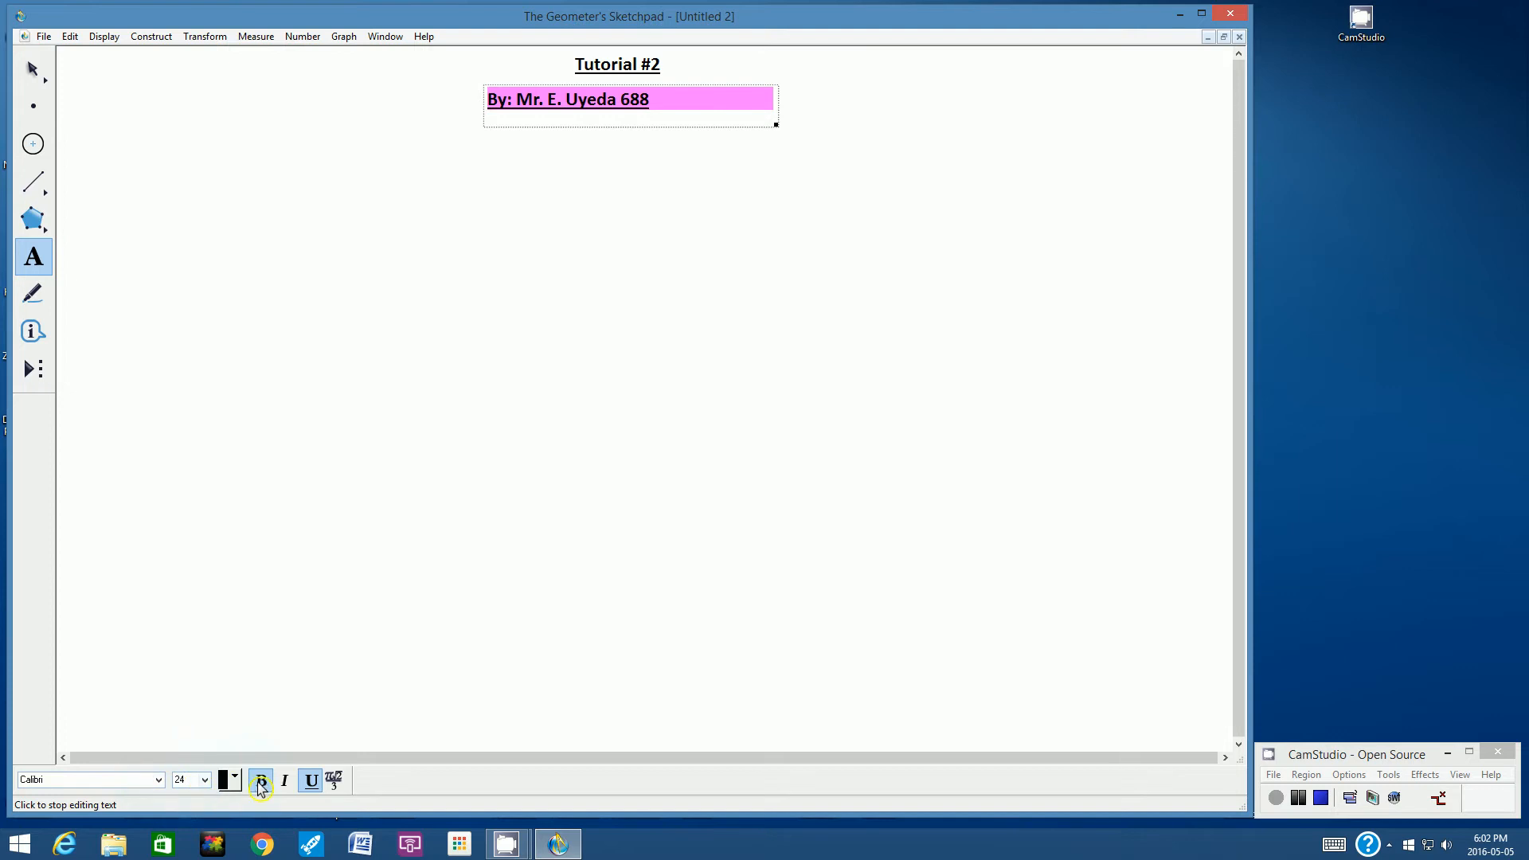
{"action": "left_click", "coordinate": [312, 783]}
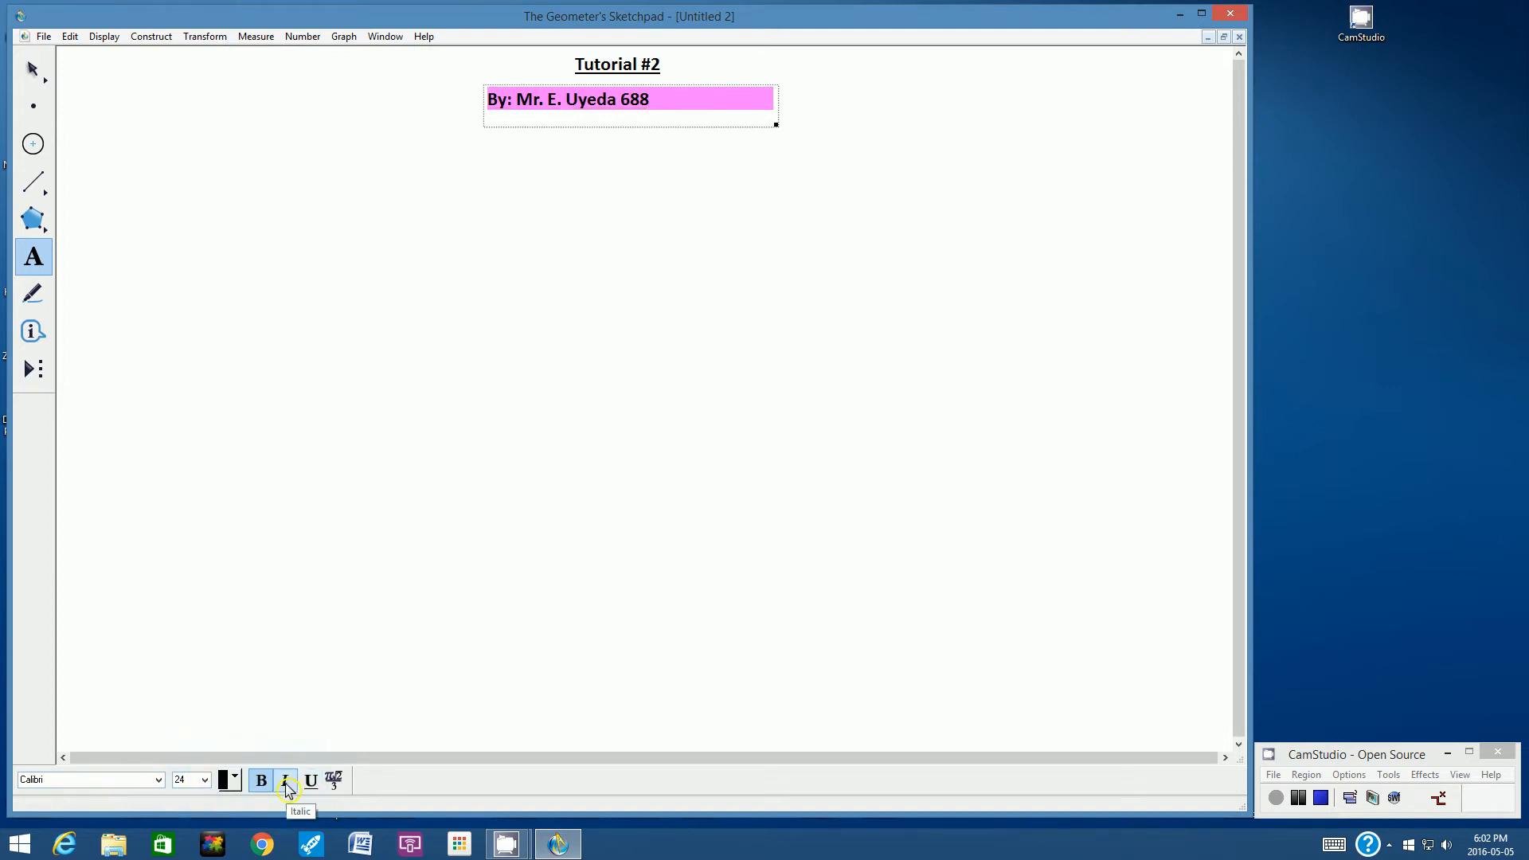
{"action": "left_click", "coordinate": [286, 784]}
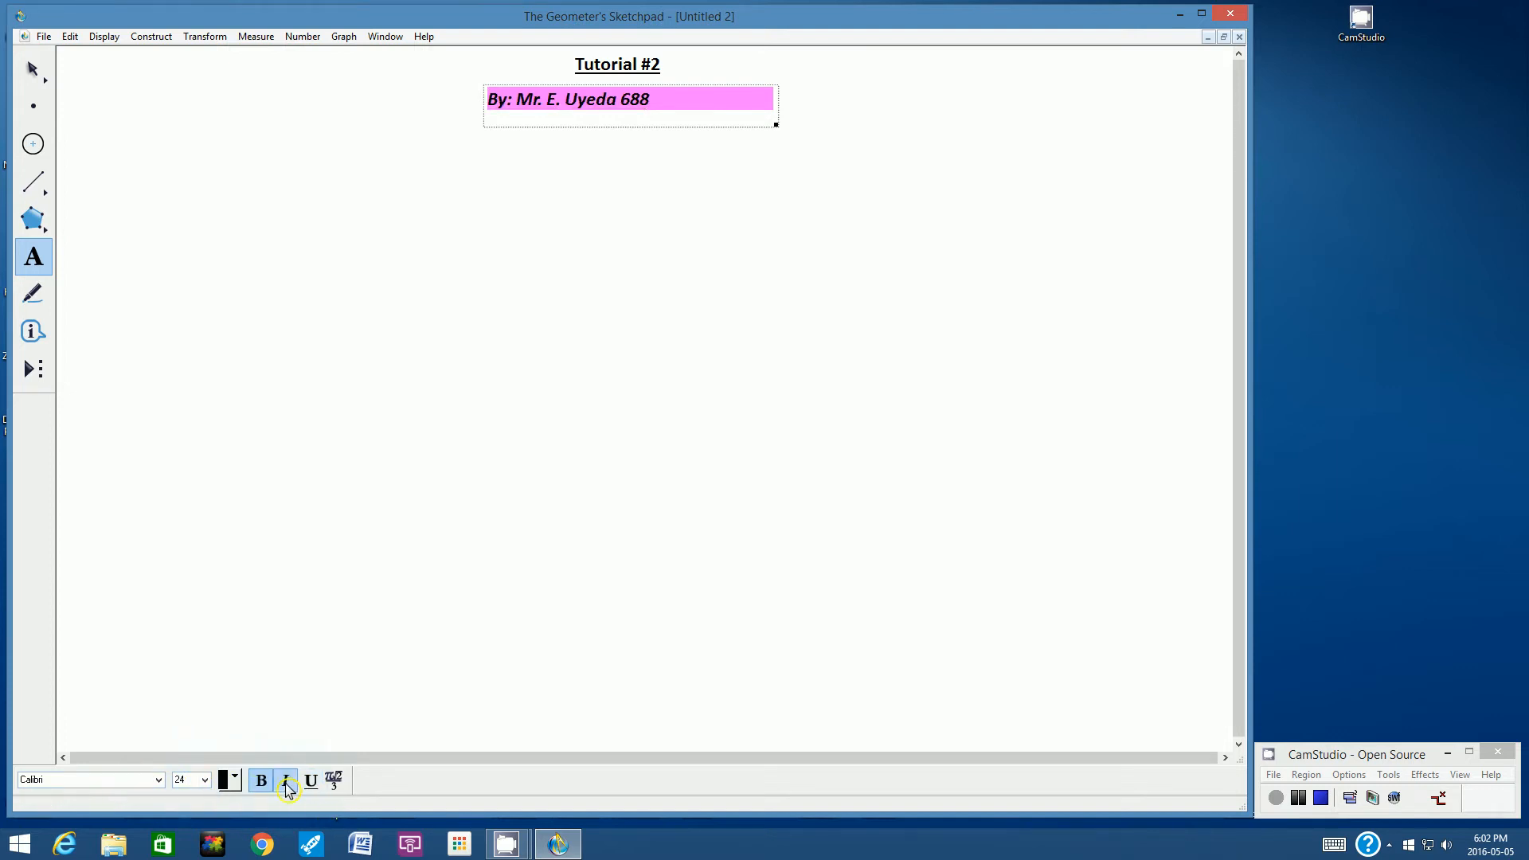
{"action": "left_click", "coordinate": [205, 780]}
{"action": "left_click", "coordinate": [195, 705]}
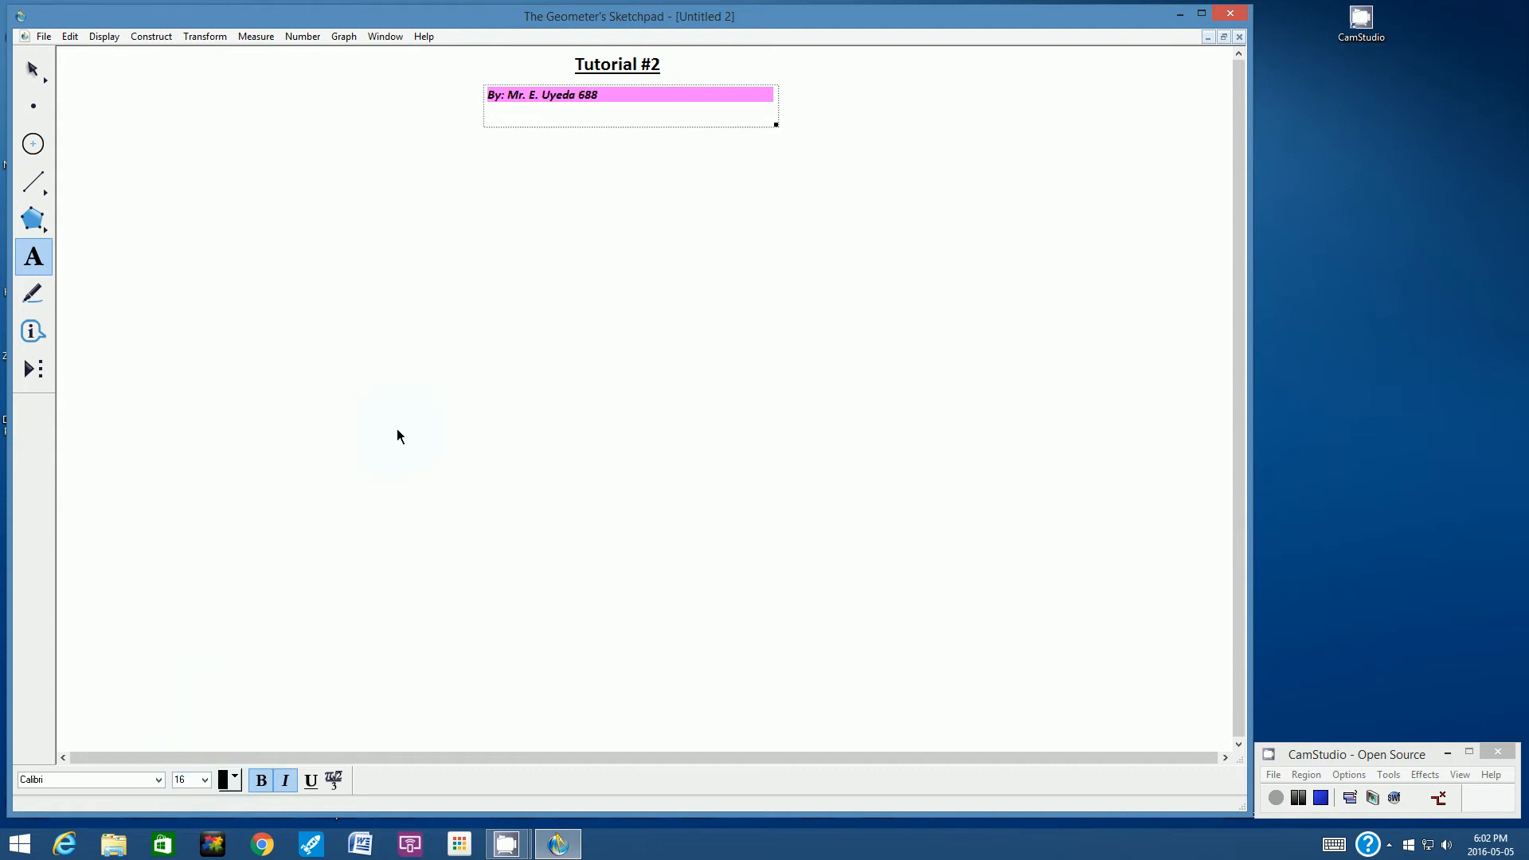
Centre the byline caption directly beneath the title and deselect it
{"action": "left_click", "coordinate": [30, 71]}
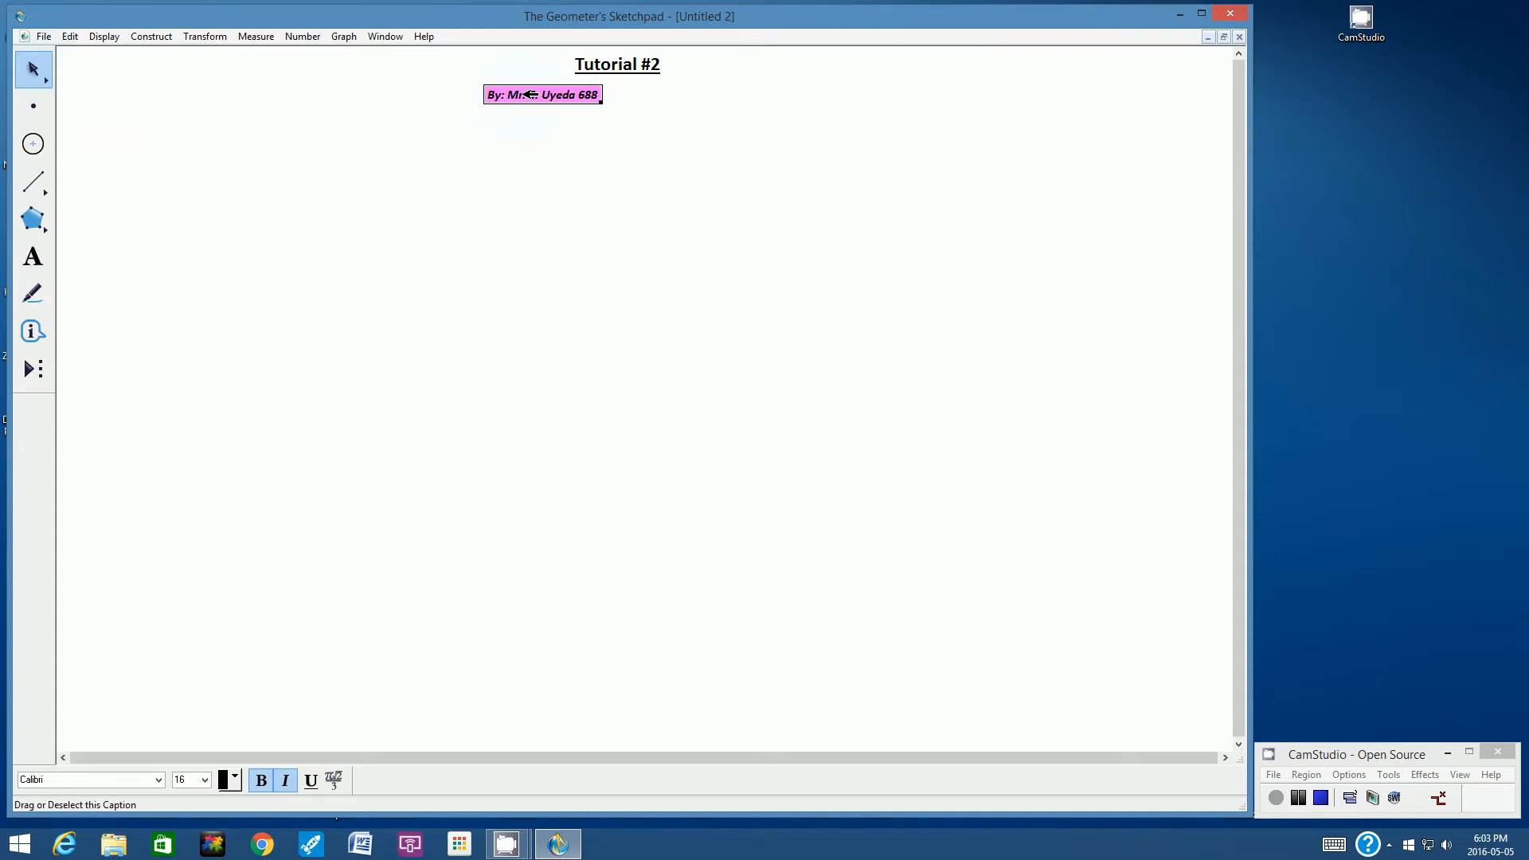
{"action": "left_click_drag", "start_coordinate": [529, 95], "coordinate": [603, 94]}
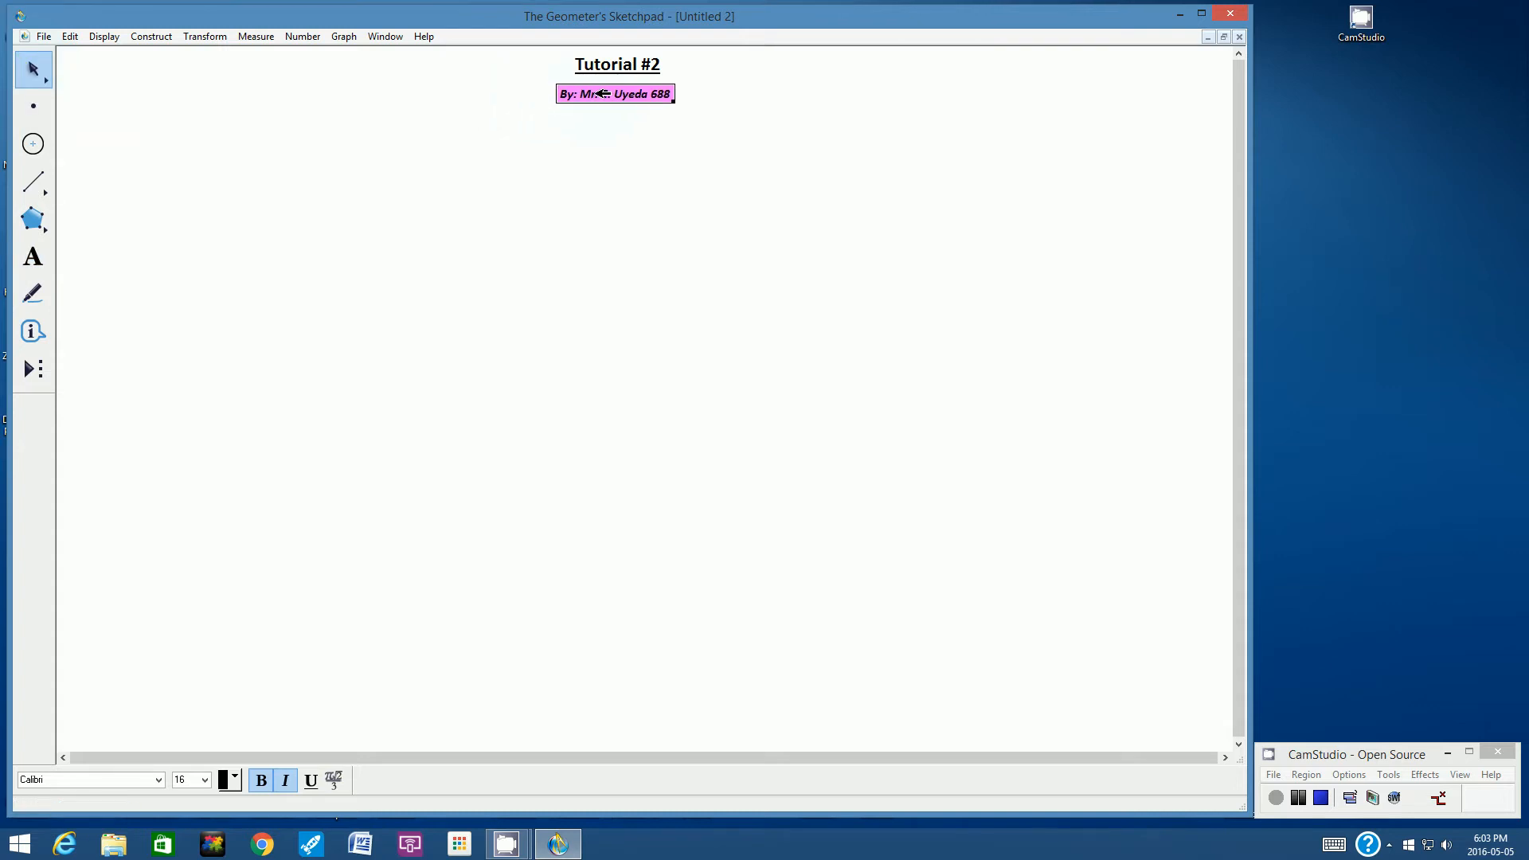
{"action": "left_click", "coordinate": [723, 121]}
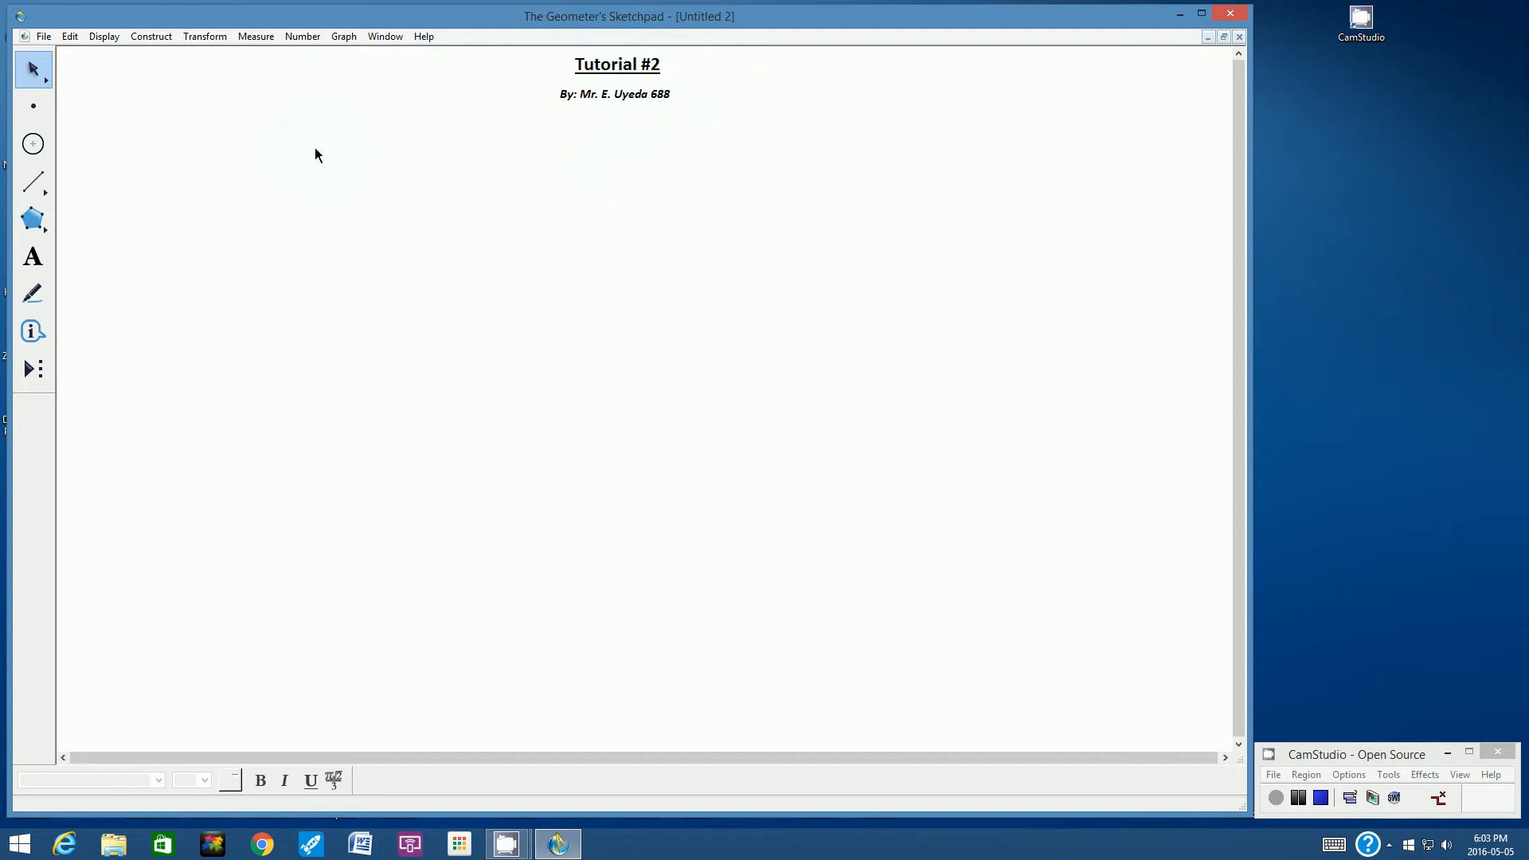
View the Tutorial1.gsp sketch, then return to the untitled Tutorial #2 sketch
{"action": "left_click", "coordinate": [382, 38]}
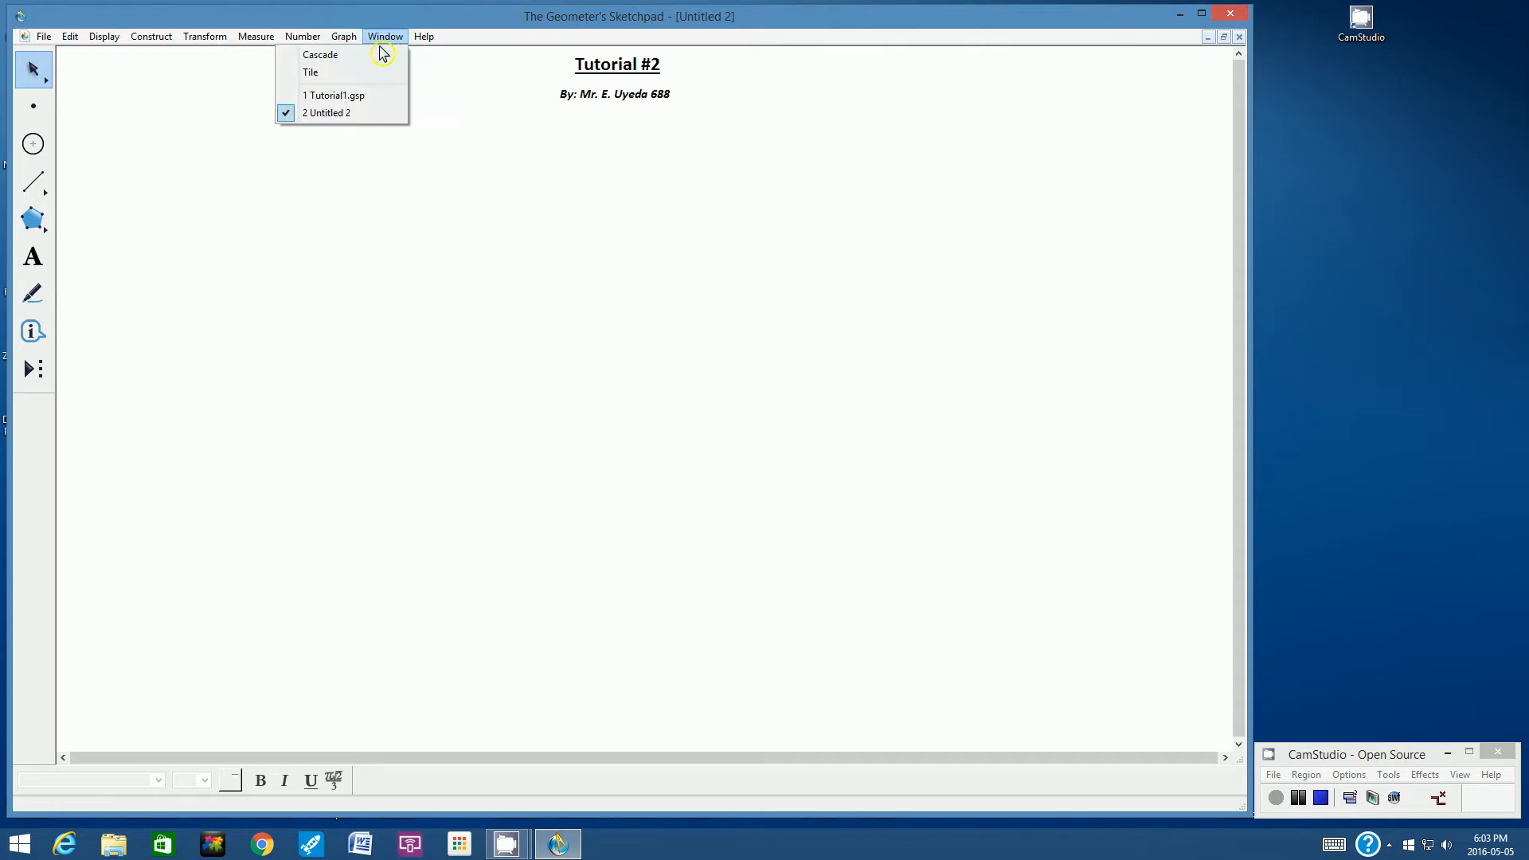
{"action": "left_click", "coordinate": [338, 102]}
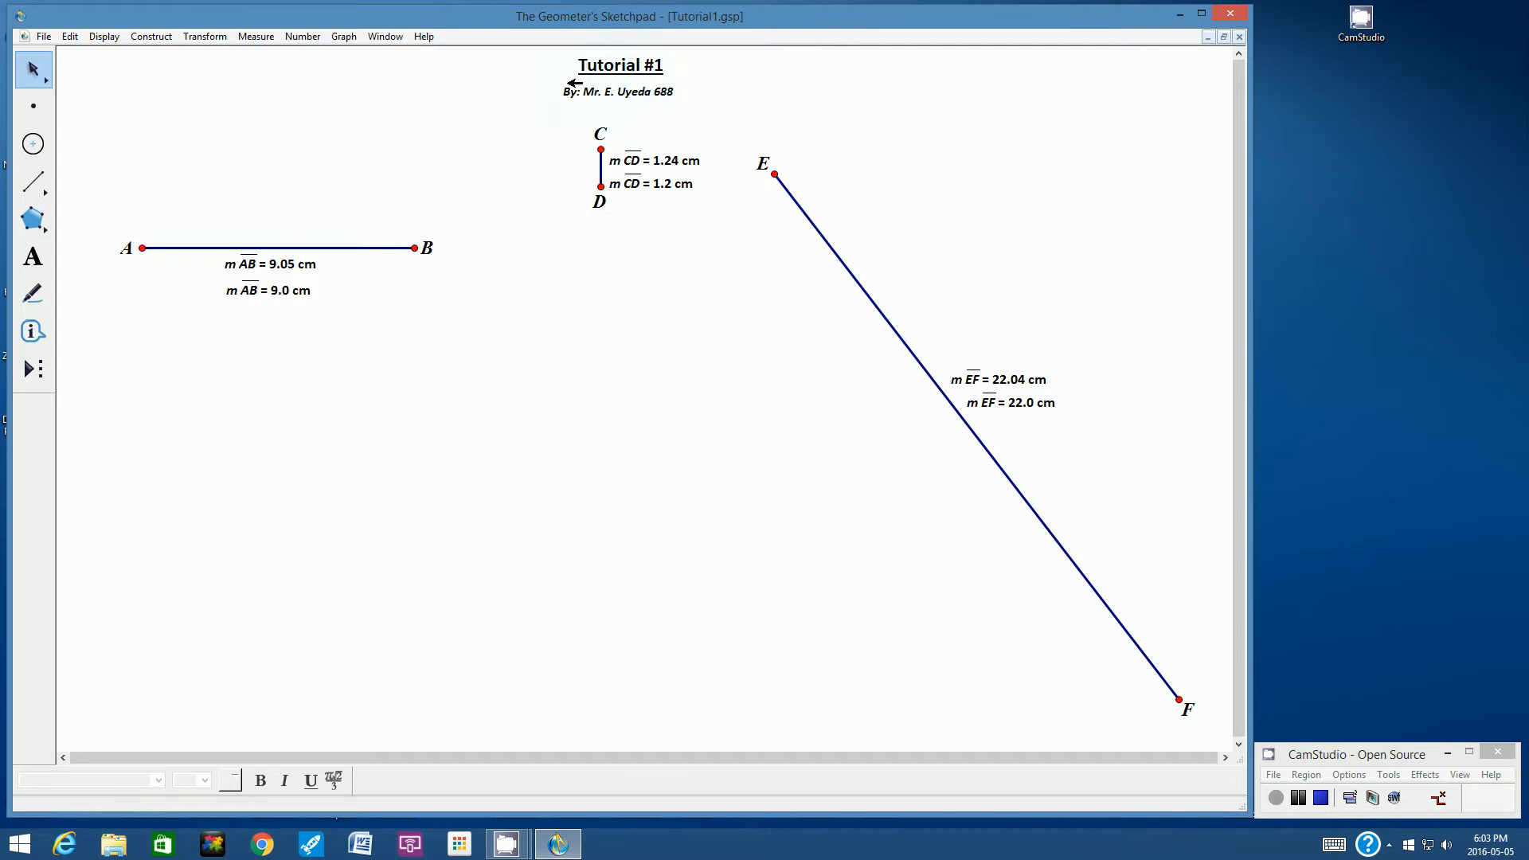
{"action": "left_click", "coordinate": [383, 40]}
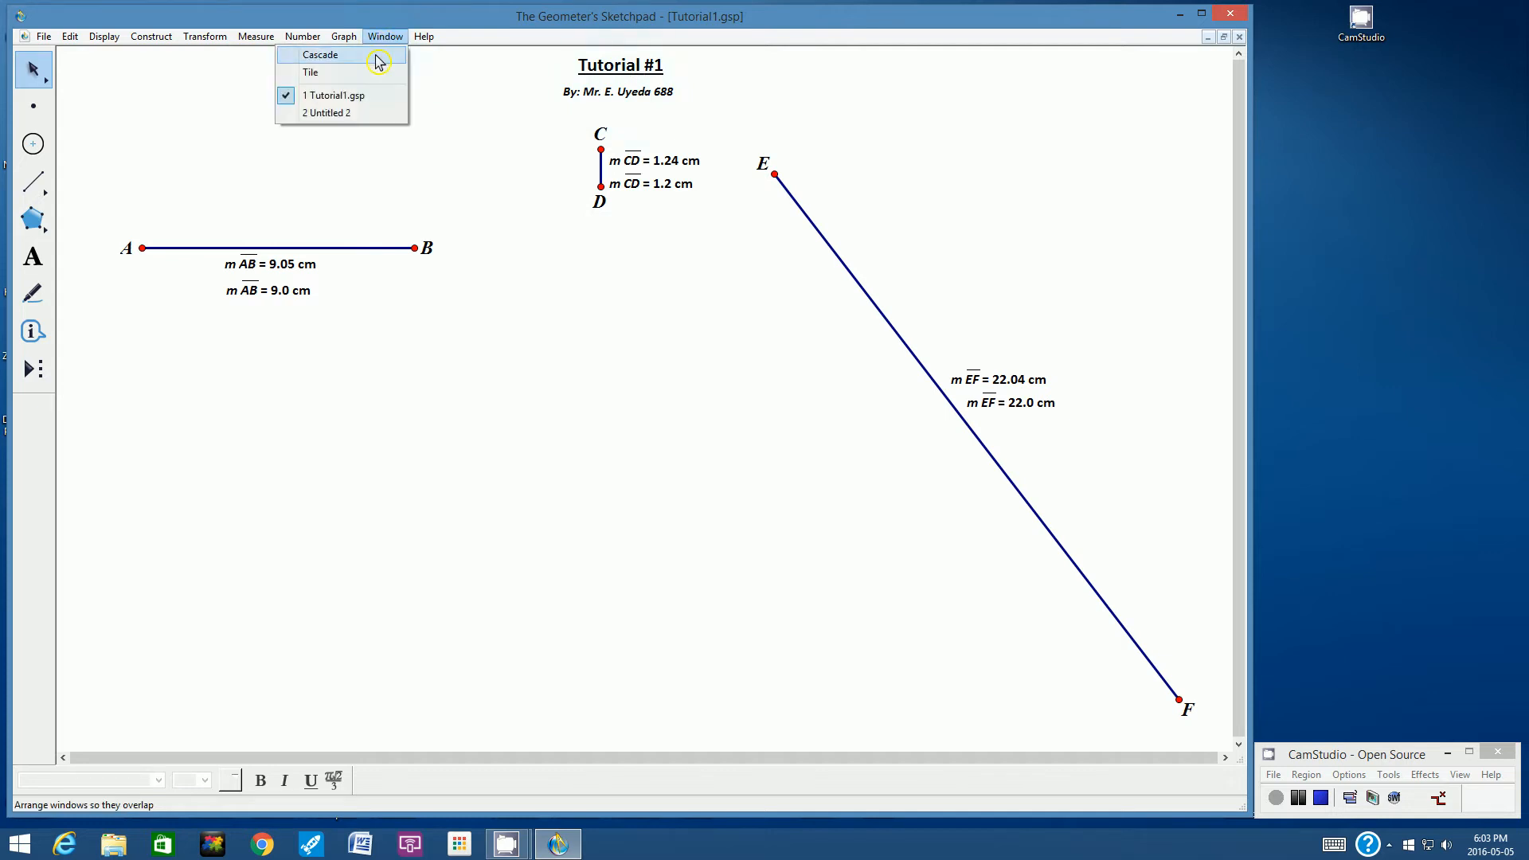
{"action": "left_click", "coordinate": [344, 113]}
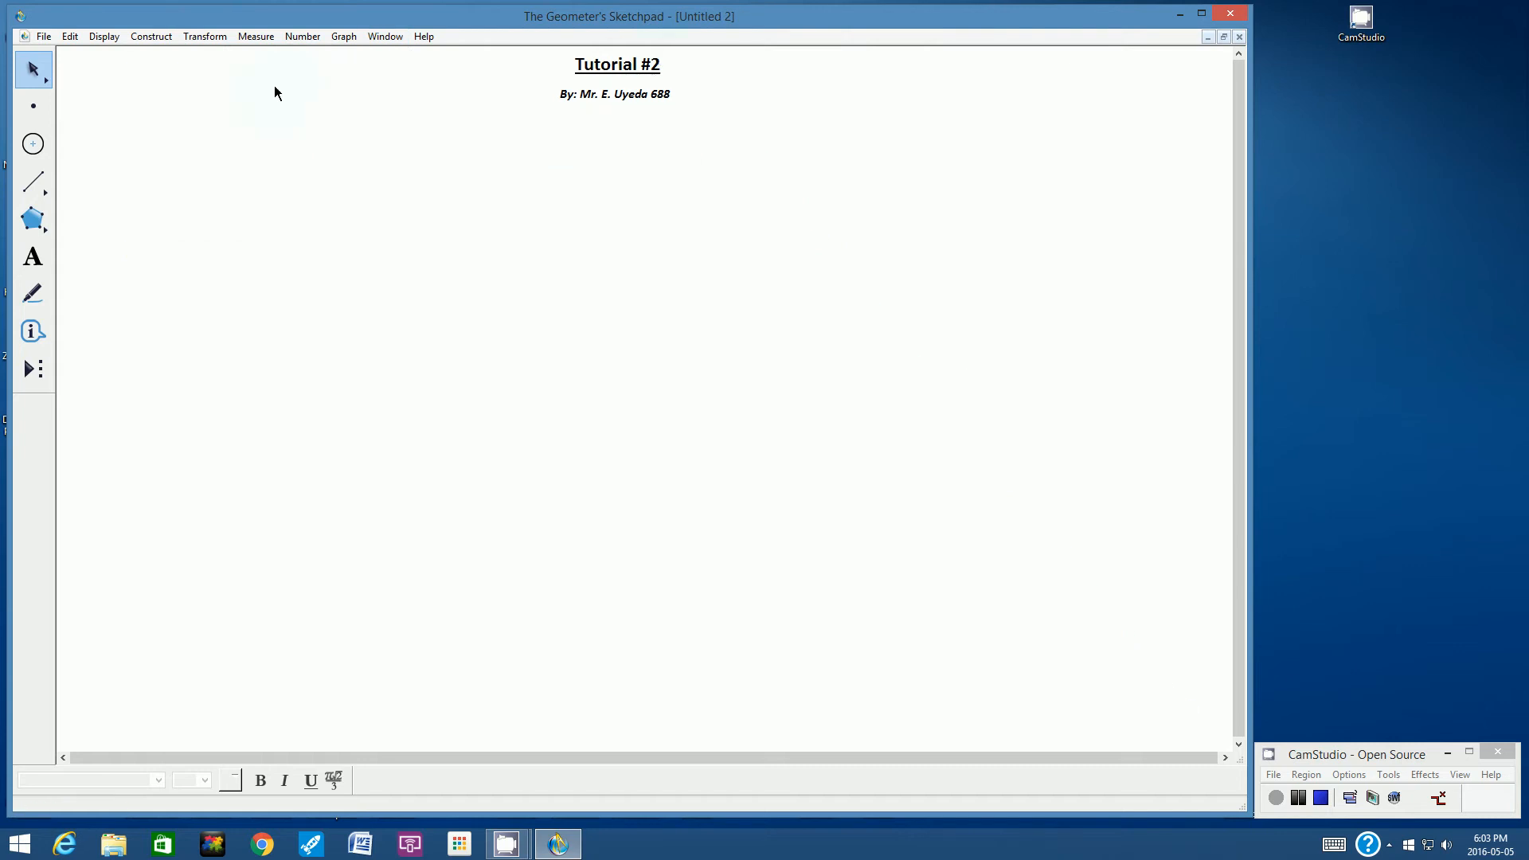
Save the sketch in Documents as "Tutorial 2"
{"action": "left_click", "coordinate": [41, 40]}
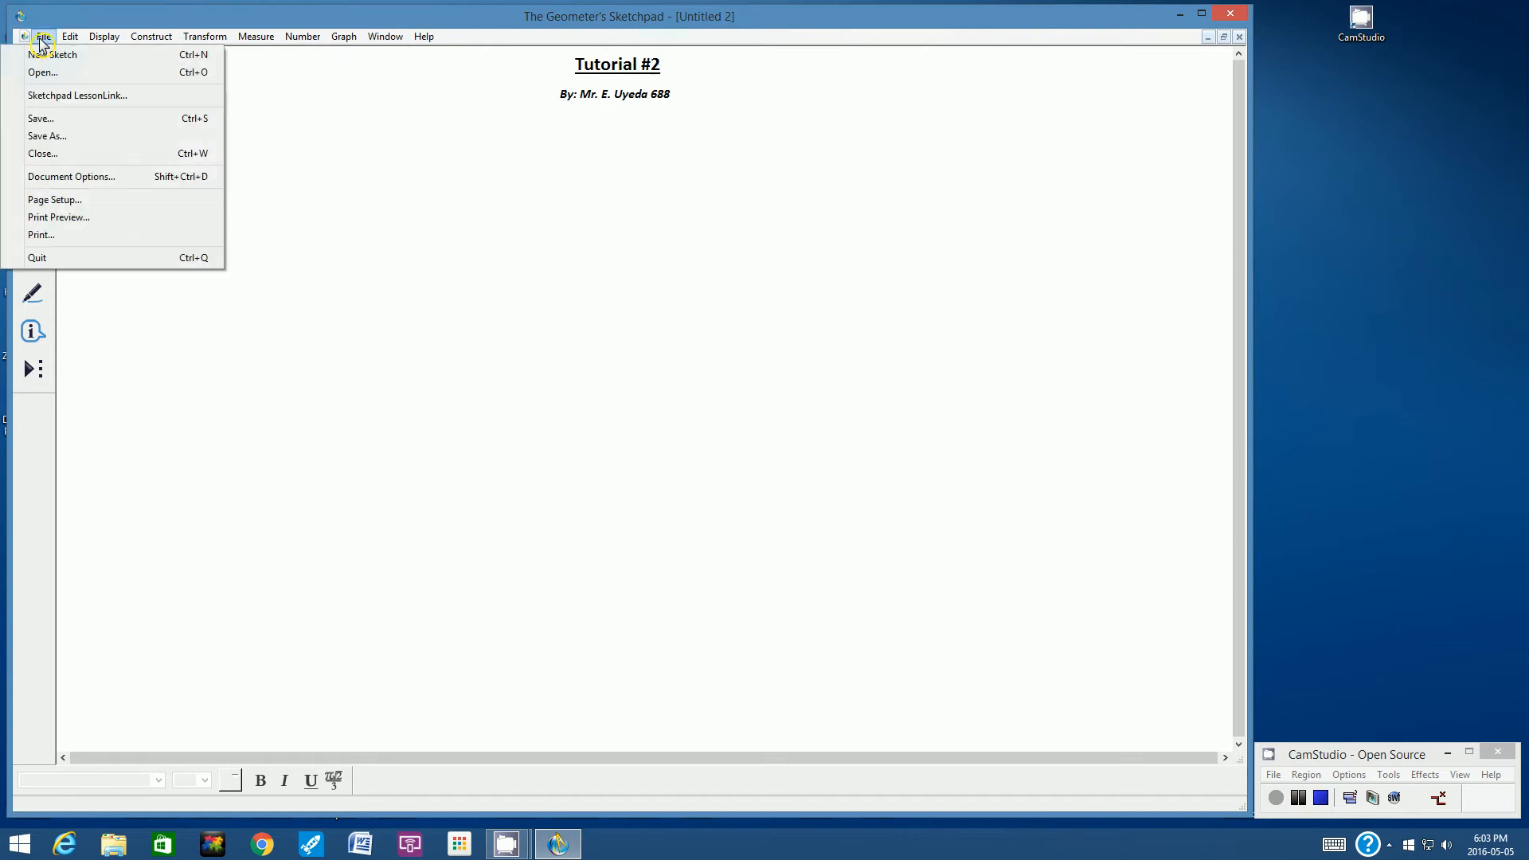
{"action": "left_click", "coordinate": [47, 136]}
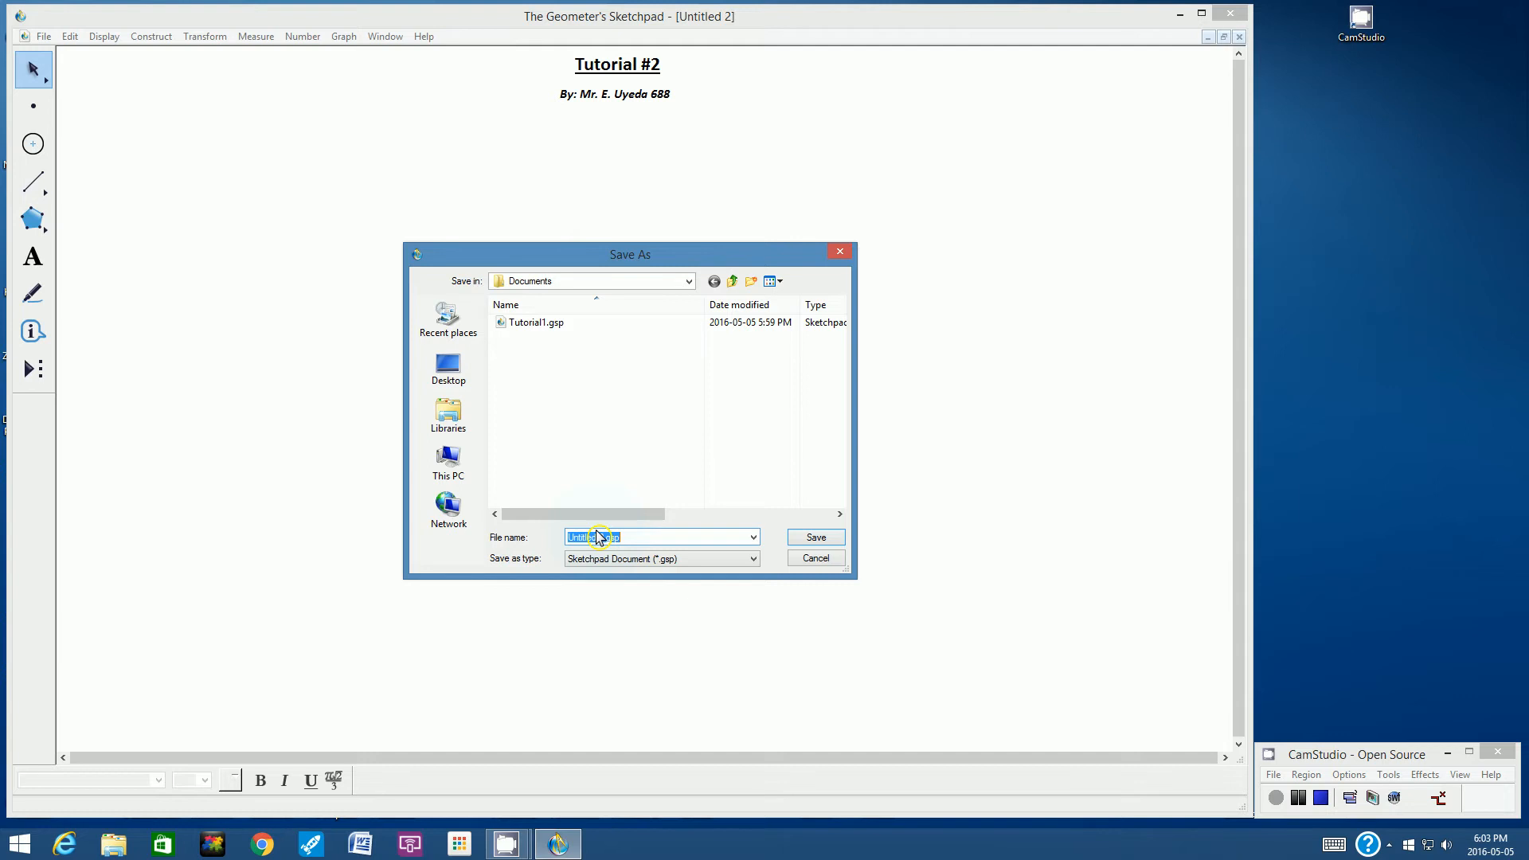
{"action": "type", "text": "Tutorial2"}
{"action": "left_click", "coordinate": [816, 539]}
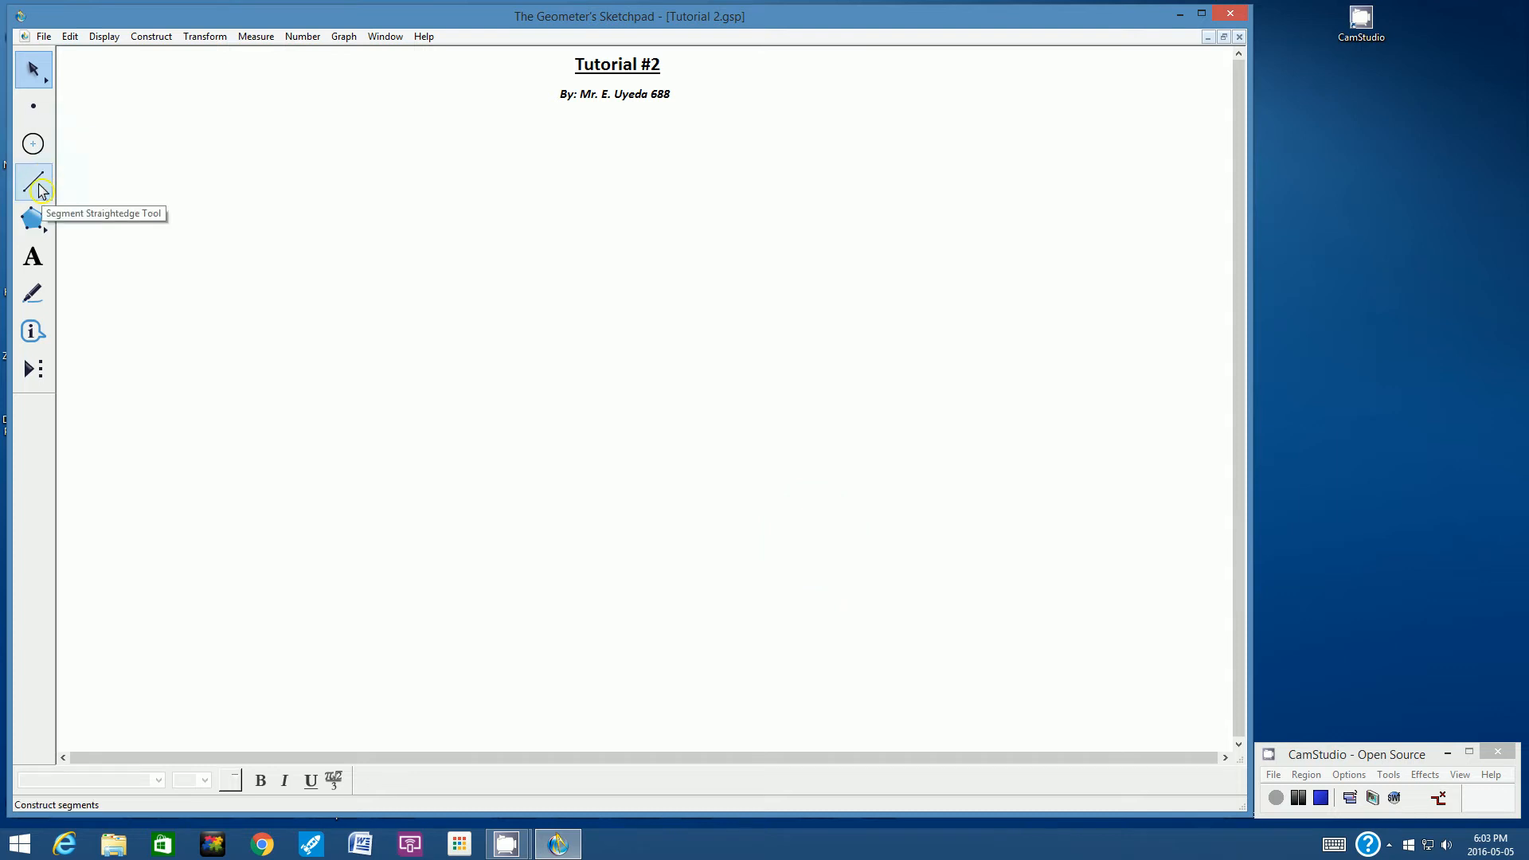
Set this sketch's preferences to distance precision in tenths and angles in degrees with units precision
{"action": "left_click", "coordinate": [72, 43]}
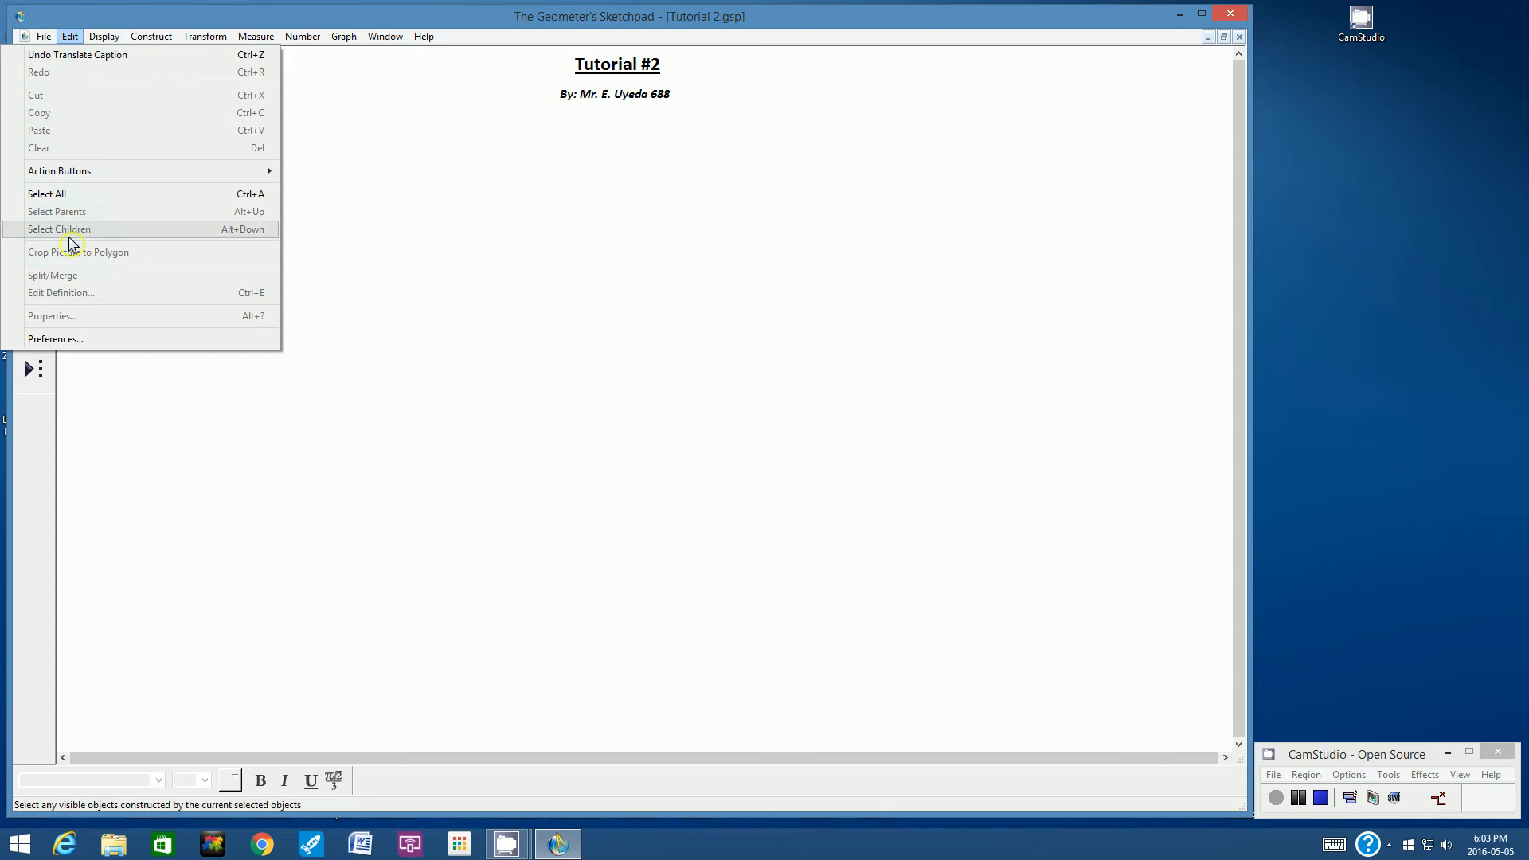
{"action": "left_click", "coordinate": [52, 339]}
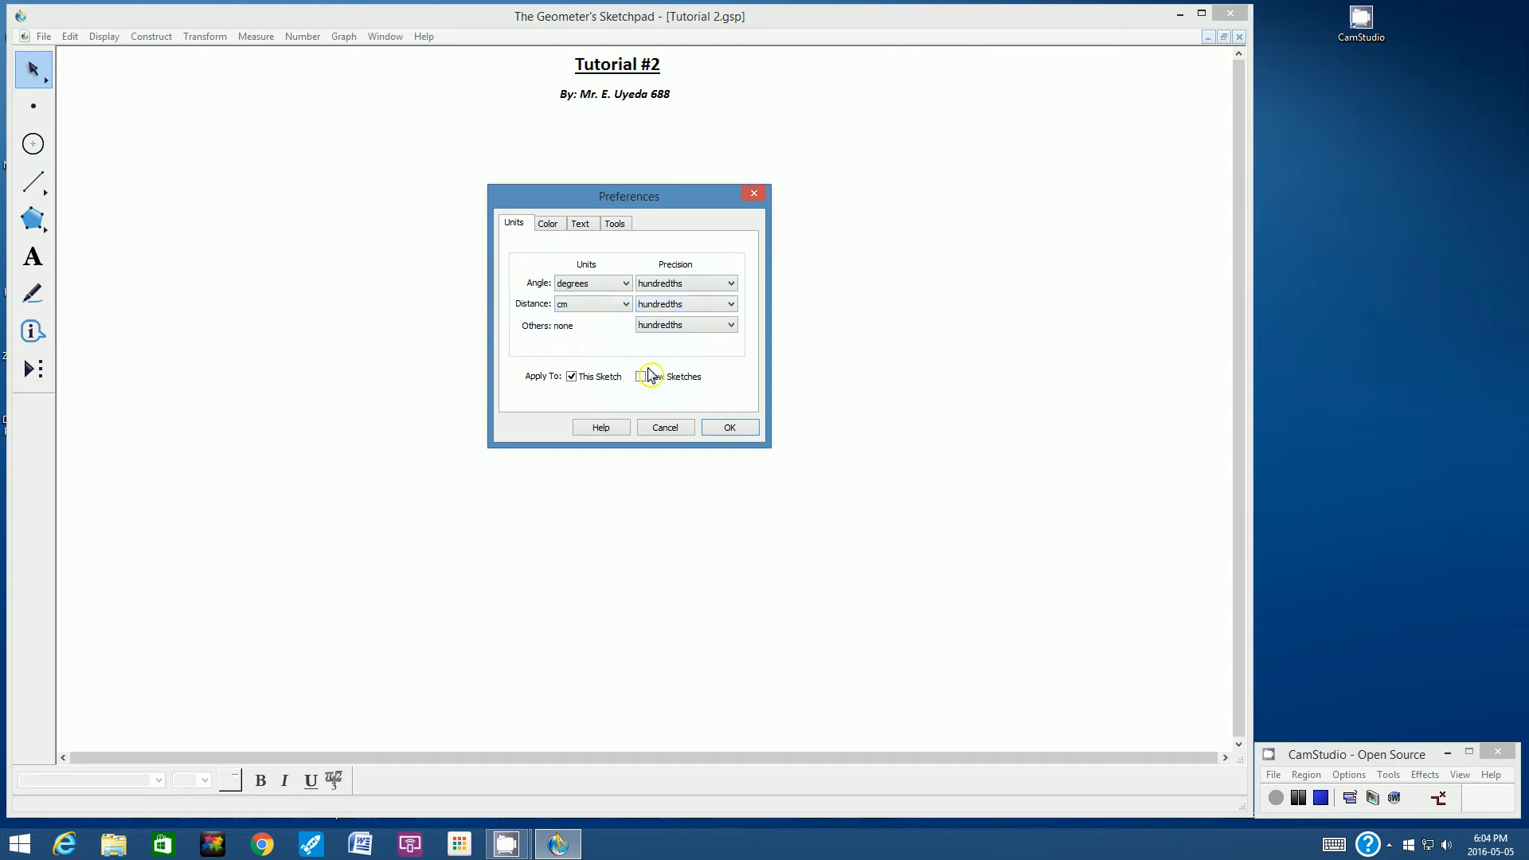
{"action": "left_click", "coordinate": [730, 306]}
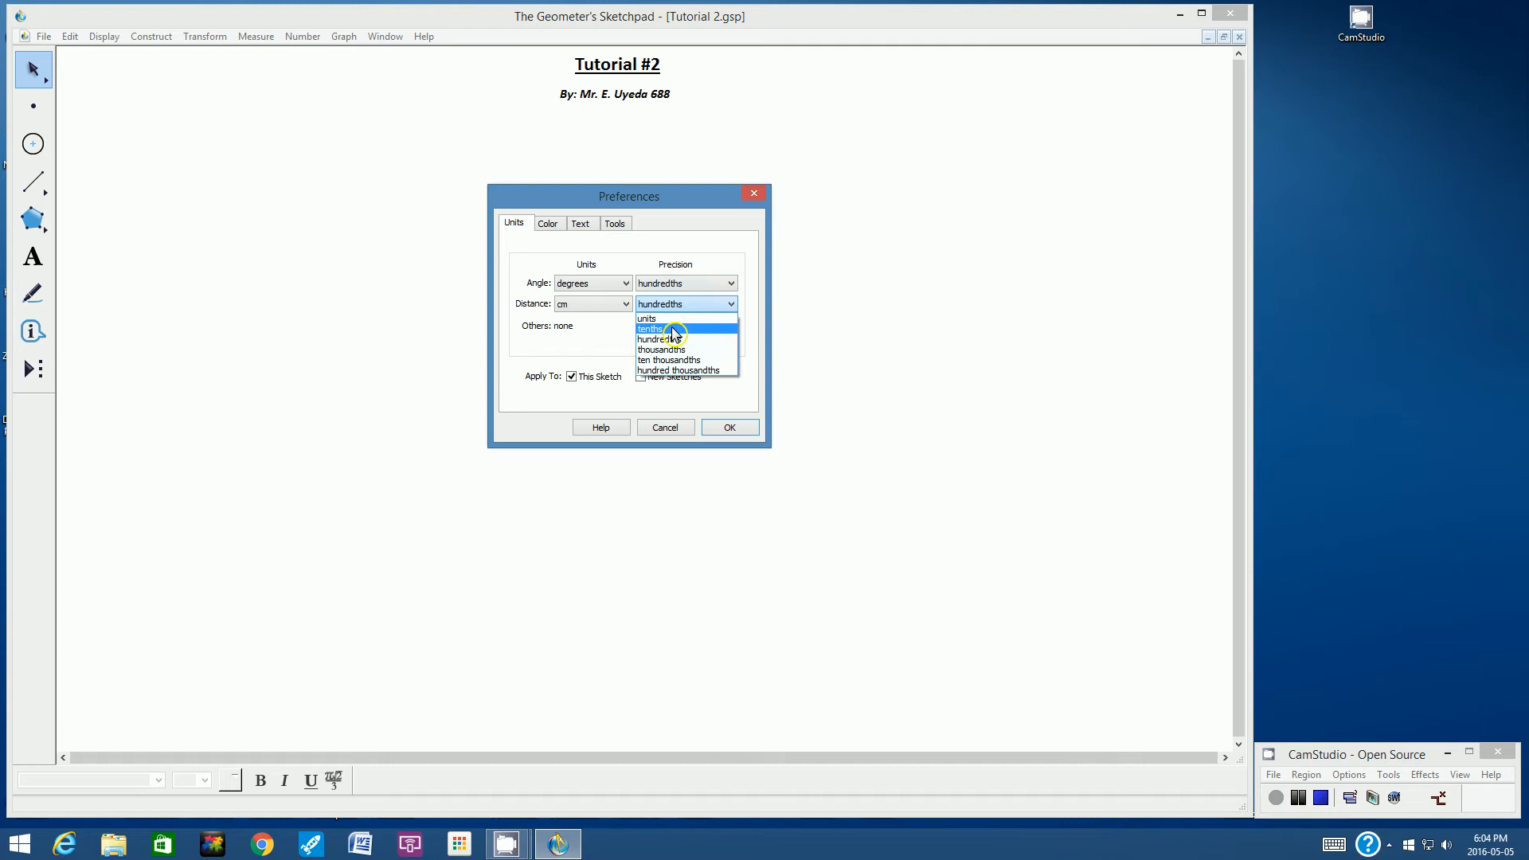
{"action": "left_click", "coordinate": [672, 329]}
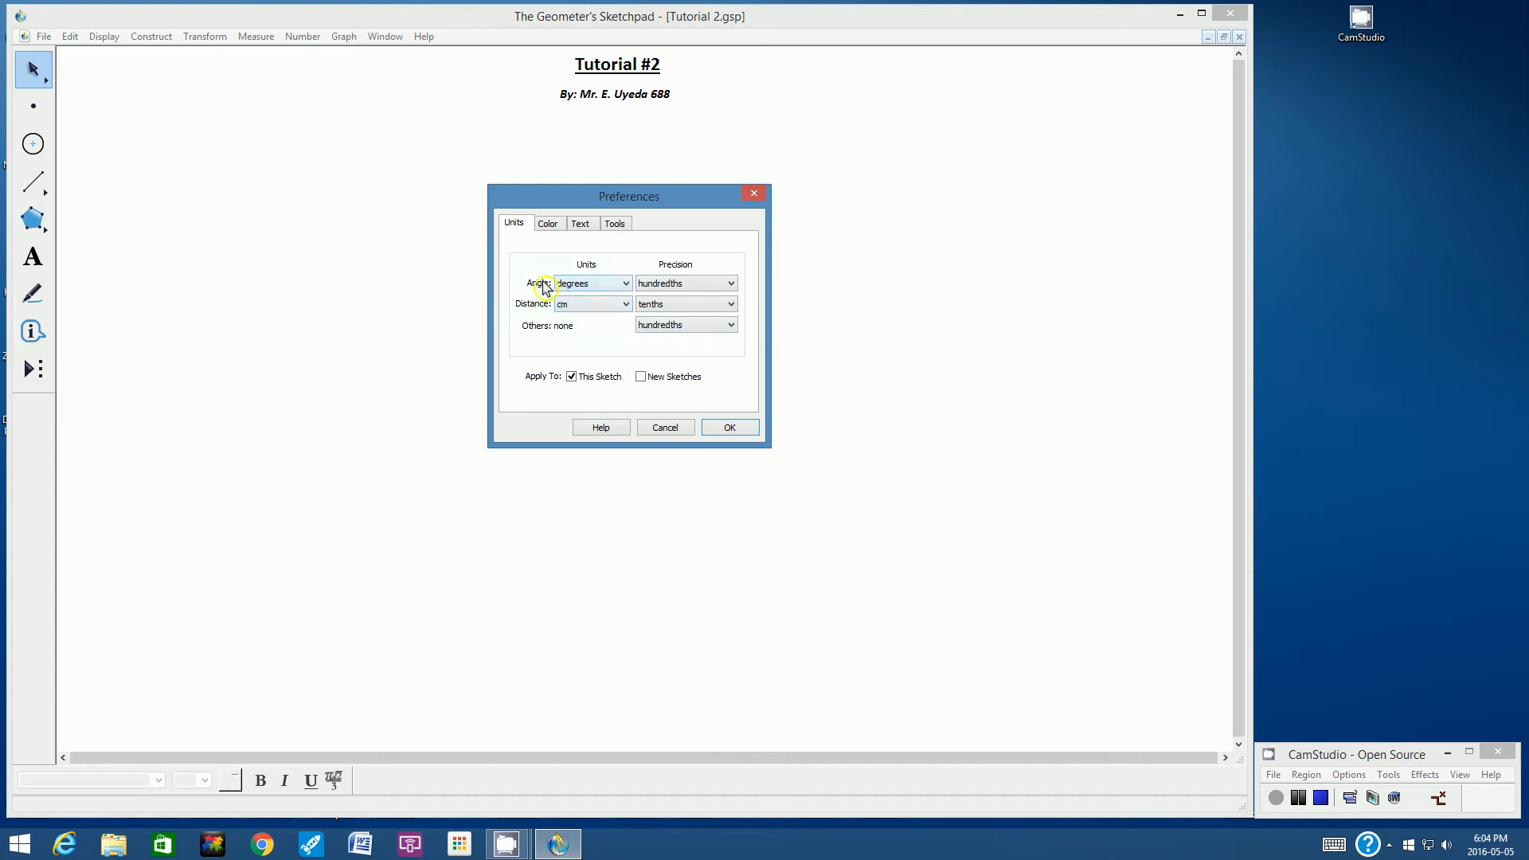
{"action": "left_click", "coordinate": [626, 284]}
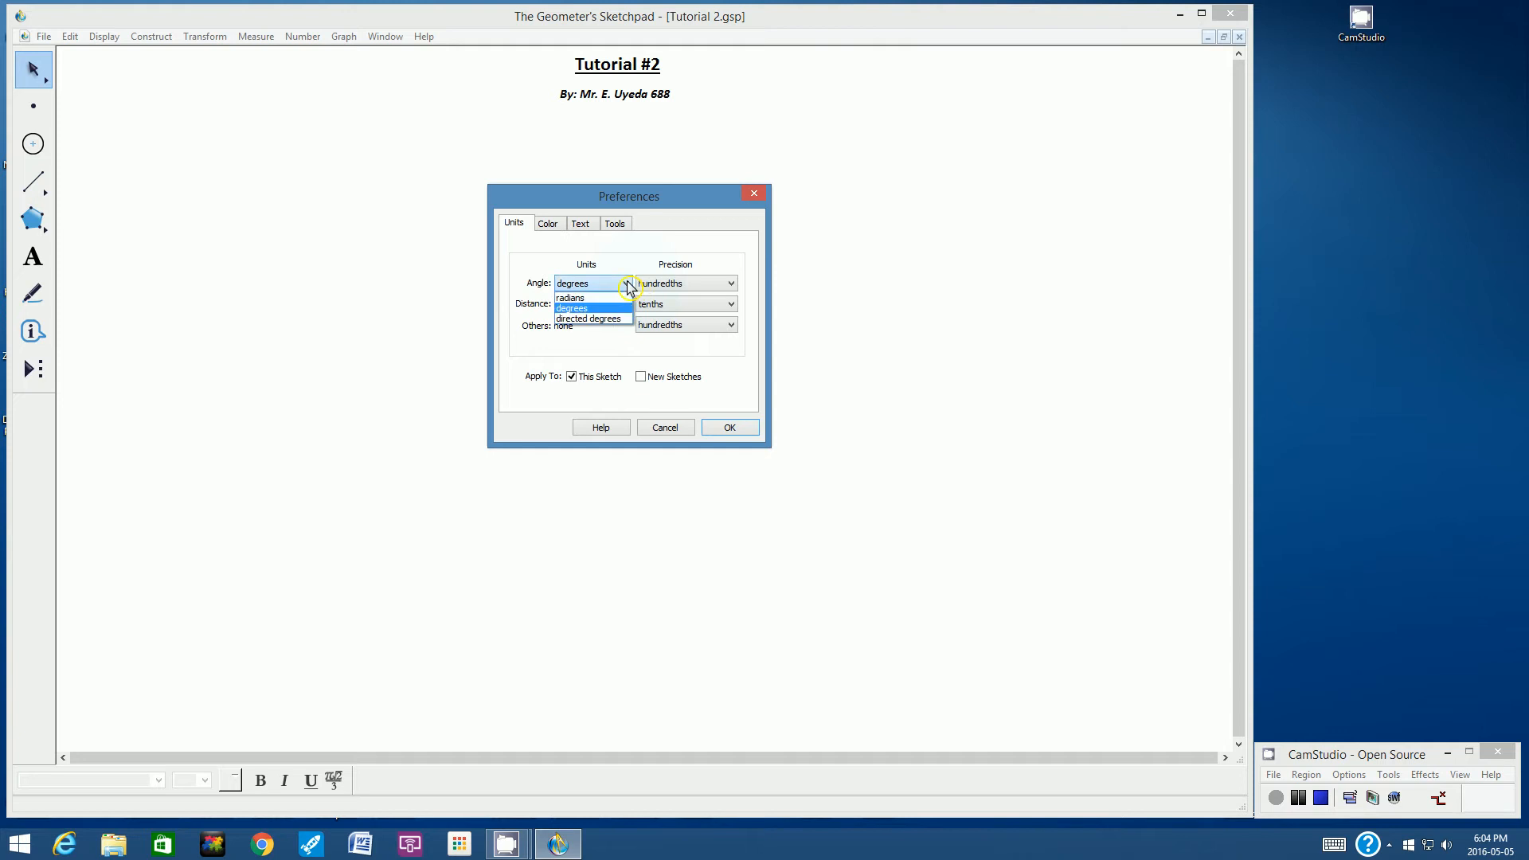
{"action": "left_click", "coordinate": [592, 309]}
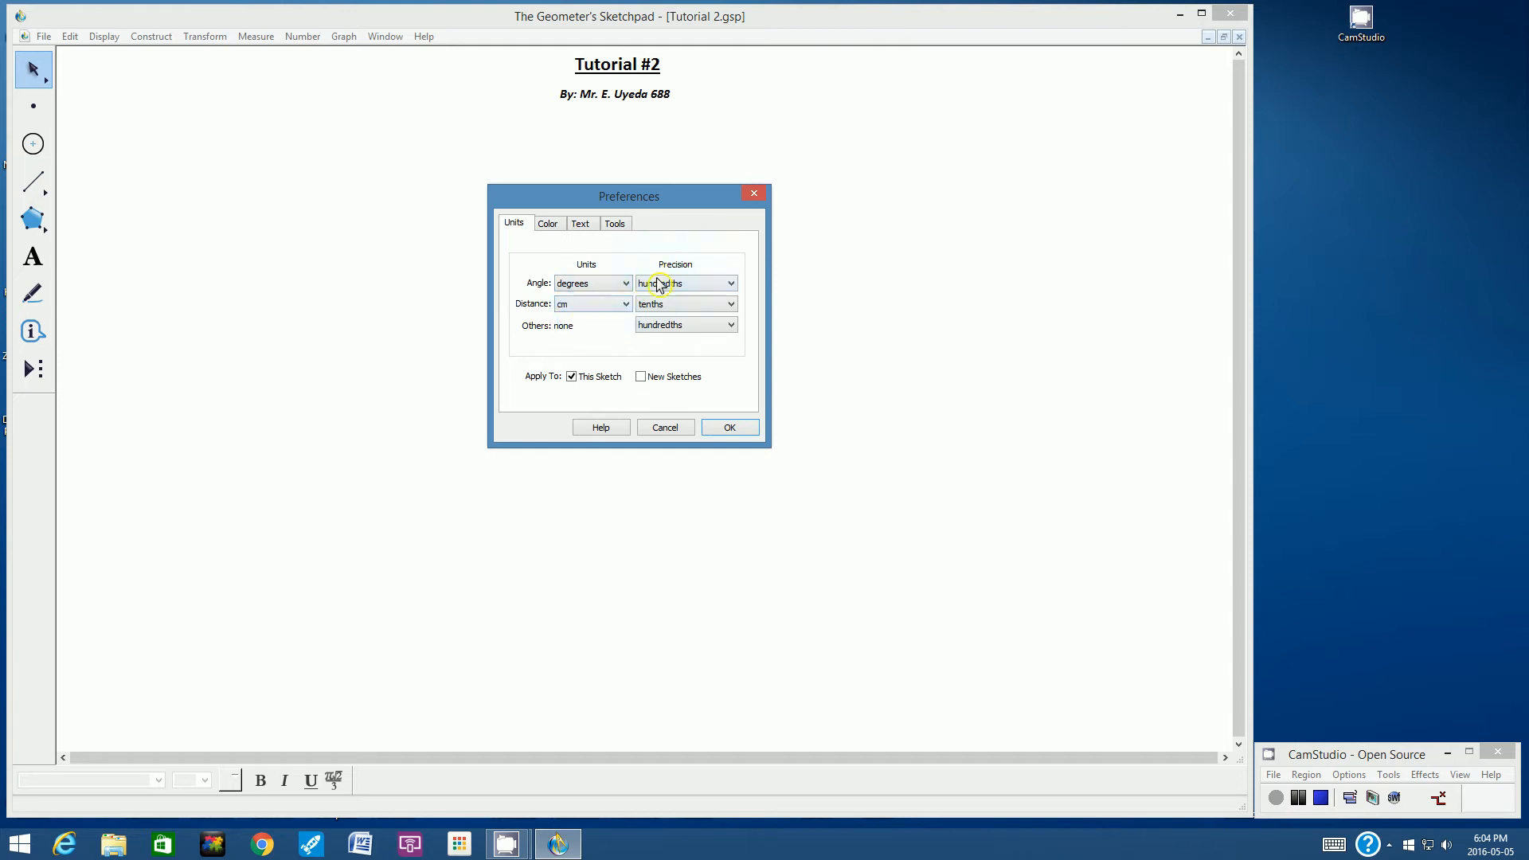
{"action": "left_click", "coordinate": [731, 286]}
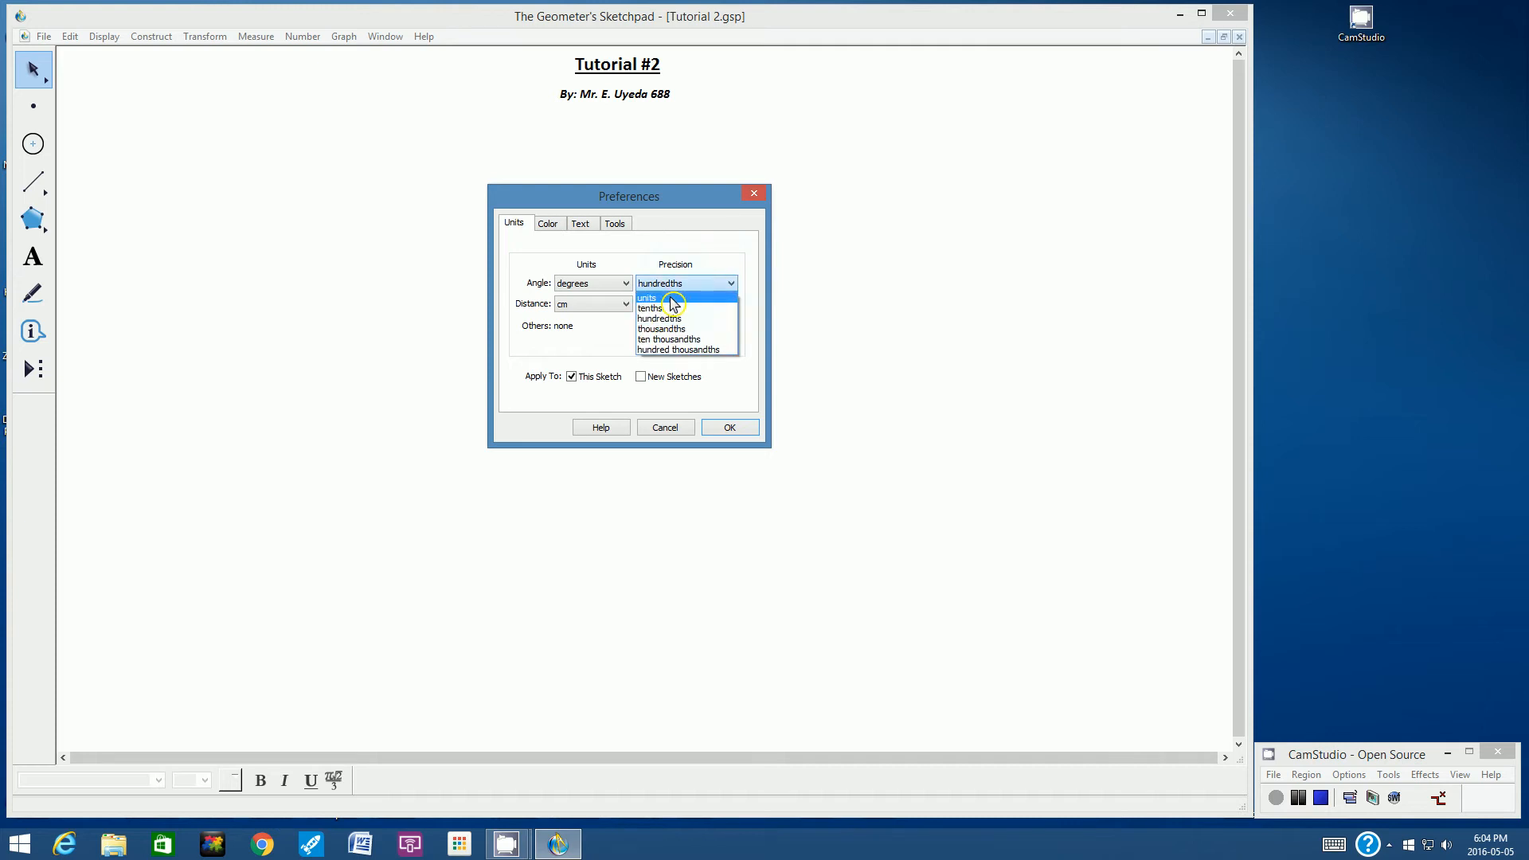
{"action": "left_click", "coordinate": [671, 298]}
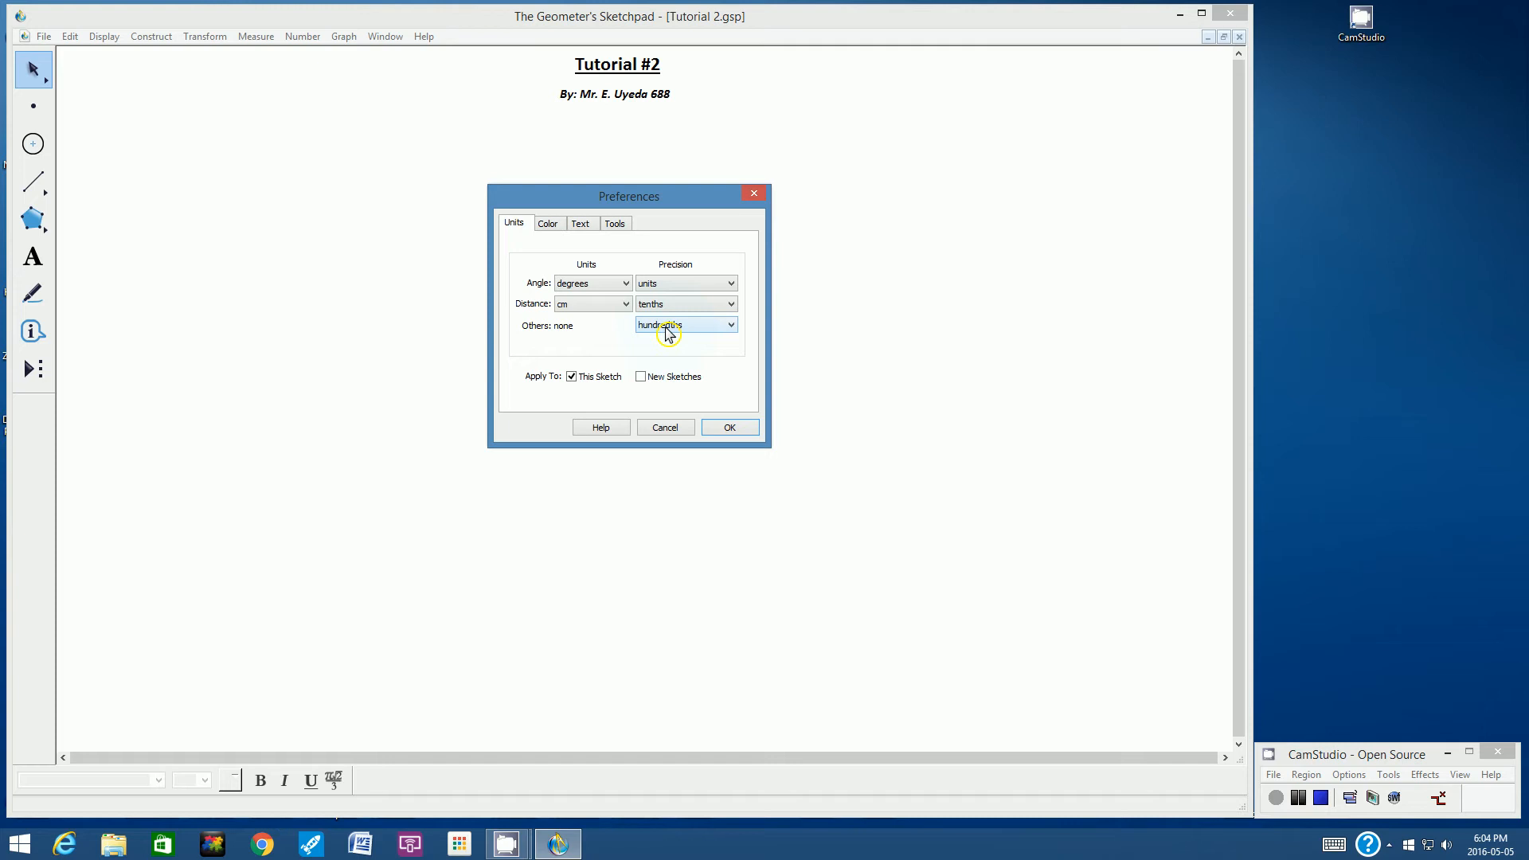
{"action": "left_click", "coordinate": [731, 429]}
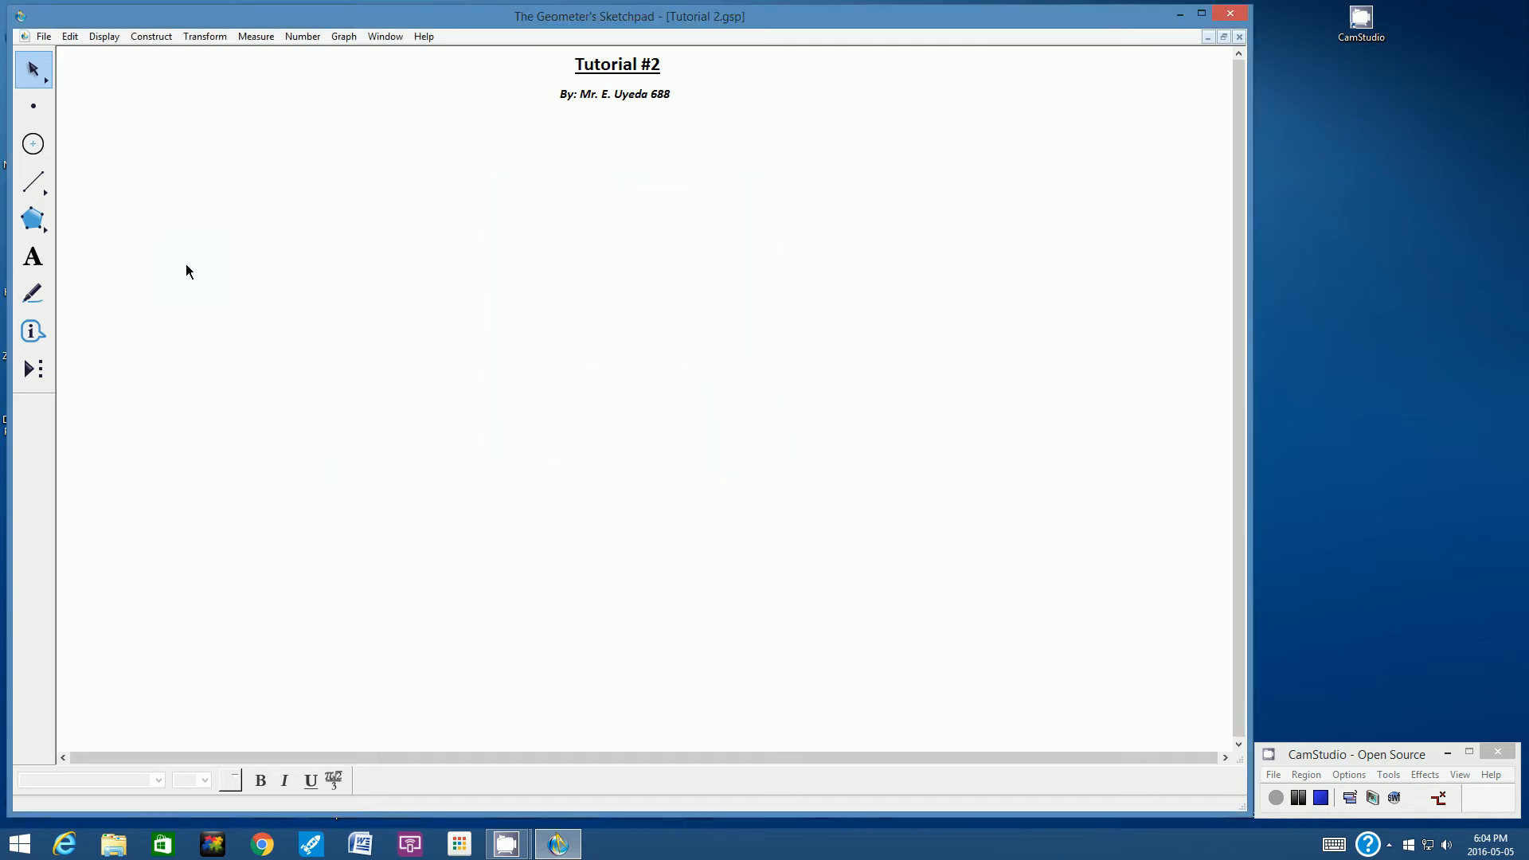
Draw several separate practice segments below the byline, adding a very short one at the end of the last segment
{"action": "left_click", "coordinate": [34, 181]}
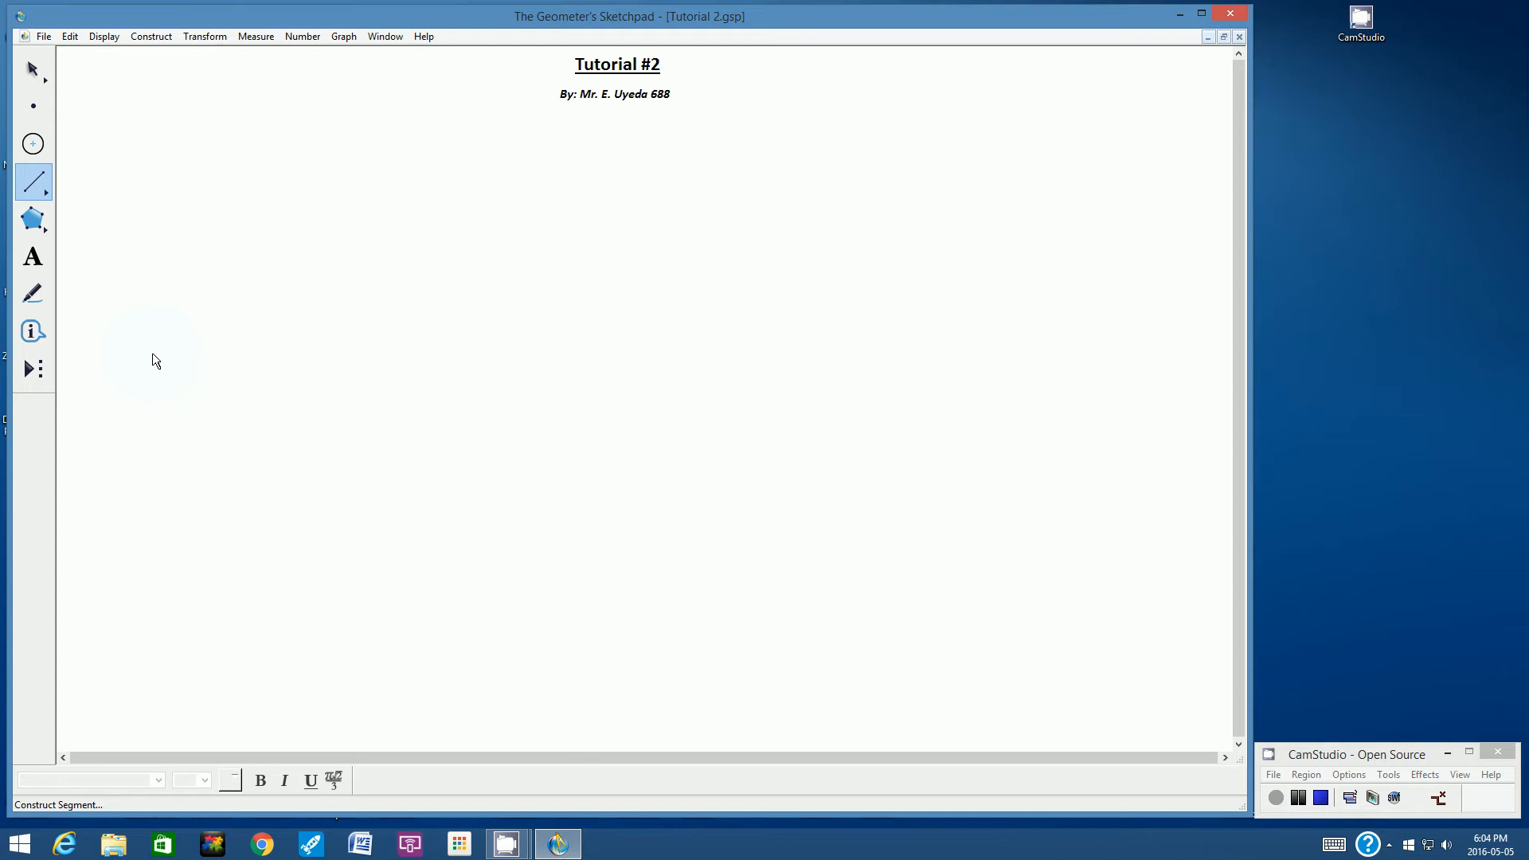
{"action": "left_click_drag", "start_coordinate": [203, 174], "coordinate": [203, 174]}
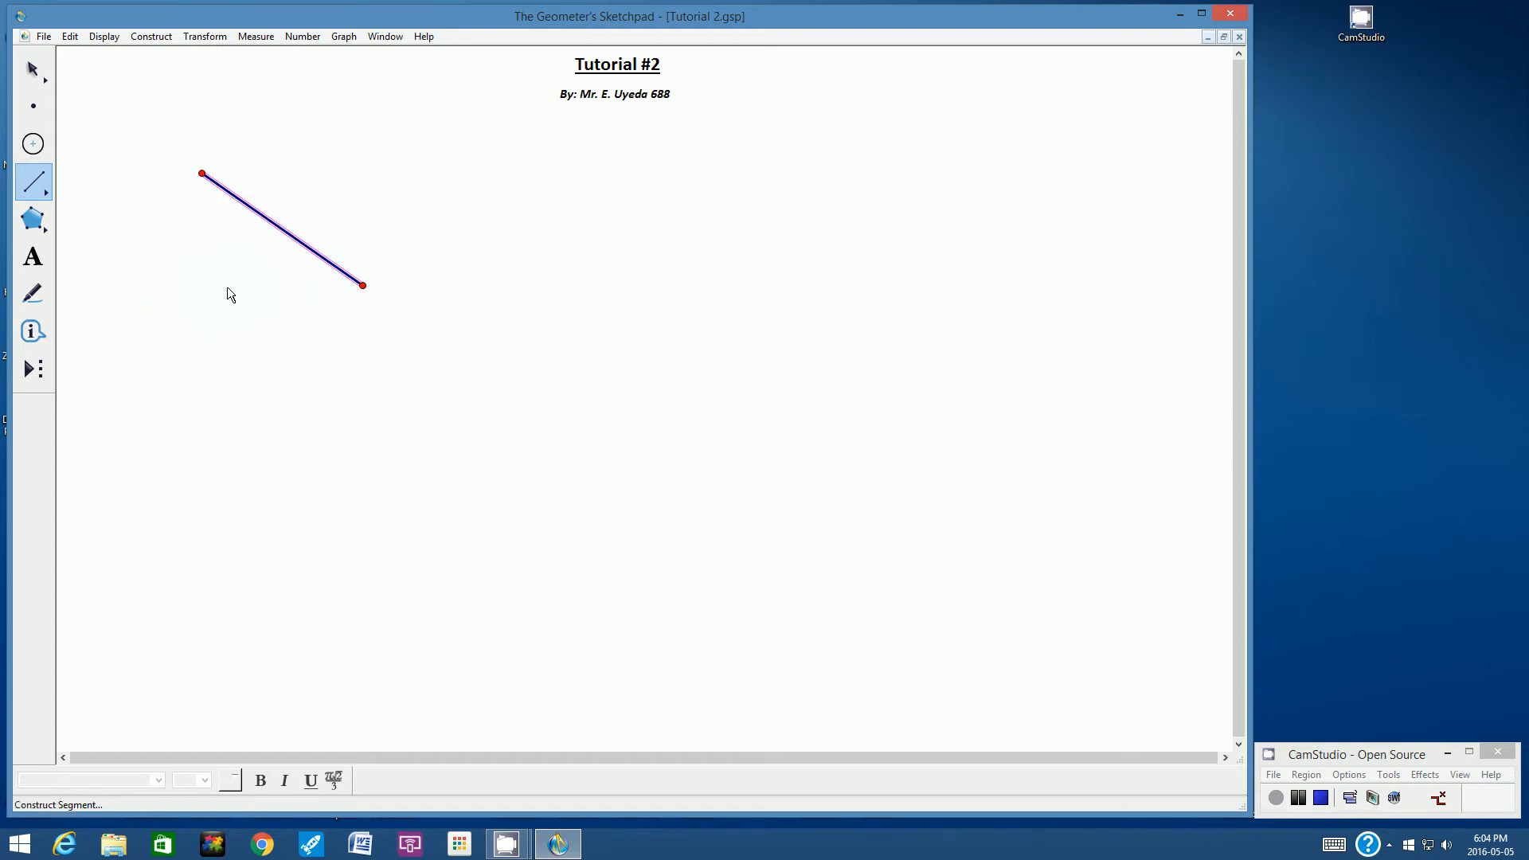
{"action": "left_click_drag", "start_coordinate": [233, 249], "coordinate": [162, 363]}
{"action": "left_click_drag", "start_coordinate": [262, 319], "coordinate": [368, 398]}
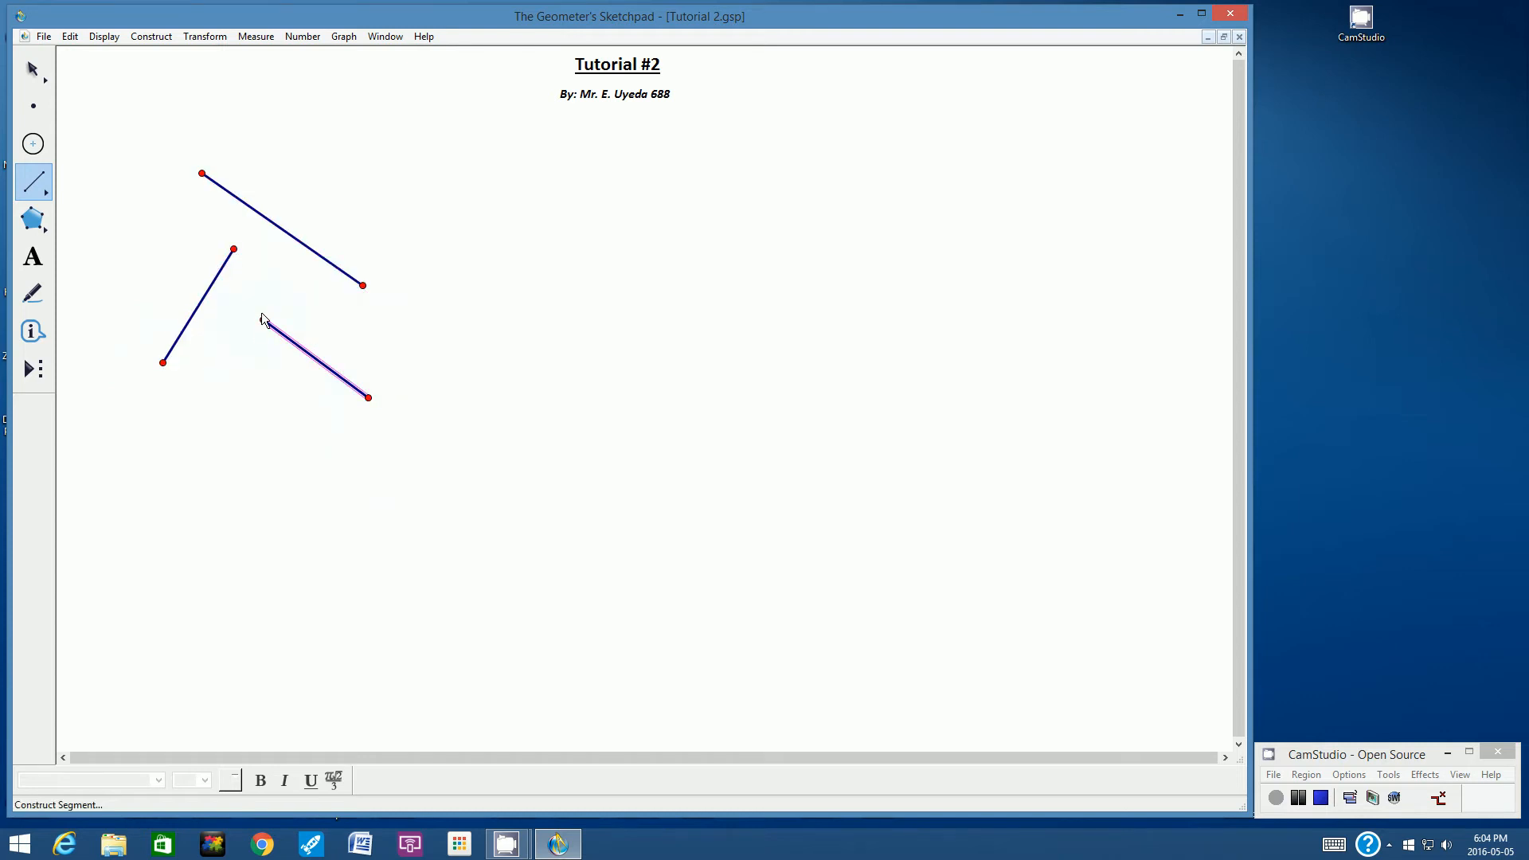
{"action": "left_click_drag", "start_coordinate": [263, 319], "coordinate": [270, 310]}
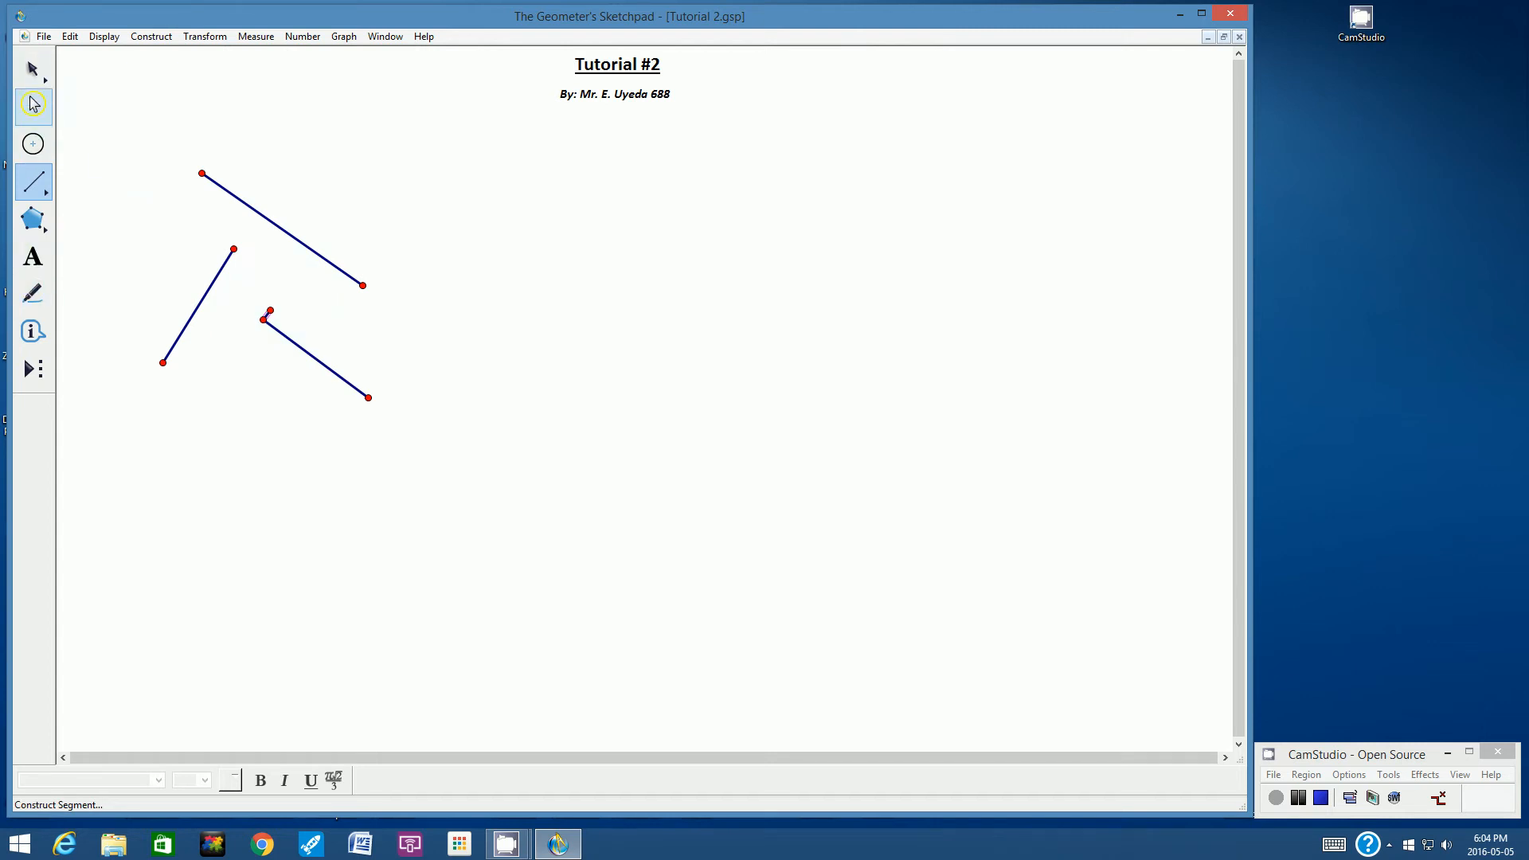
{"action": "left_click", "coordinate": [33, 77]}
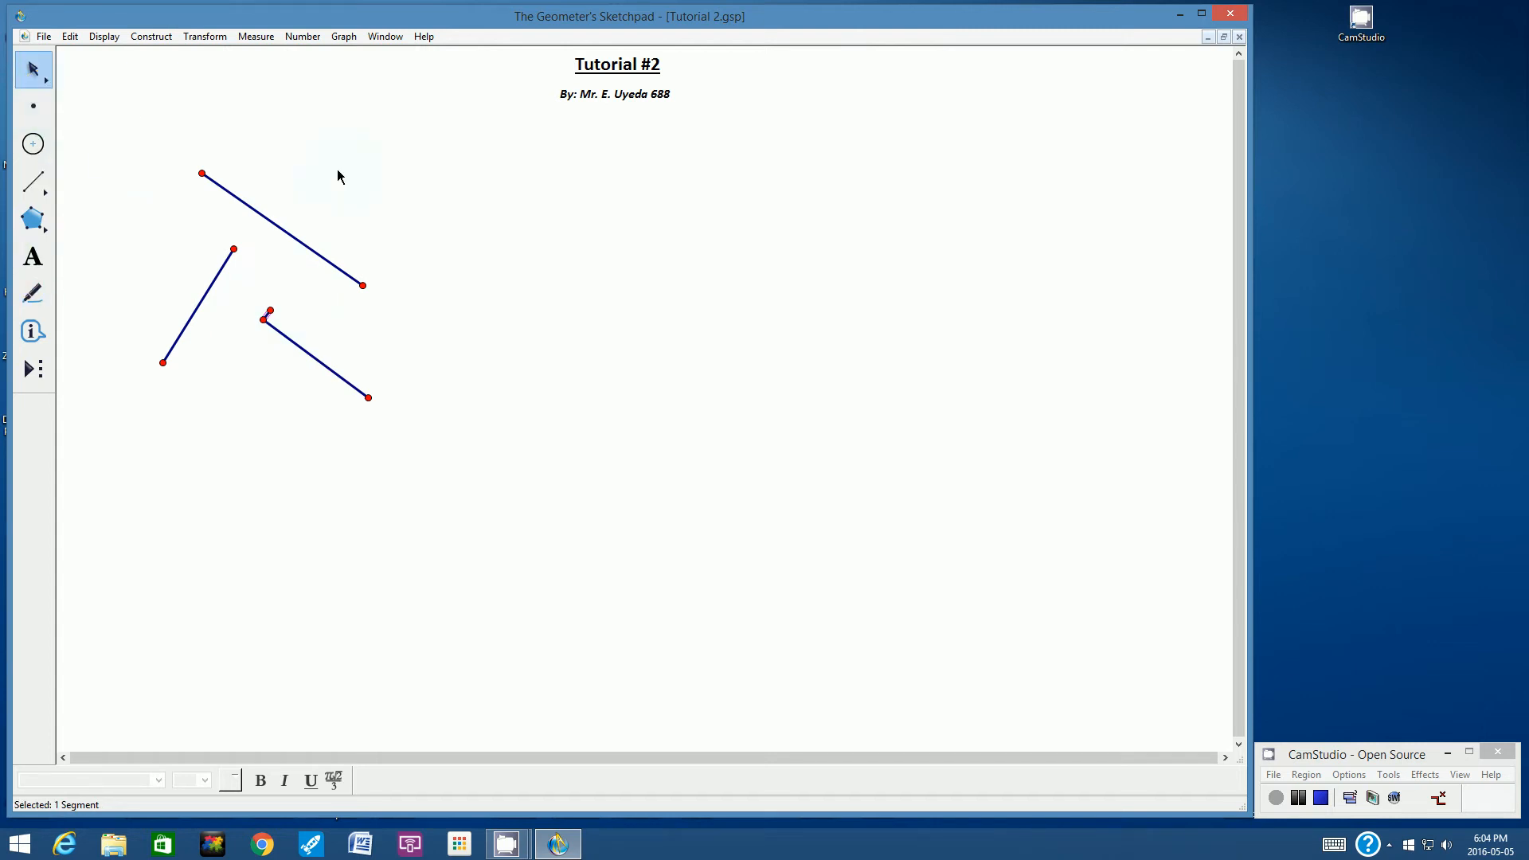
Delete the short segment's endpoints, then select all the remaining practice segments and points together and delete them
{"action": "left_click", "coordinate": [380, 145]}
{"action": "left_click", "coordinate": [265, 320]}
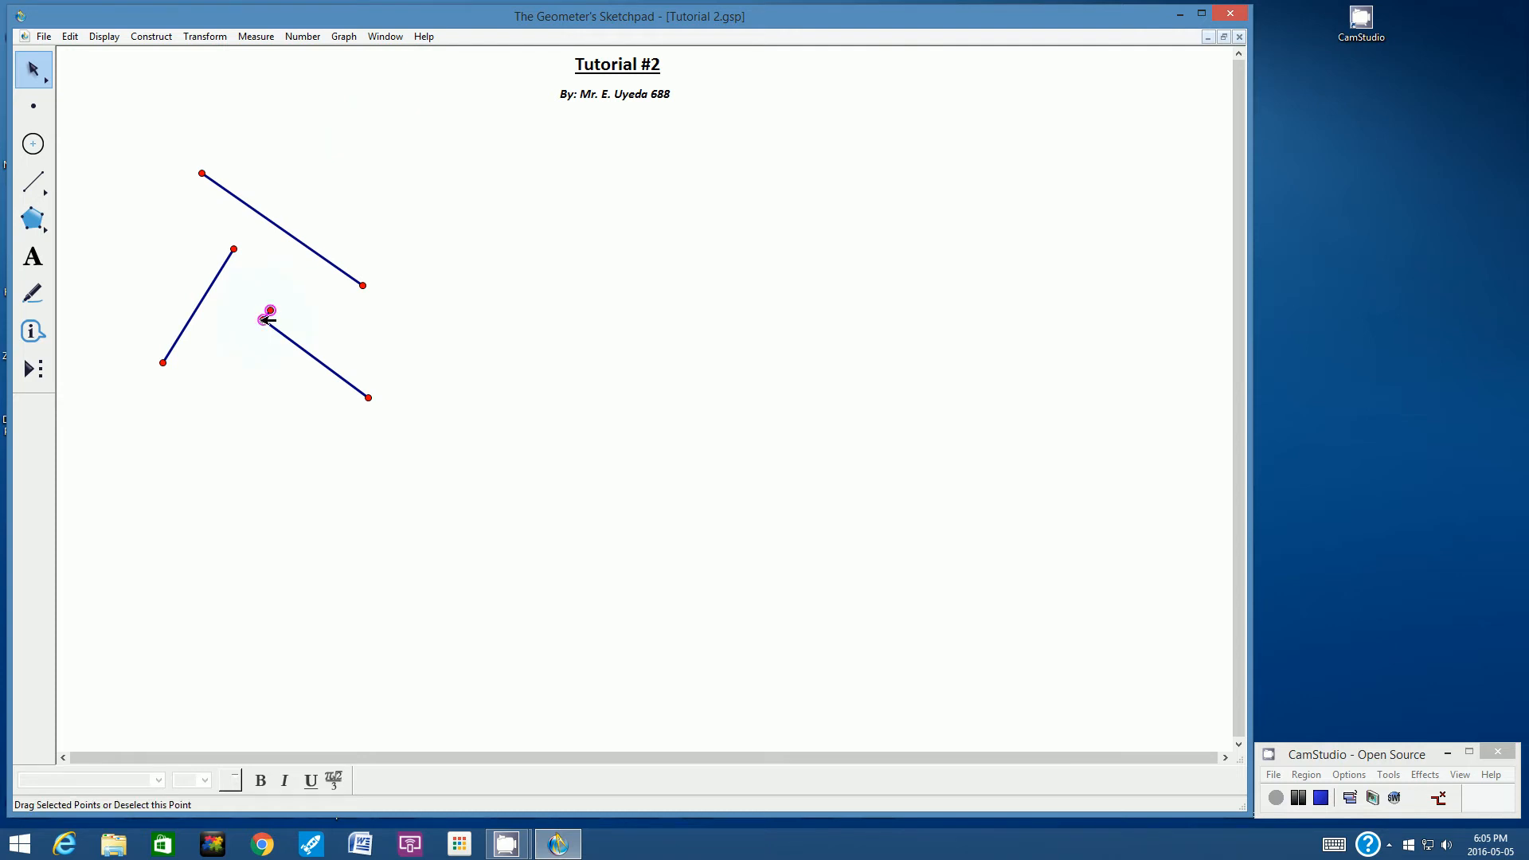
{"action": "key", "text": "Delete"}
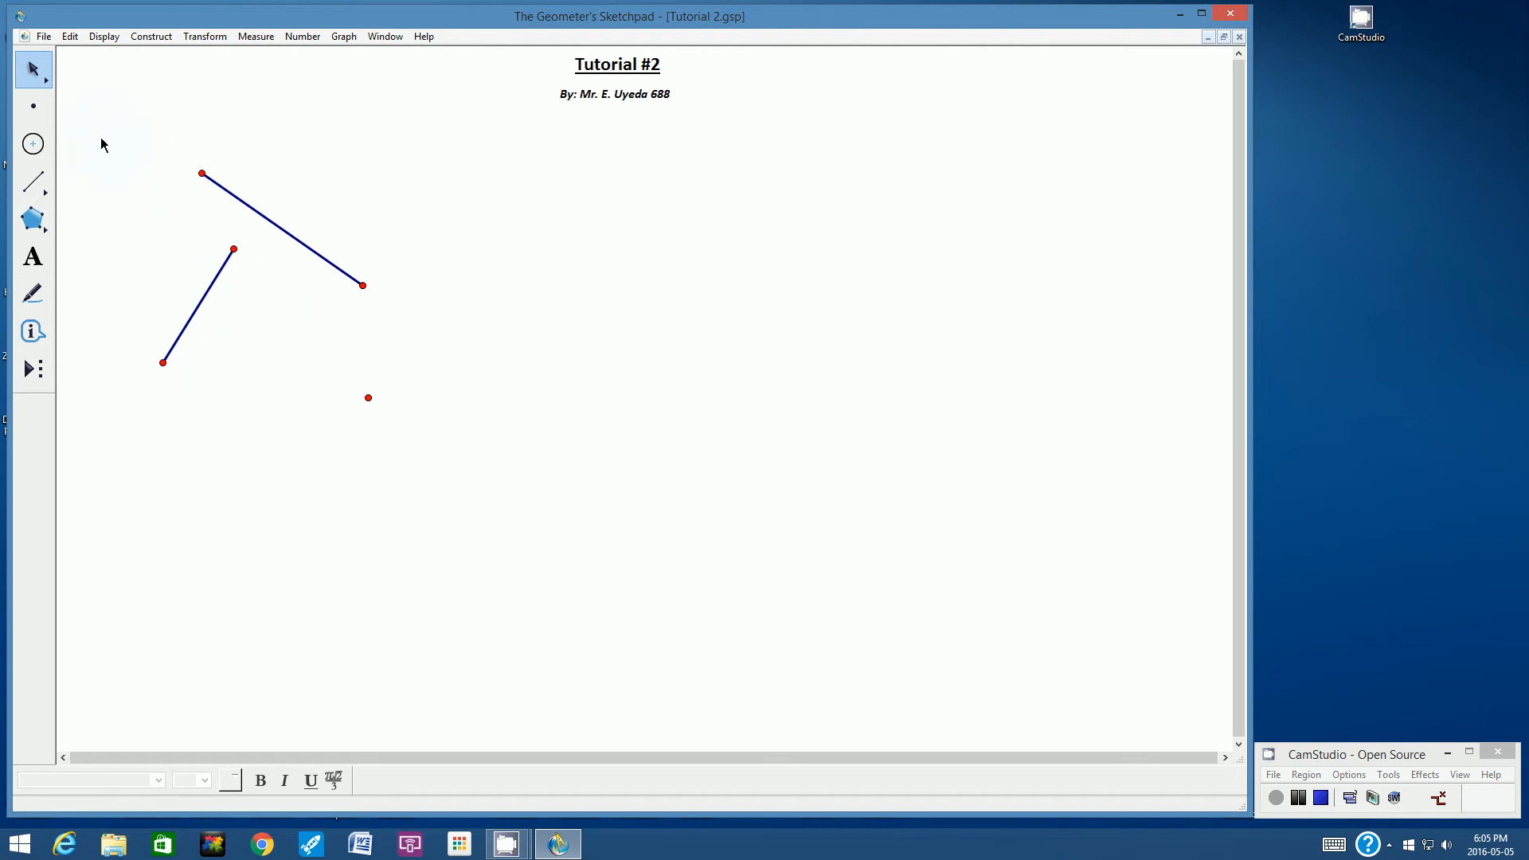
{"action": "left_click_drag", "start_coordinate": [101, 139], "coordinate": [467, 447]}
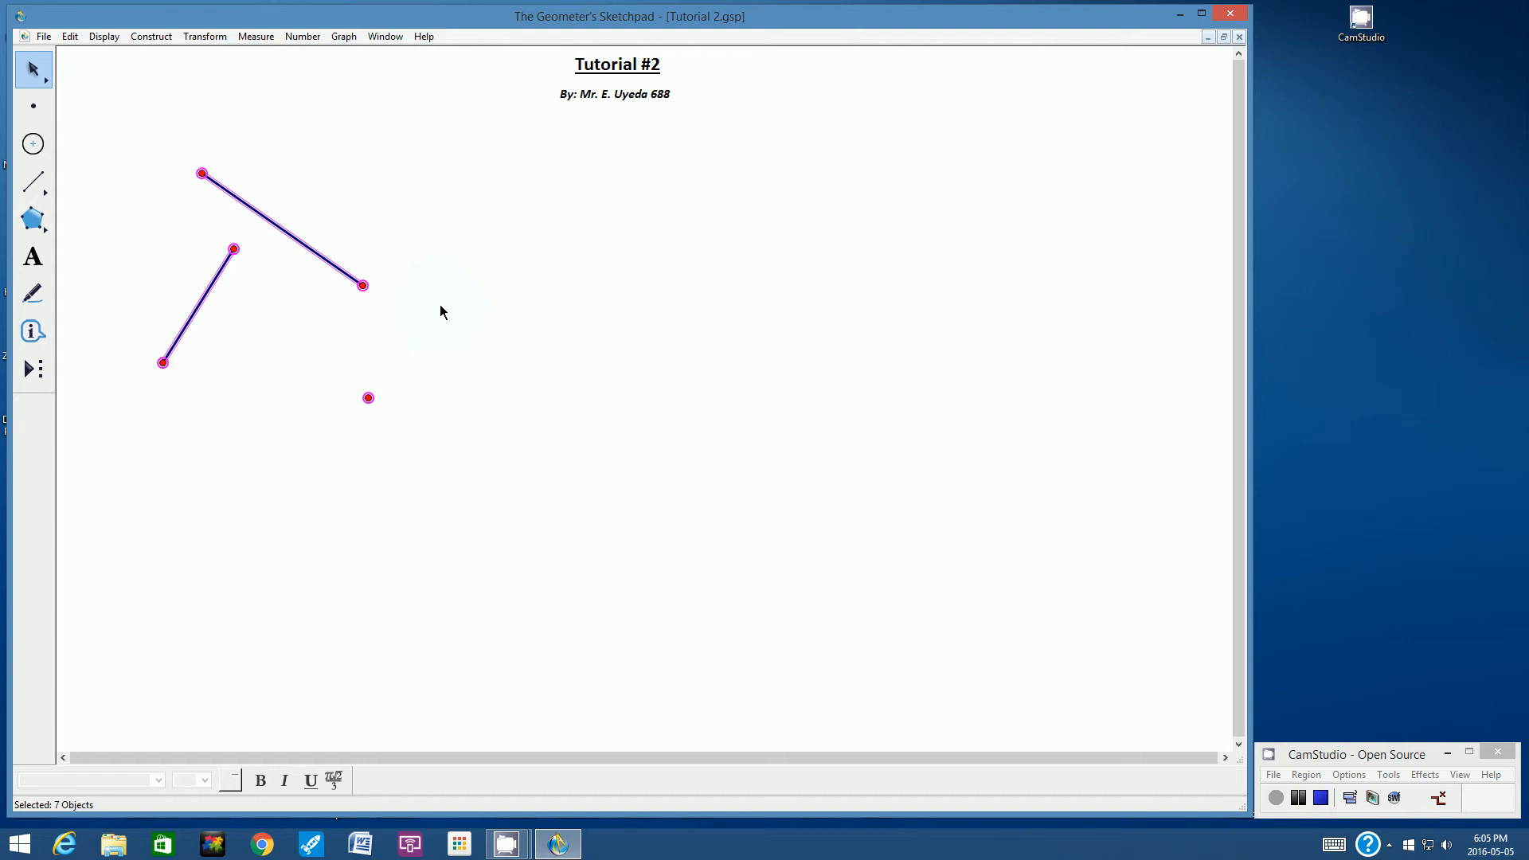
{"action": "key", "text": "Delete"}
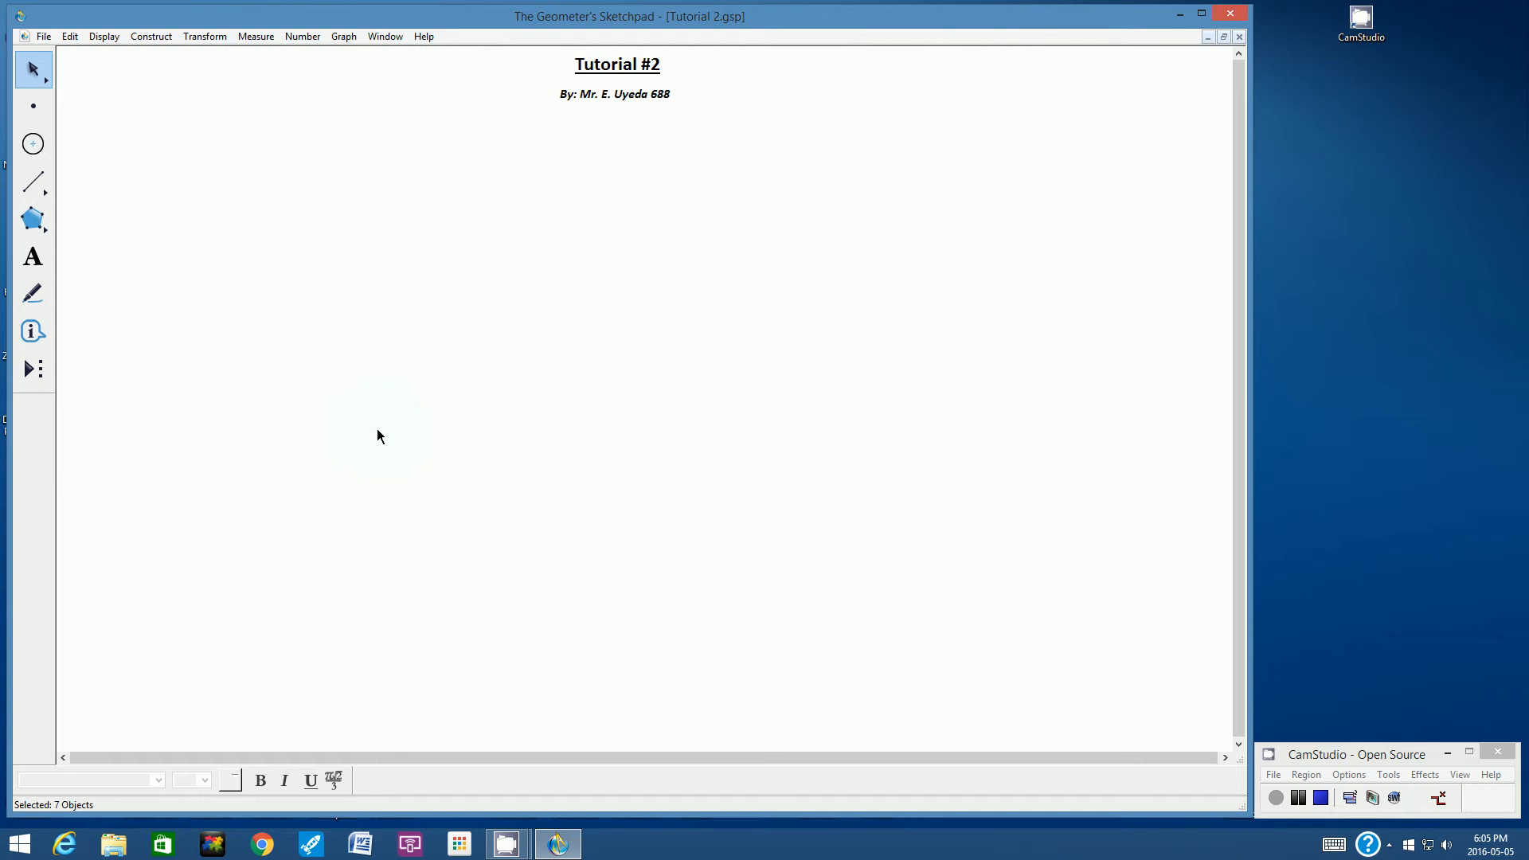
Draw an acute angle of about 44° from two segments sharing a lower vertex, and deselect everything
{"action": "left_click", "coordinate": [33, 182]}
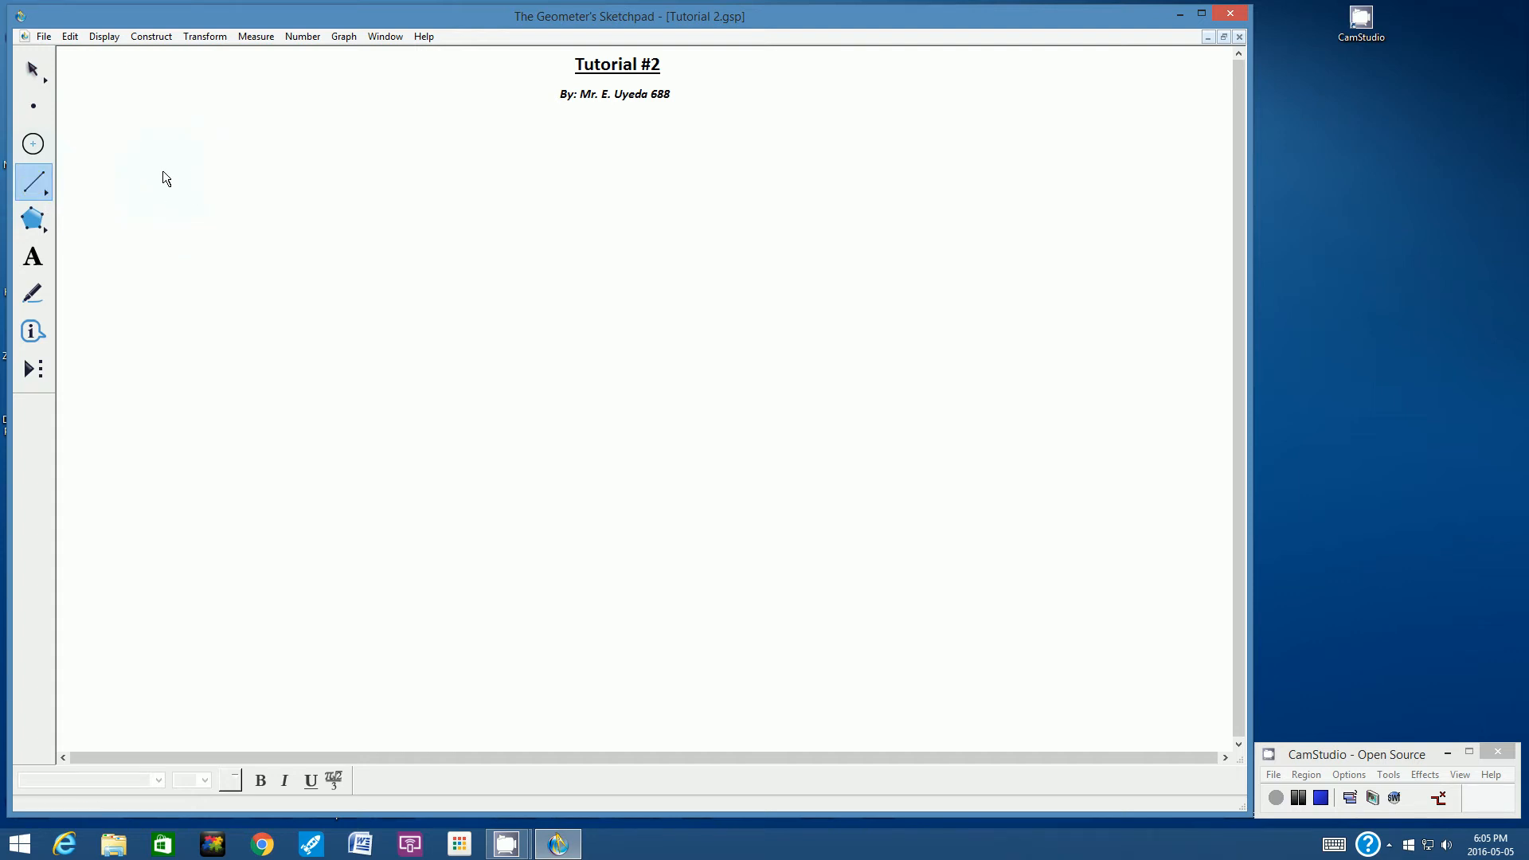
{"action": "left_click_drag", "start_coordinate": [162, 171], "coordinate": [117, 358]}
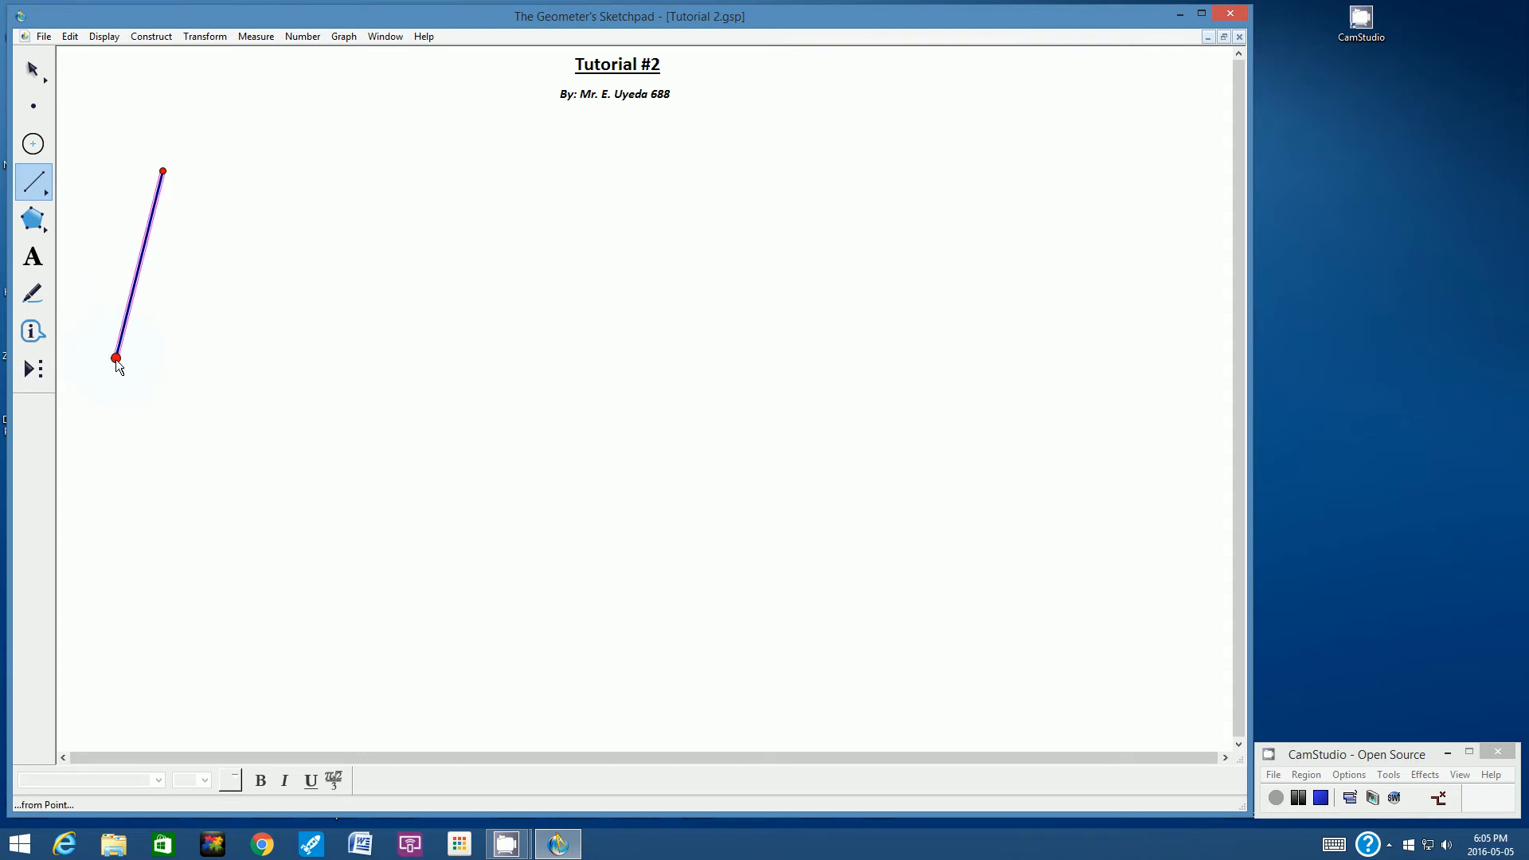
{"action": "left_click_drag", "start_coordinate": [116, 360], "coordinate": [277, 257]}
{"action": "key", "text": "Escape"}
{"action": "key", "text": "Escape"}
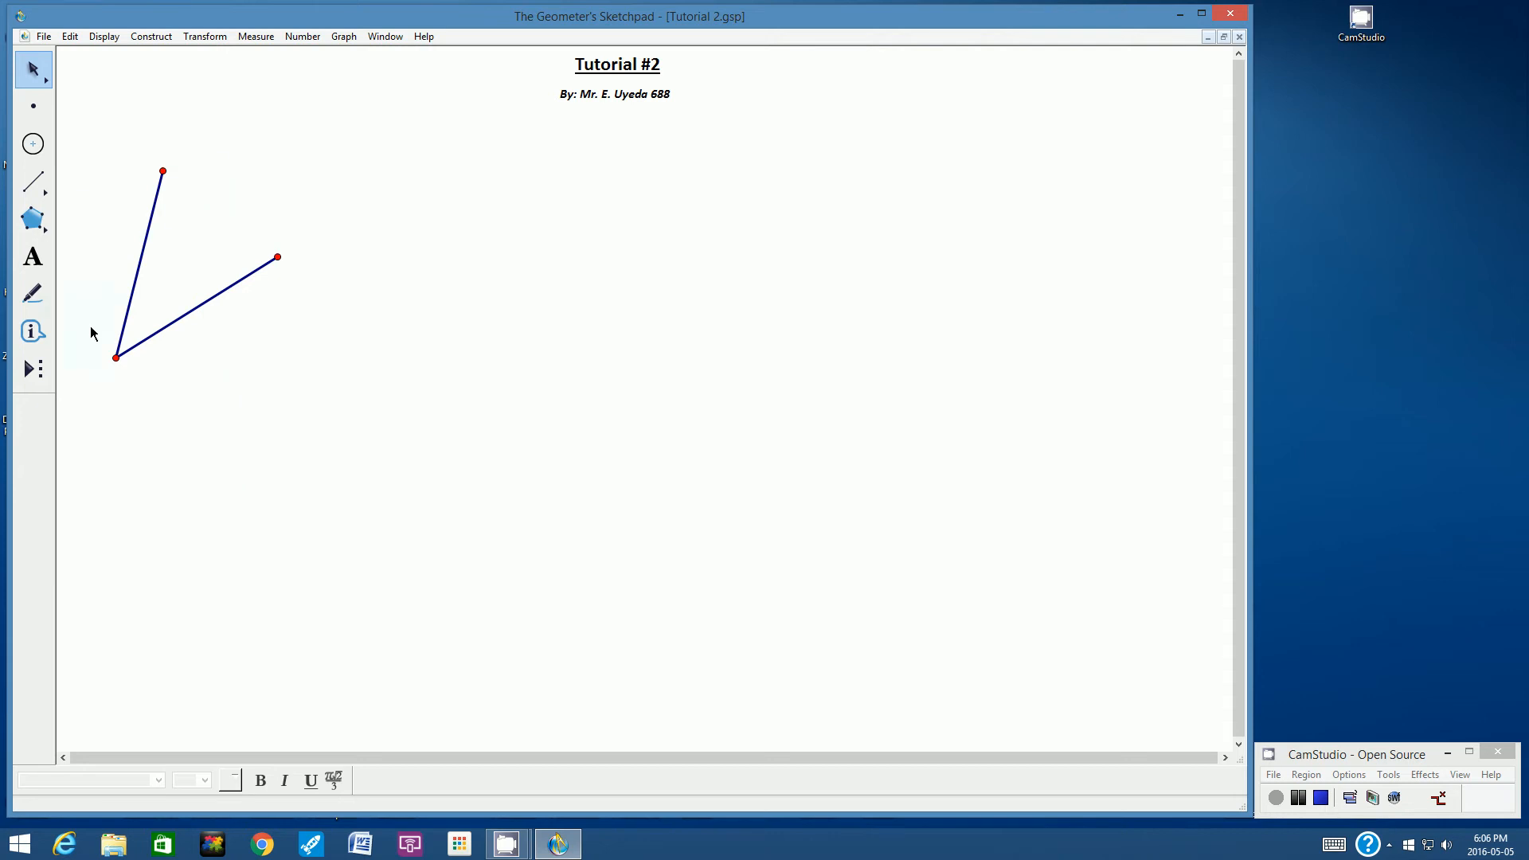
Add the caption "E.V.E. Rule: Endpoint - Vertex - Endpoint" and position it above the acute angle
{"action": "left_click", "coordinate": [33, 257]}
{"action": "left_click_drag", "start_coordinate": [111, 61], "coordinate": [362, 110]}
{"action": "type", "text": "E."}
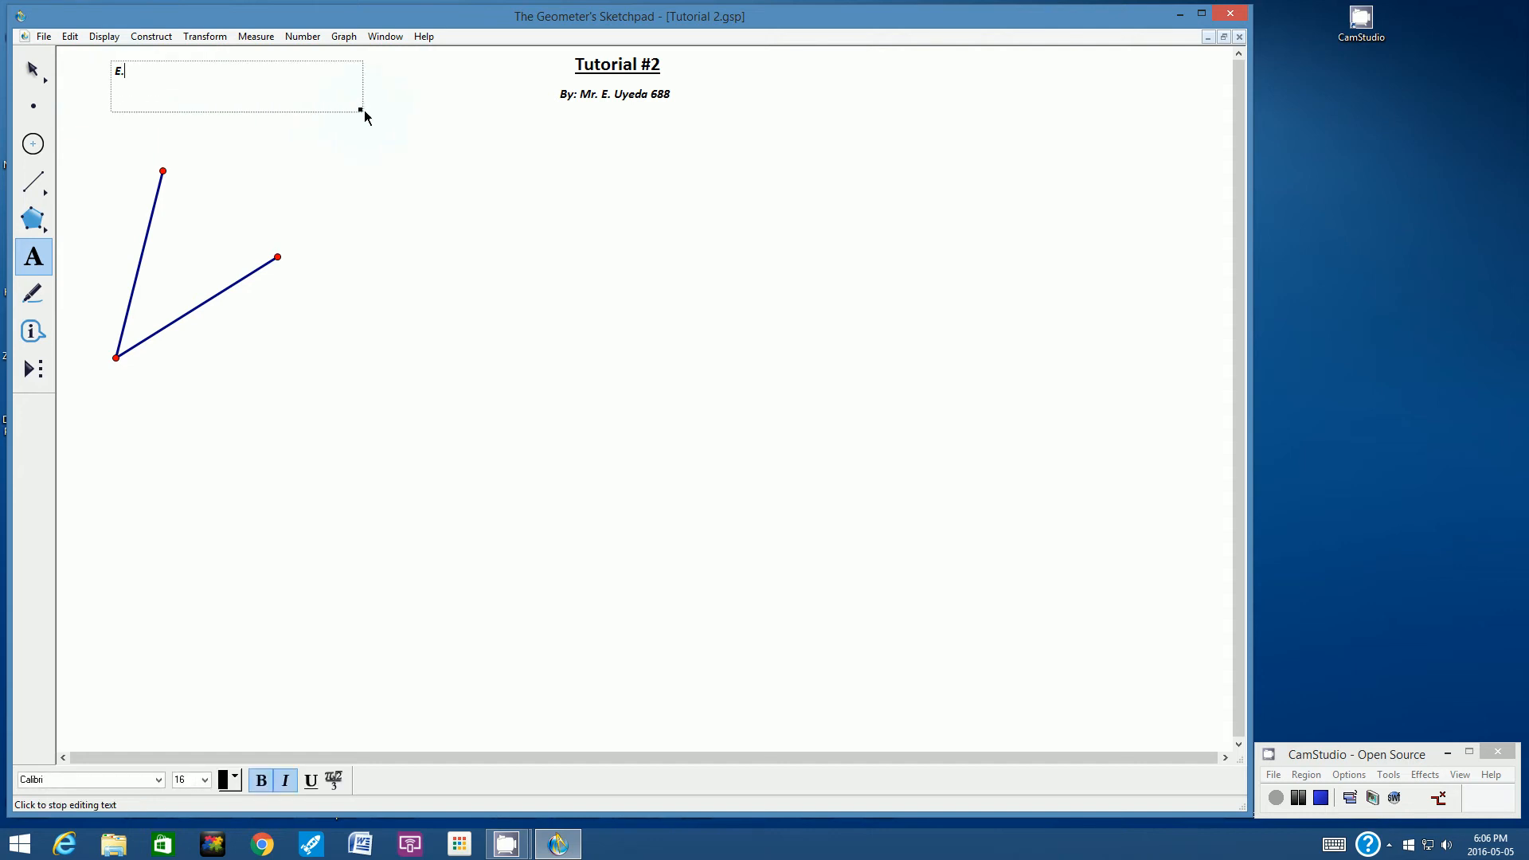
{"action": "type", "text": "V.E. Rule: Endpoint - Vertex - Endpoinbt"}
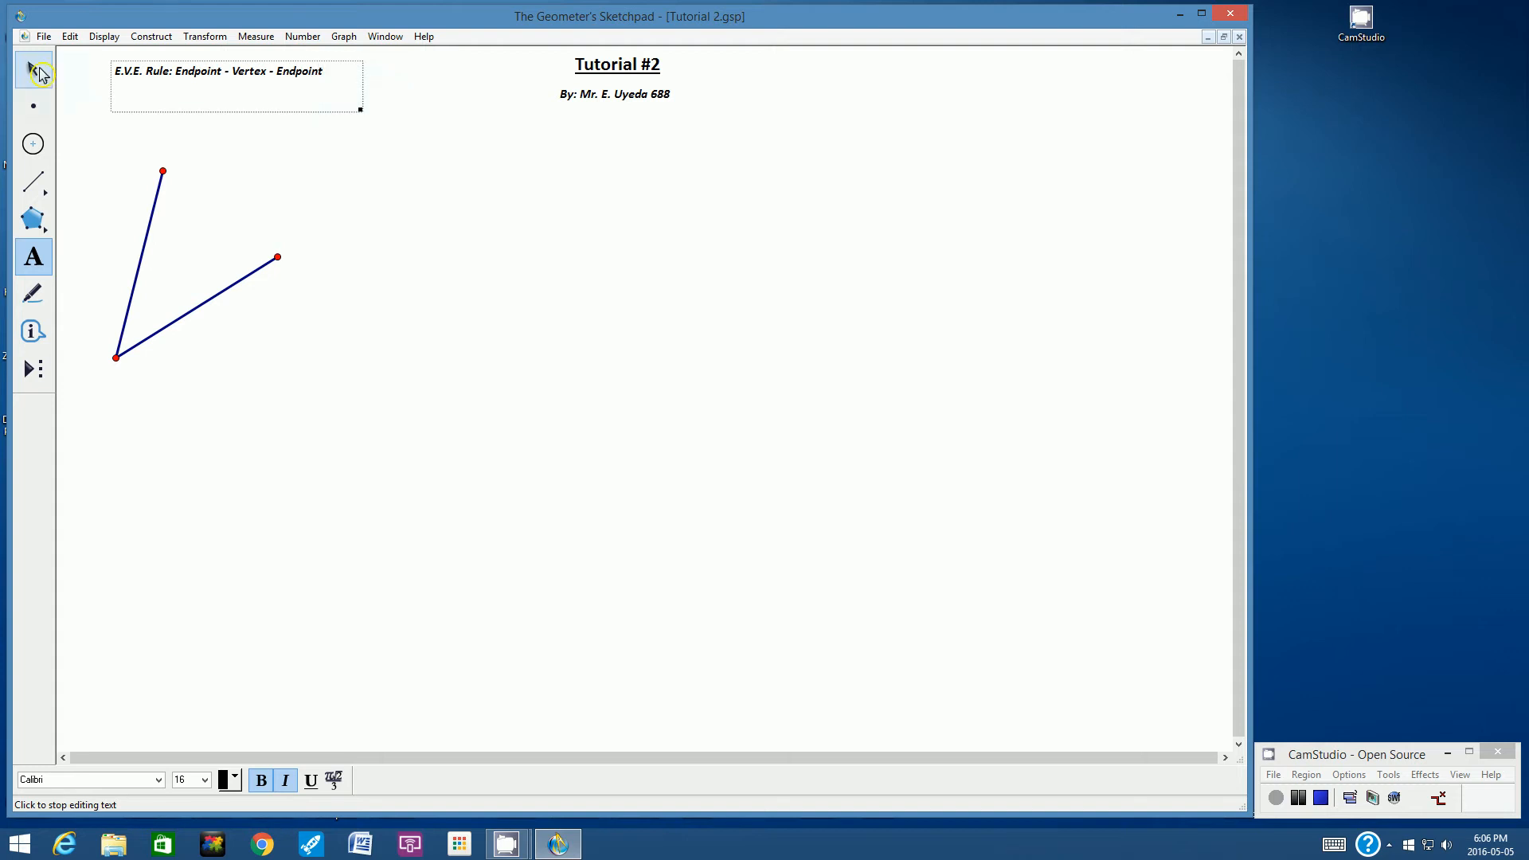
{"action": "key", "text": "Escape"}
{"action": "key", "text": "Escape"}
{"action": "left_click_drag", "start_coordinate": [231, 71], "coordinate": [199, 69]}
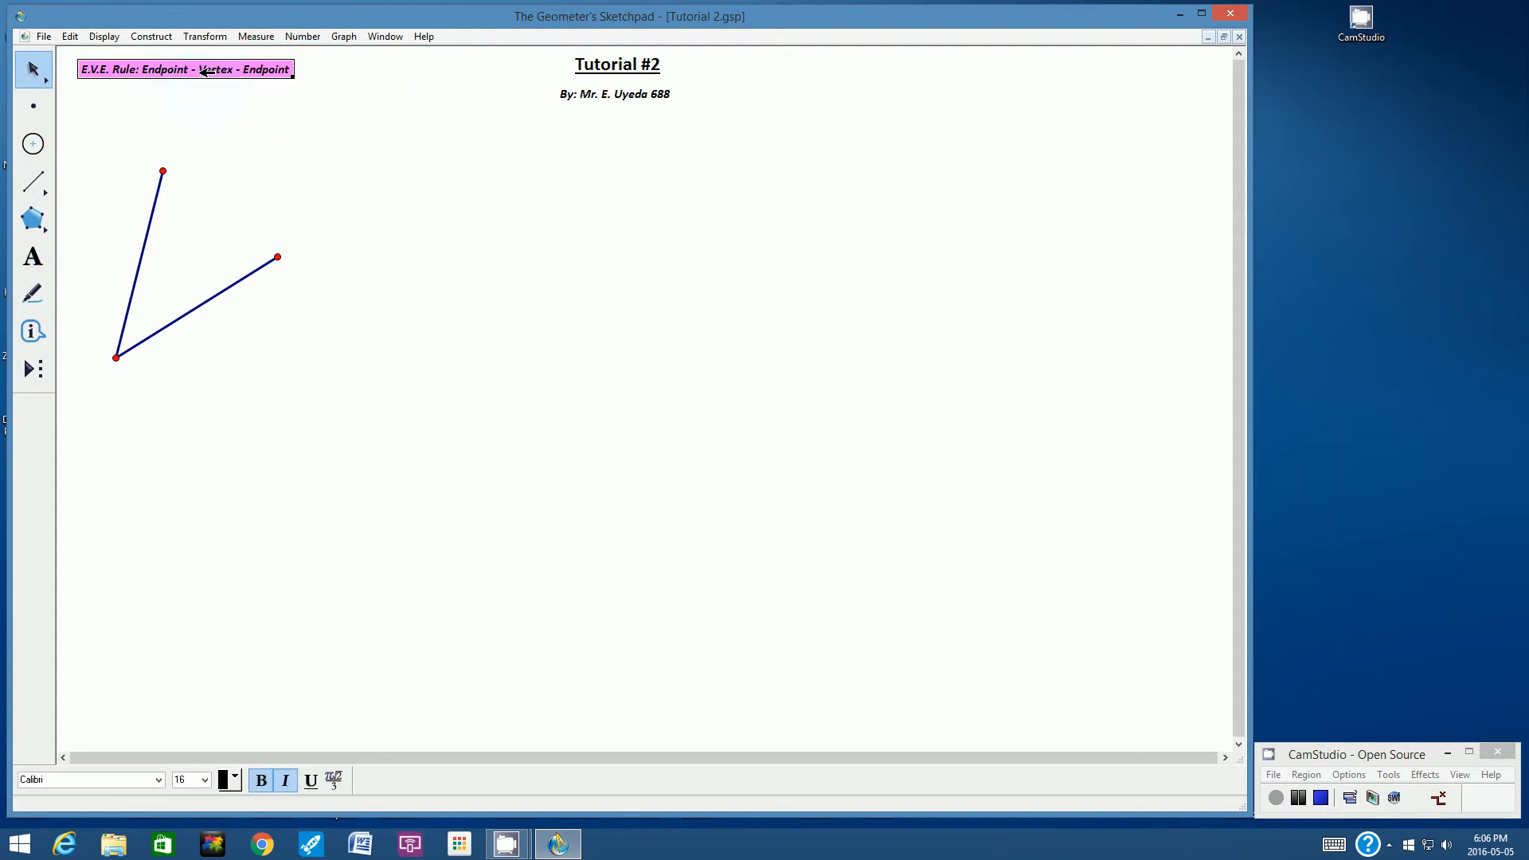
{"action": "left_click", "coordinate": [303, 129]}
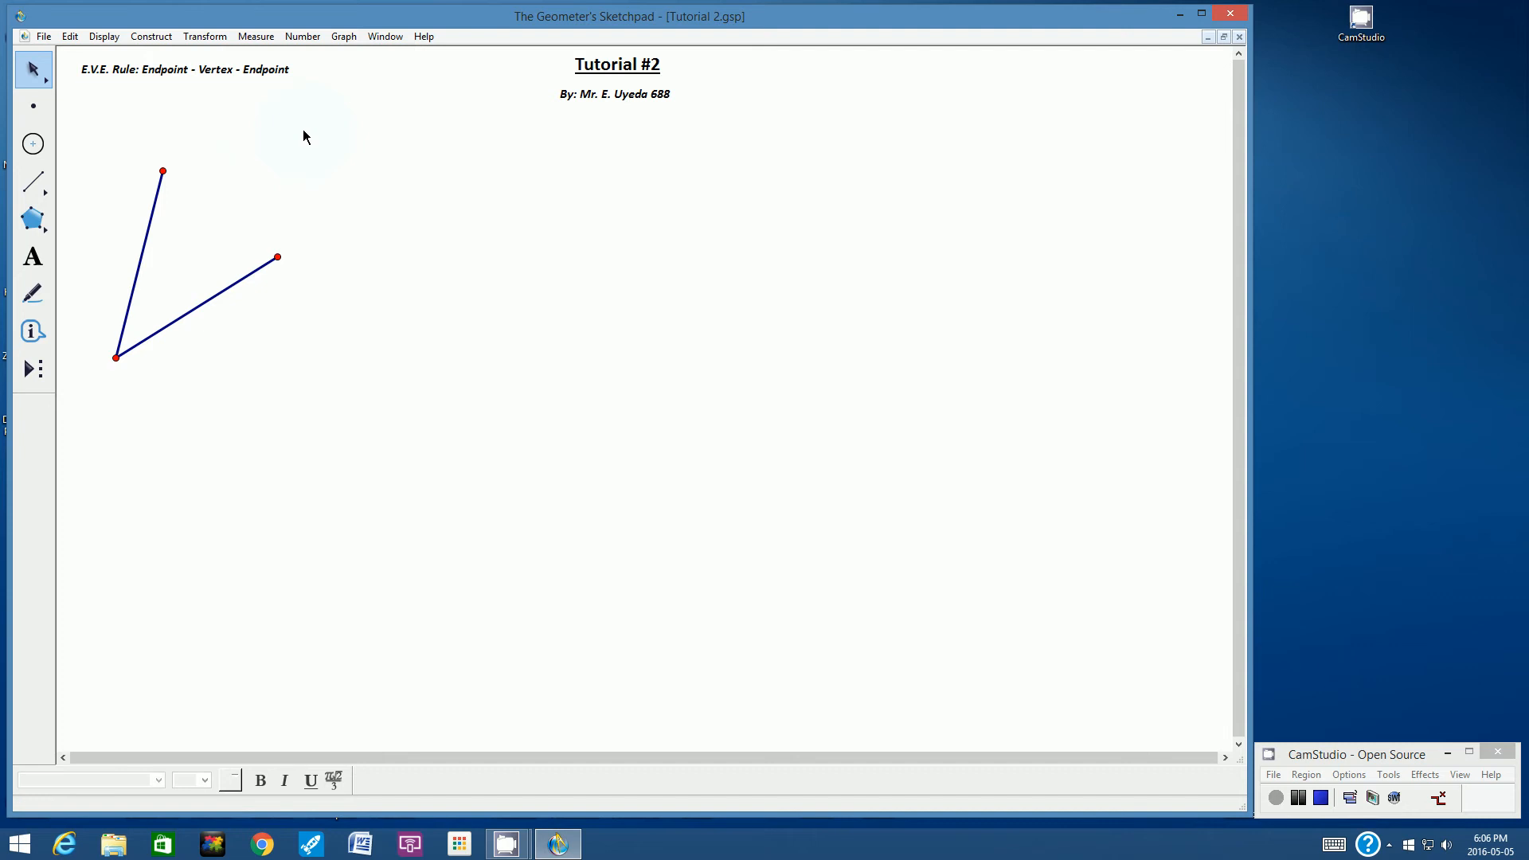
Measure the acute angle by selecting endpoint, vertex, endpoint, and move the measurement in between its arms
{"action": "left_click", "coordinate": [164, 171]}
{"action": "left_click", "coordinate": [117, 357]}
{"action": "left_click", "coordinate": [277, 257]}
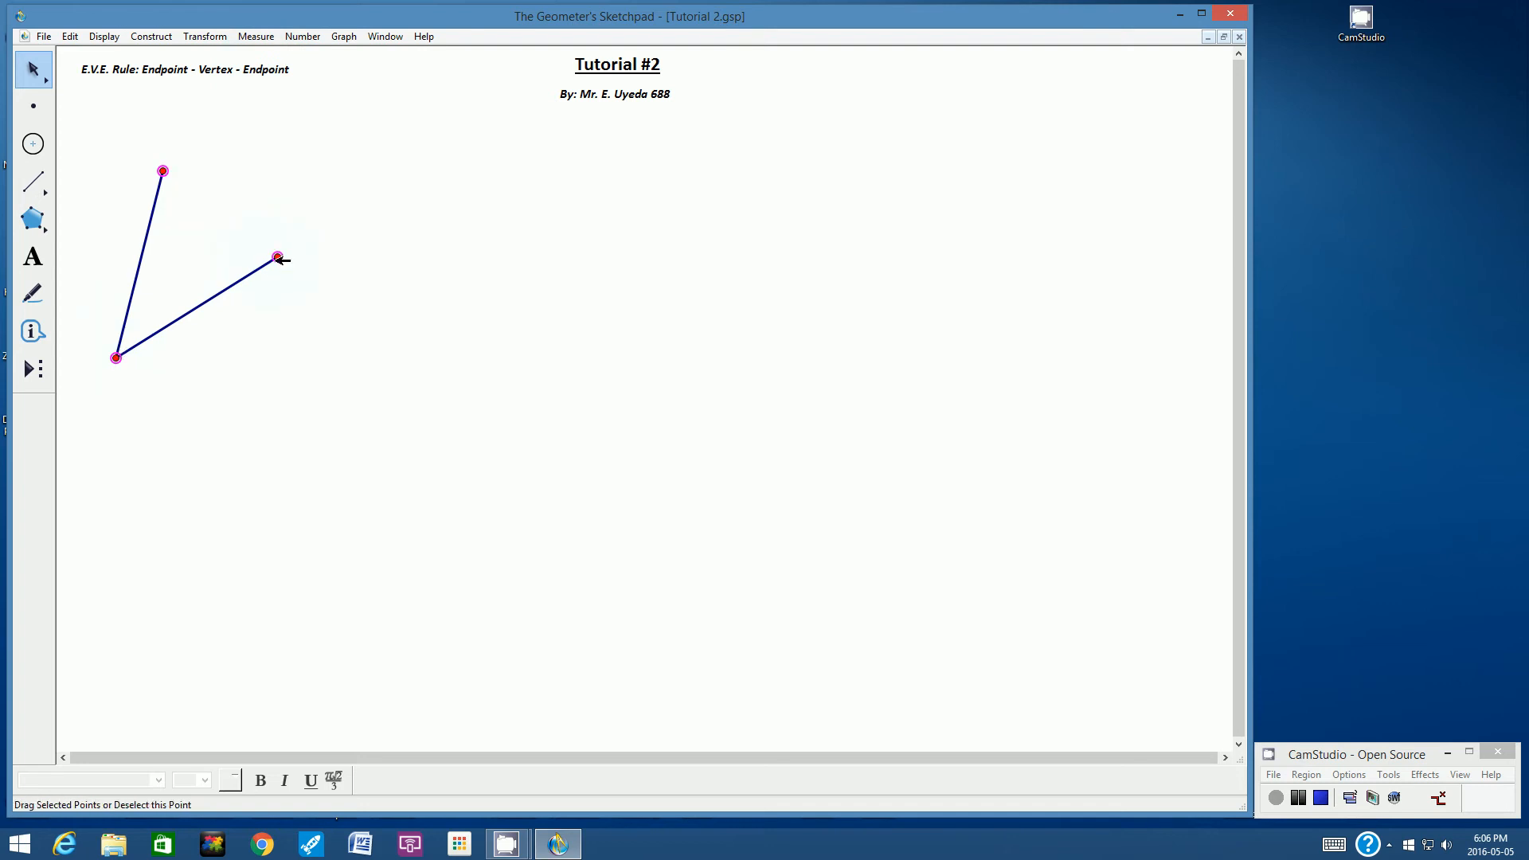
{"action": "left_click", "coordinate": [247, 38]}
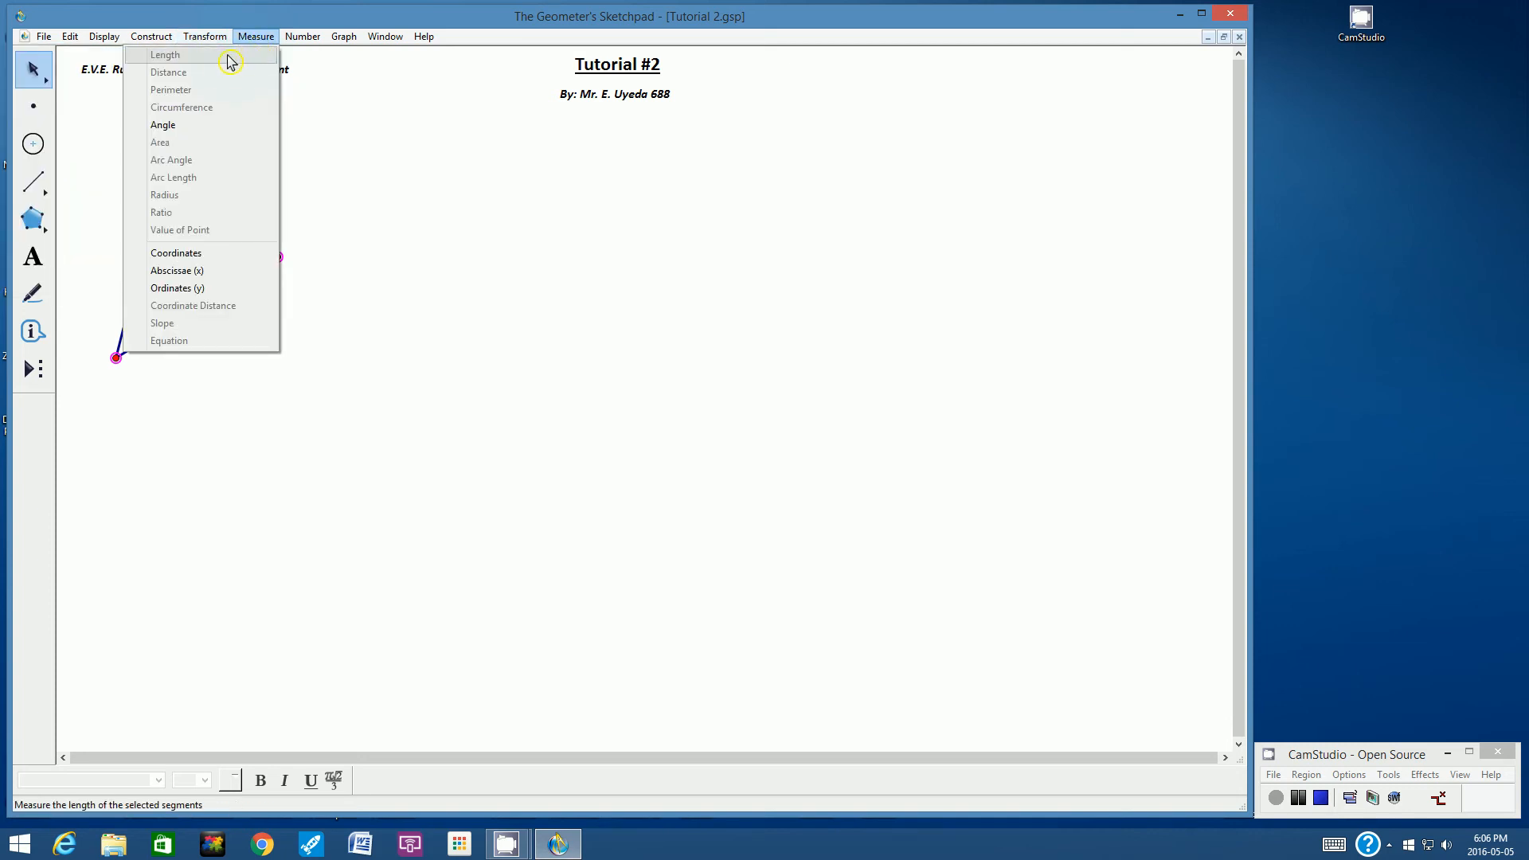
{"action": "left_click", "coordinate": [210, 127]}
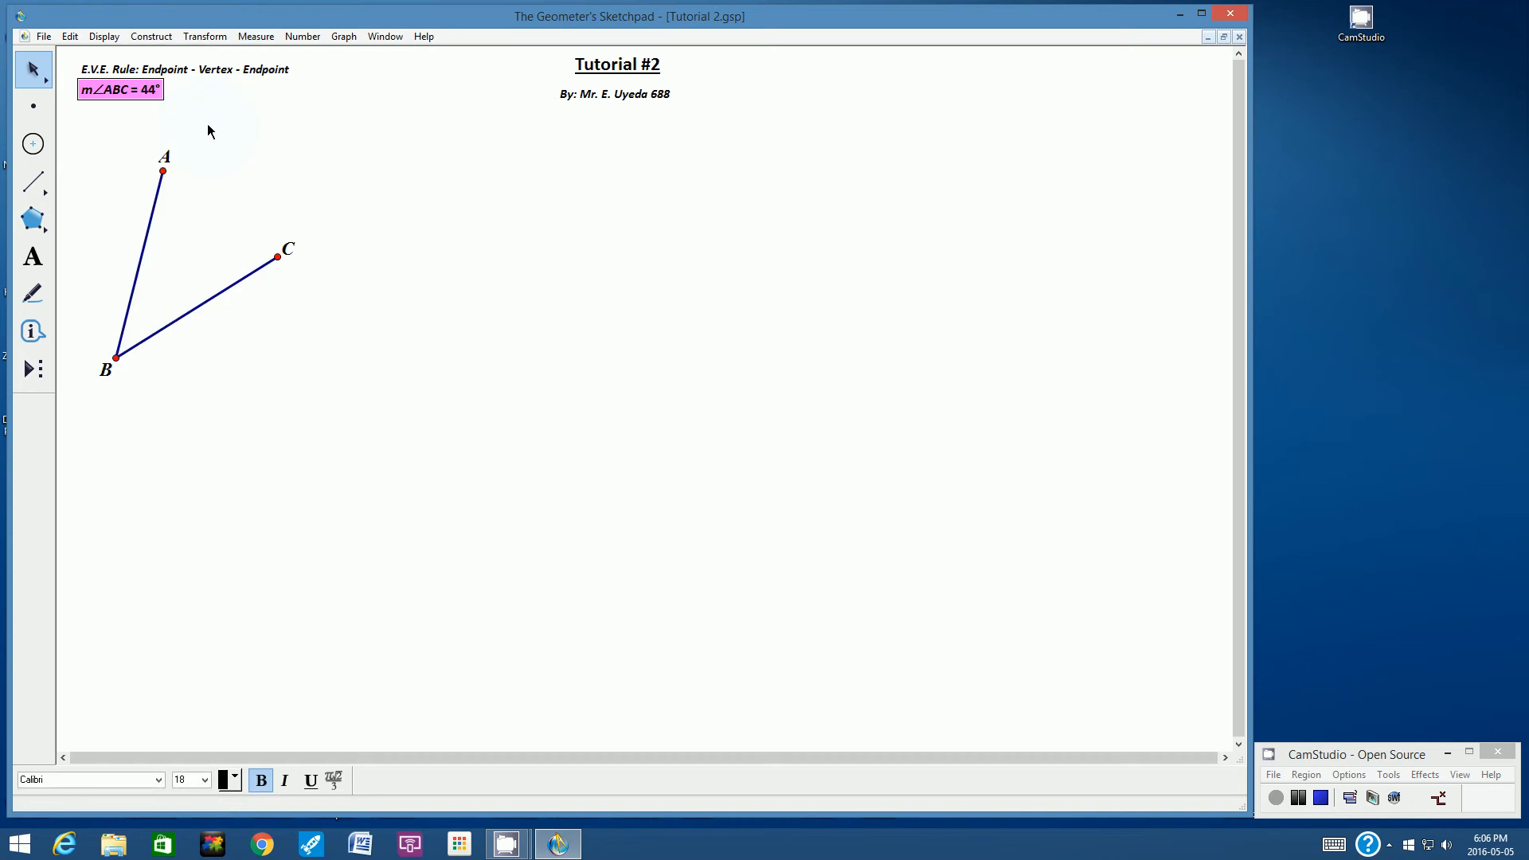
{"action": "left_click_drag", "start_coordinate": [137, 99], "coordinate": [160, 291]}
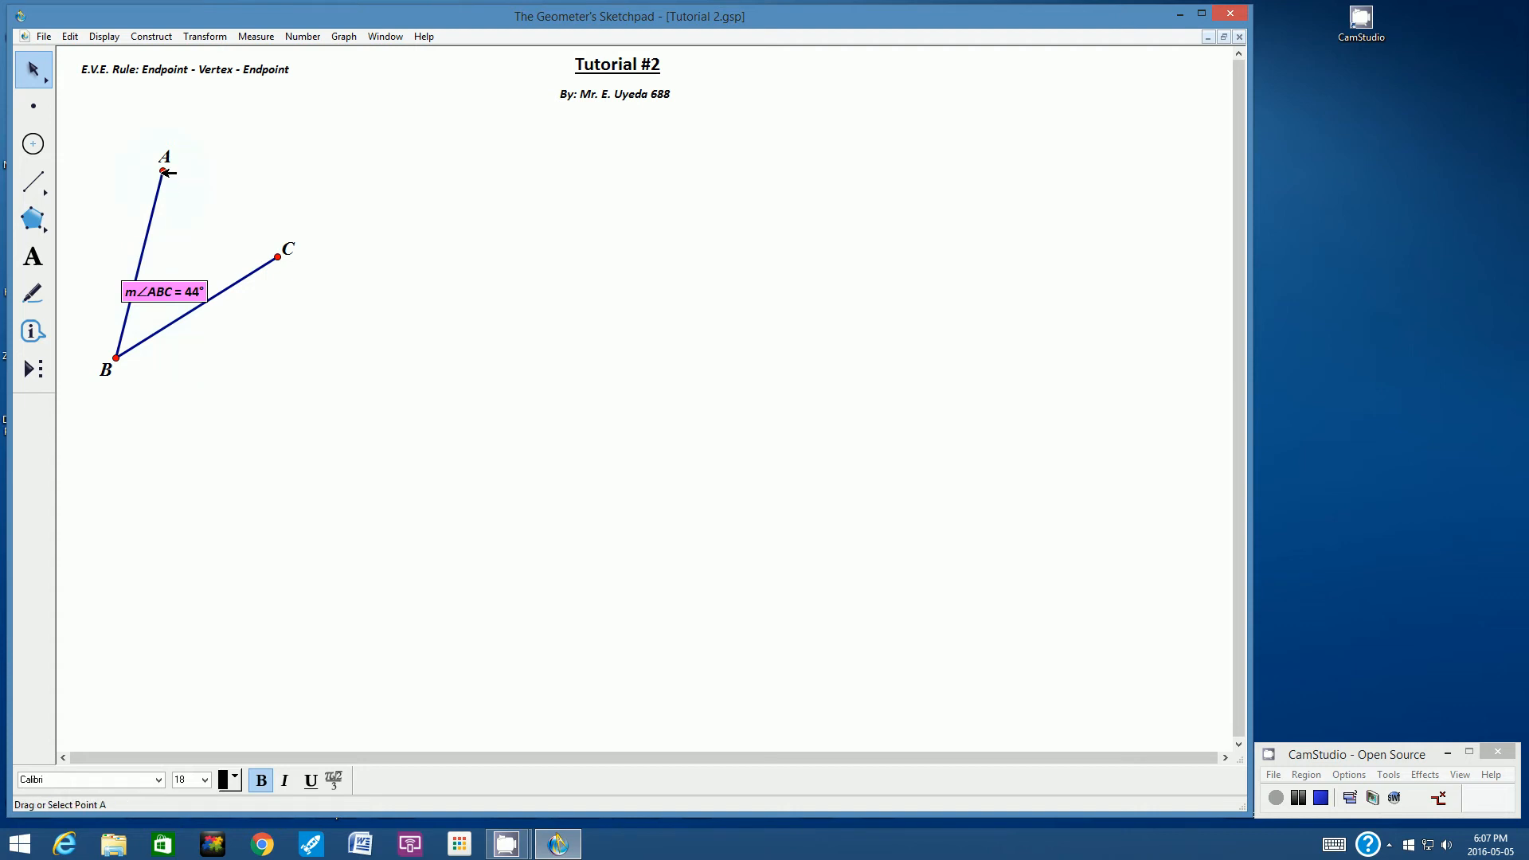
Adjust endpoint A until angle ABC measures 45°, and centre the measurement between the two arms
{"action": "mouse_move", "coordinate": [165, 172]}
{"action": "left_mouse_down"}
{"action": "mouse_move", "coordinate": [260, 242]}
{"action": "mouse_move", "coordinate": [217, 190]}
{"action": "mouse_move", "coordinate": [237, 214]}
{"action": "mouse_move", "coordinate": [199, 197]}
{"action": "mouse_move", "coordinate": [233, 226]}
{"action": "mouse_move", "coordinate": [211, 190]}
{"action": "mouse_move", "coordinate": [243, 211]}
{"action": "mouse_move", "coordinate": [160, 172]}
{"action": "left_mouse_up"}
{"action": "left_click", "coordinate": [190, 220]}
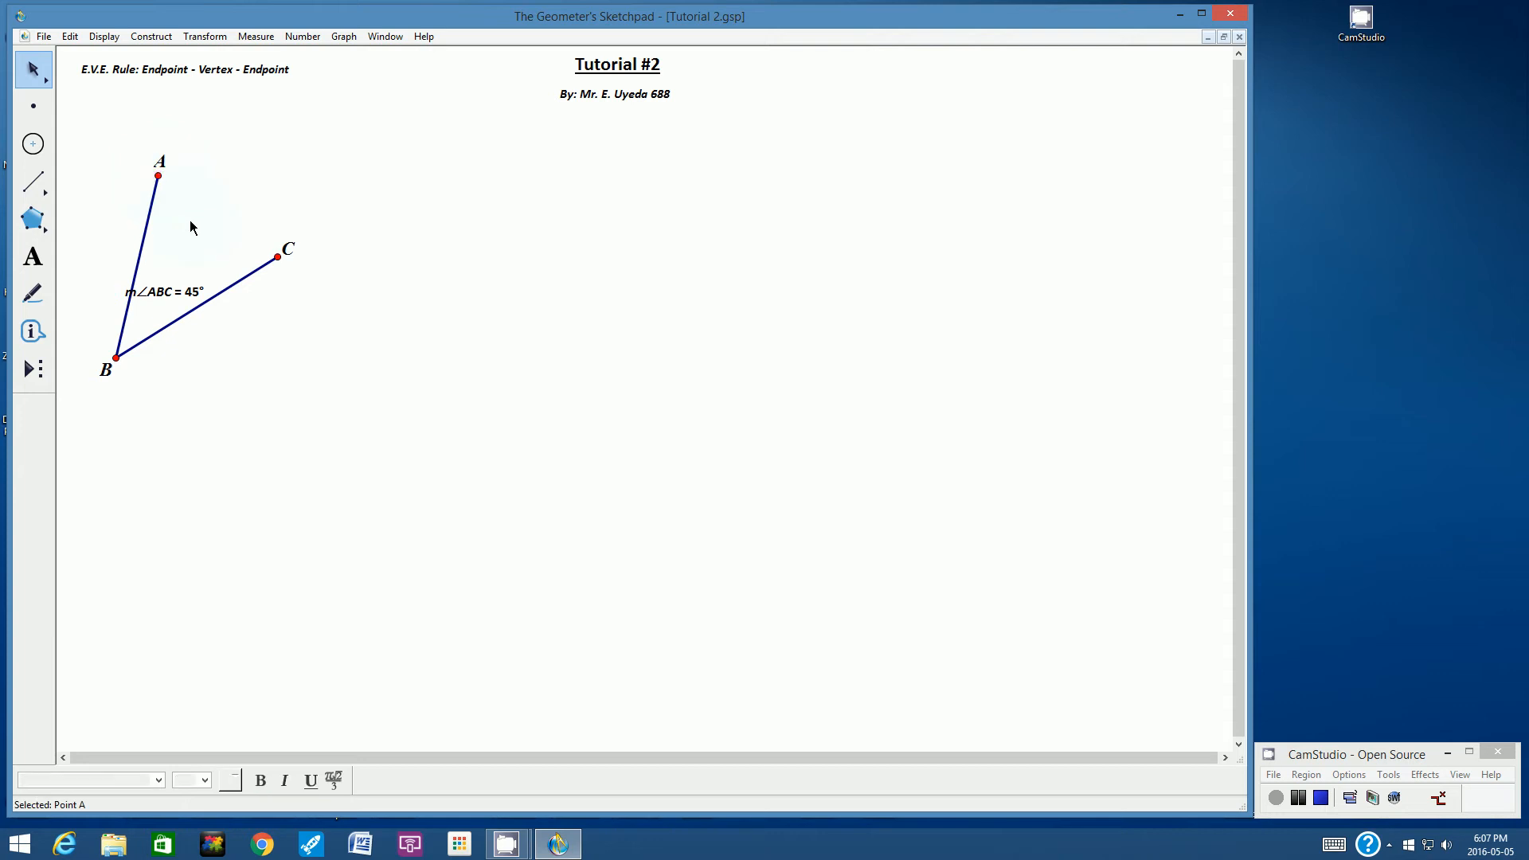
{"action": "left_click", "coordinate": [170, 293]}
{"action": "left_click_drag", "start_coordinate": [169, 294], "coordinate": [187, 276]}
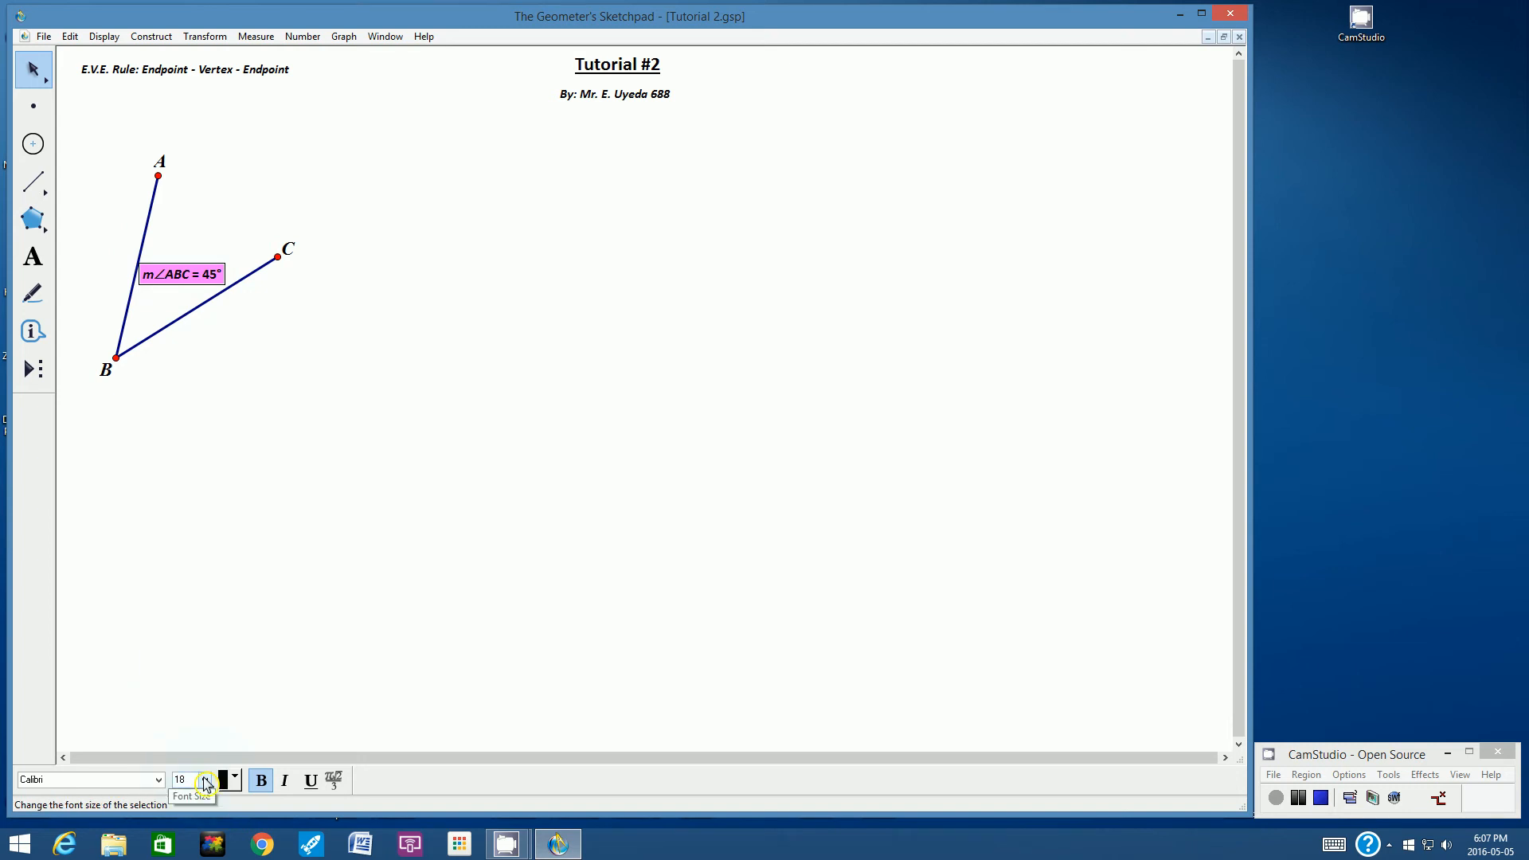
{"action": "left_click", "coordinate": [317, 366]}
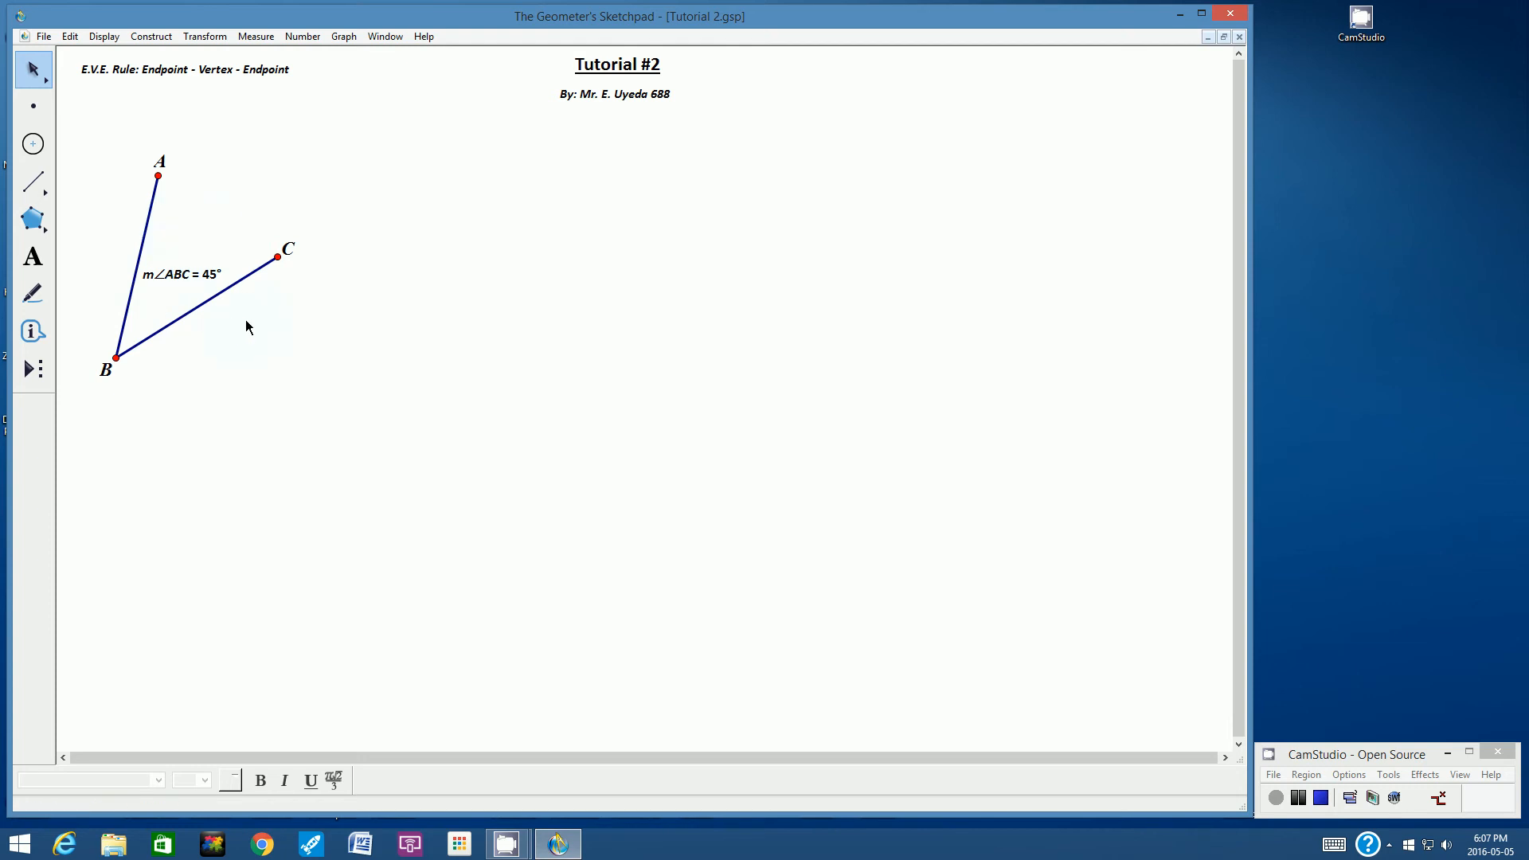
Draw an obtuse angle beside the first one from two connected segments sharing a middle vertex
{"action": "left_click", "coordinate": [34, 189]}
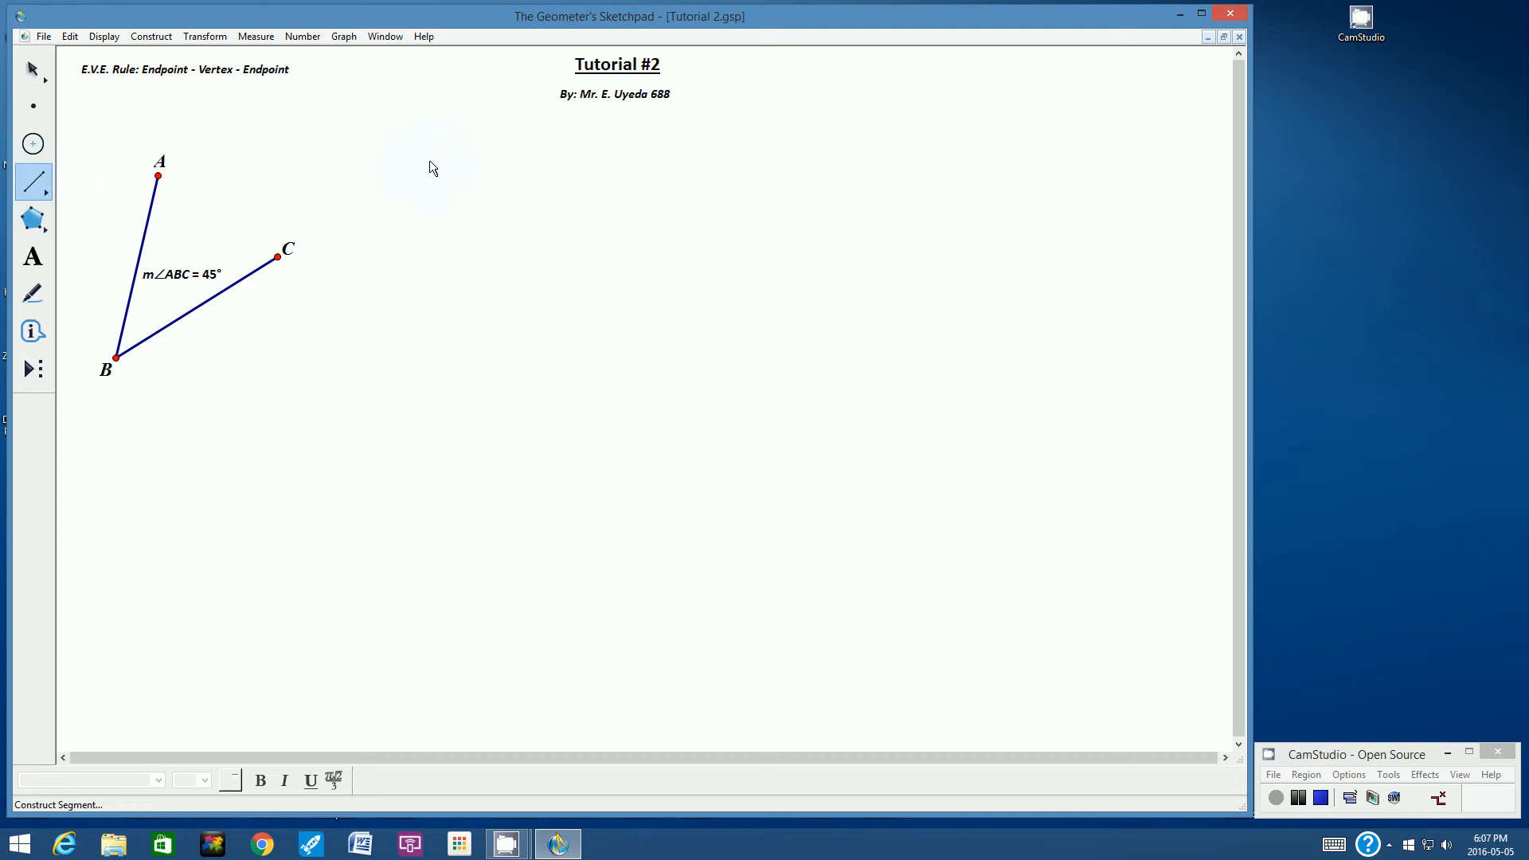
{"action": "mouse_move", "coordinate": [429, 160]}
{"action": "left_mouse_down"}
{"action": "mouse_move", "coordinate": [496, 252]}
{"action": "mouse_move", "coordinate": [505, 341]}
{"action": "mouse_move", "coordinate": [676, 399]}
{"action": "left_mouse_up"}
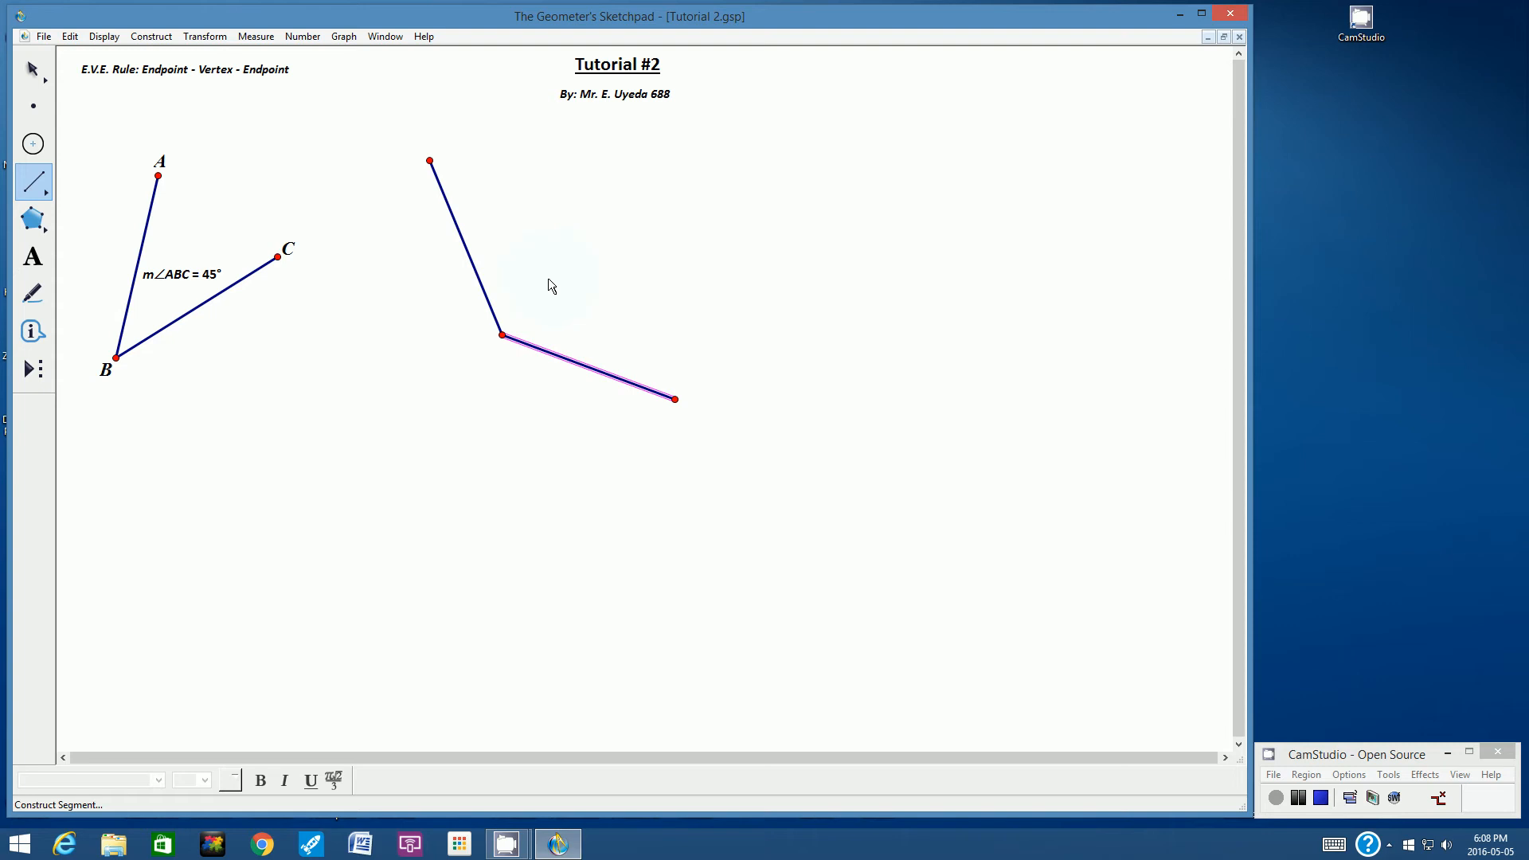
{"action": "left_click", "coordinate": [33, 73]}
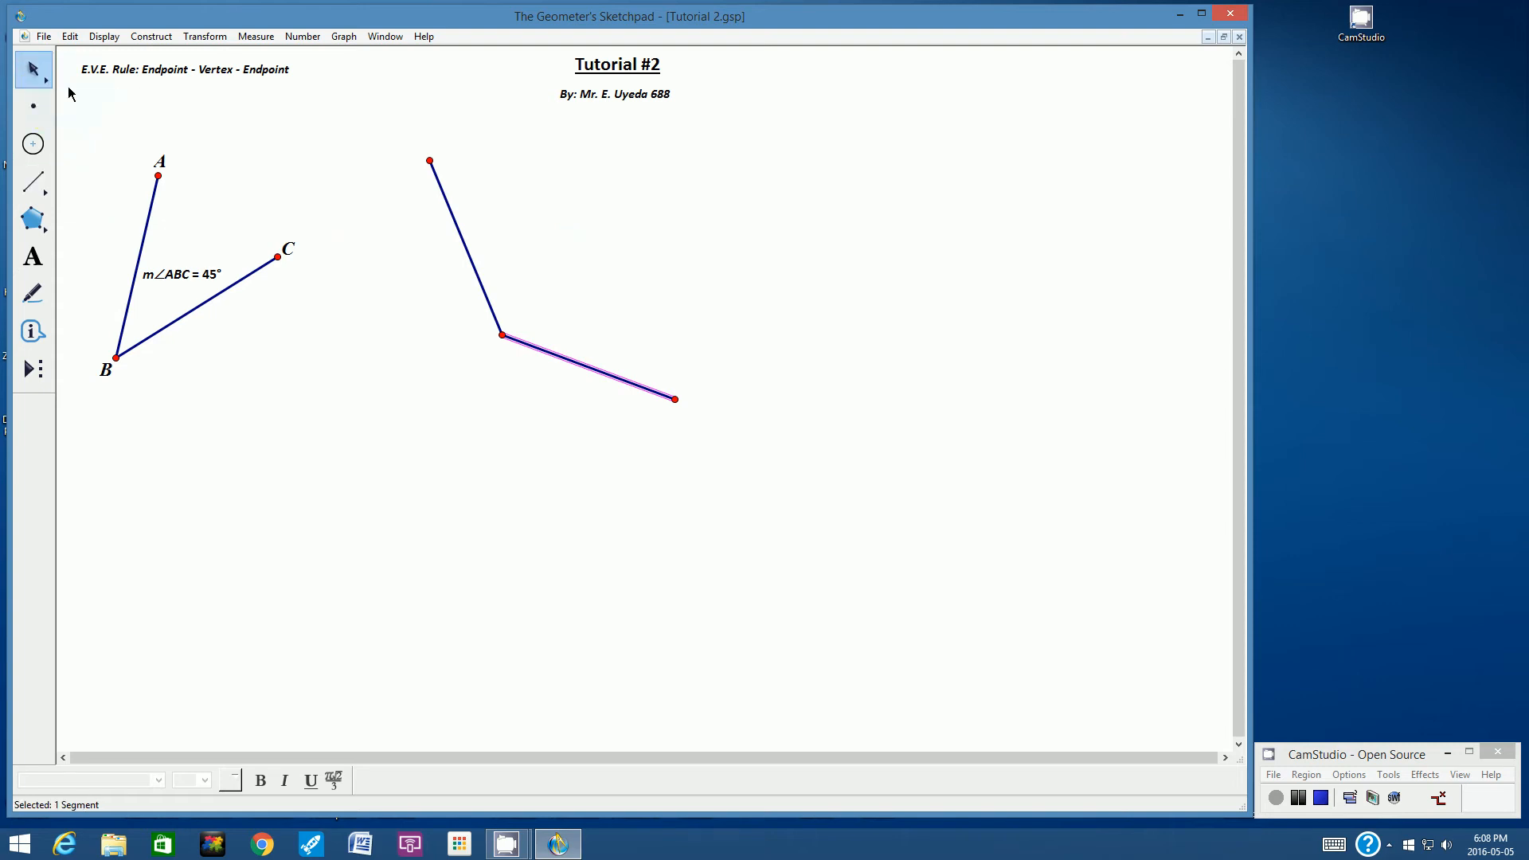
Measure the obtuse angle by selecting its upper endpoint, the vertex and the other endpoint
{"action": "left_click", "coordinate": [554, 192]}
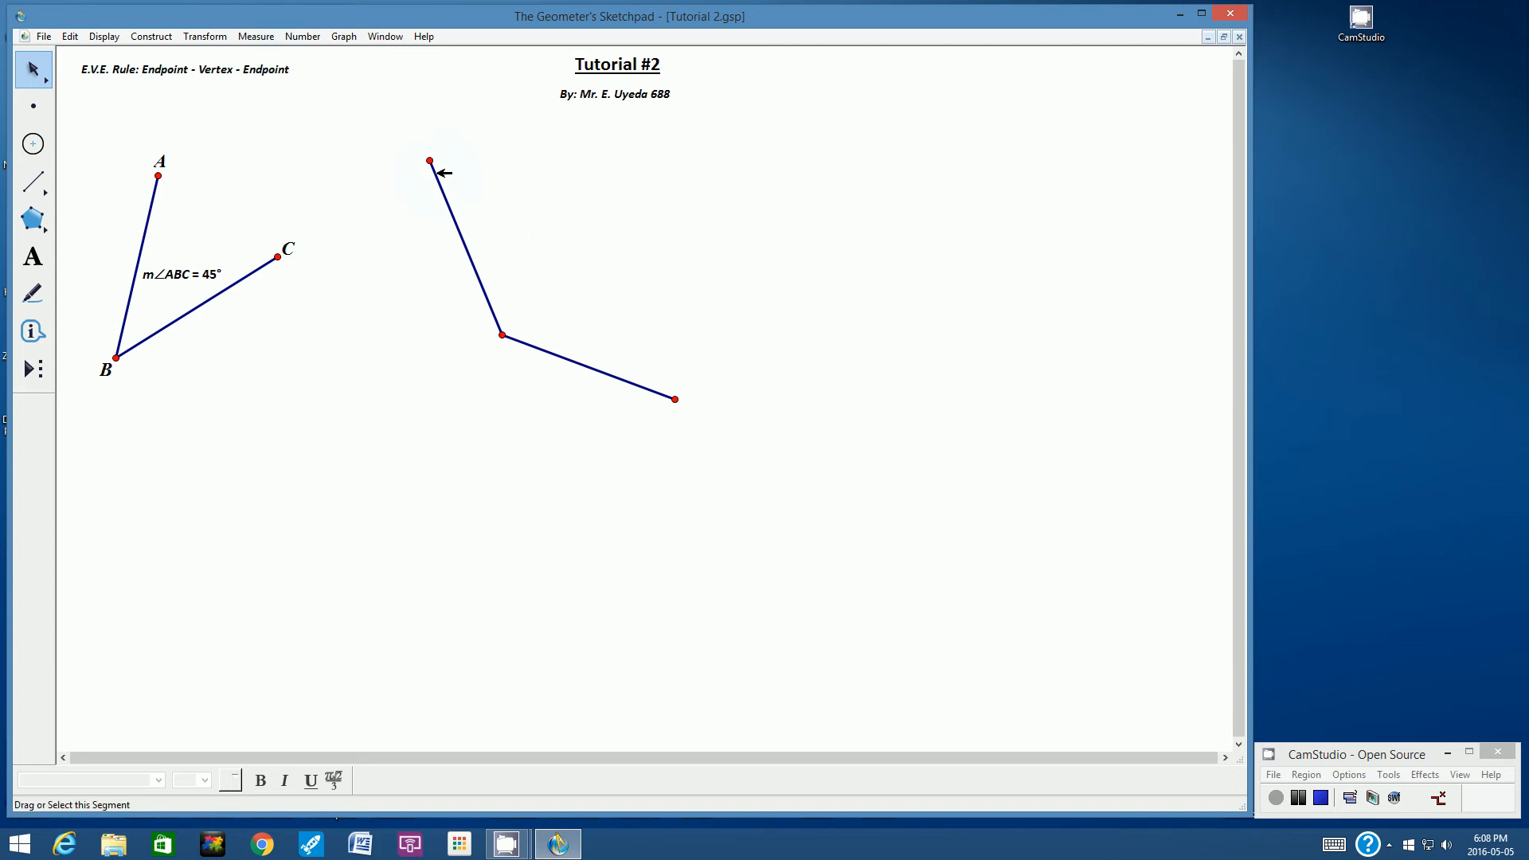
{"action": "left_click", "coordinate": [430, 161]}
{"action": "left_click", "coordinate": [504, 334]}
{"action": "left_click", "coordinate": [676, 398]}
{"action": "left_click", "coordinate": [250, 37]}
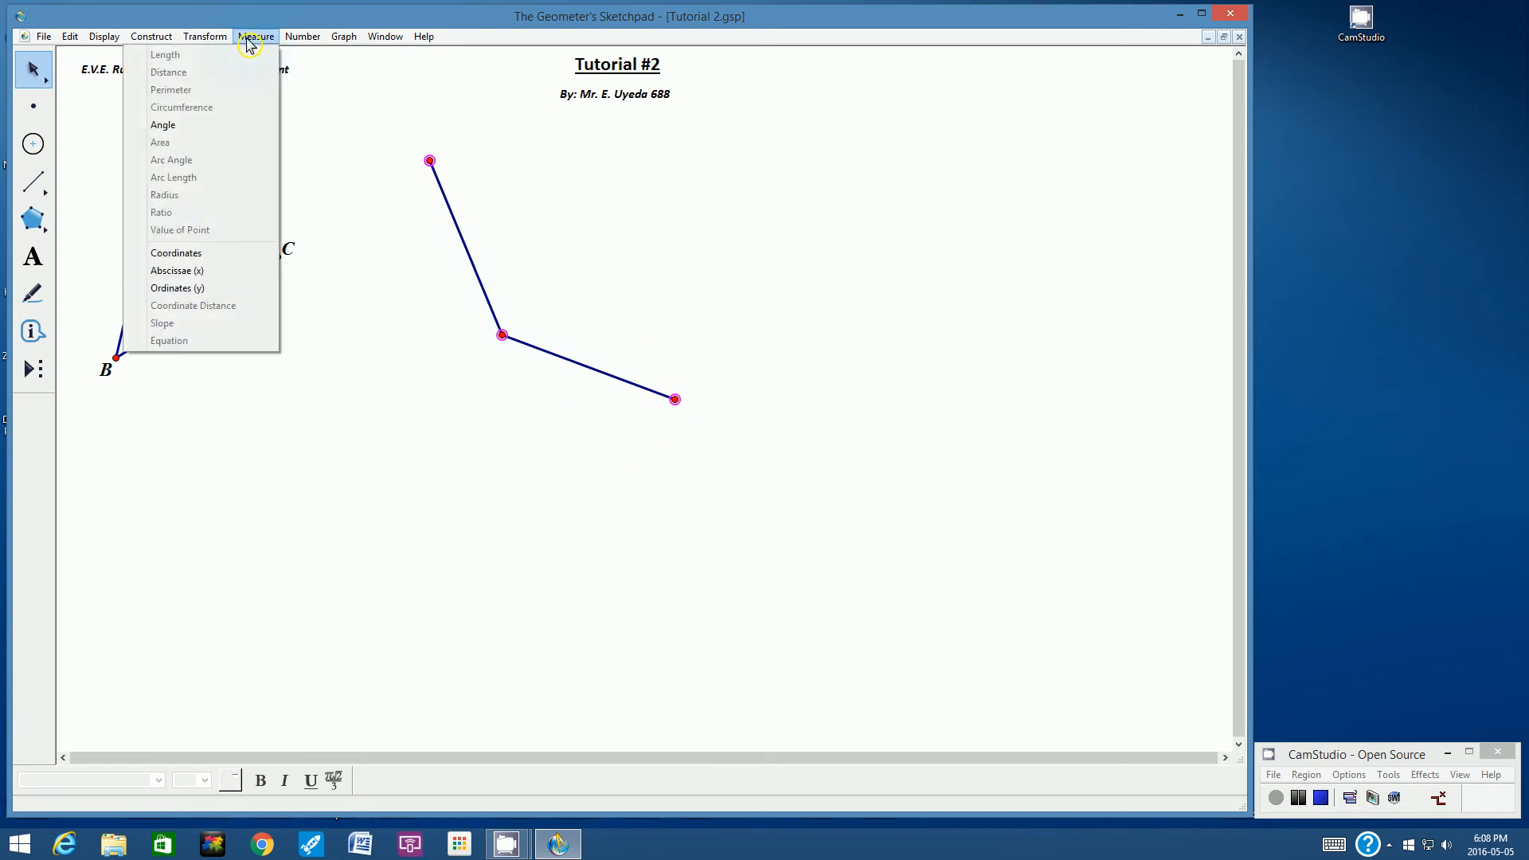
{"action": "left_click", "coordinate": [164, 125]}
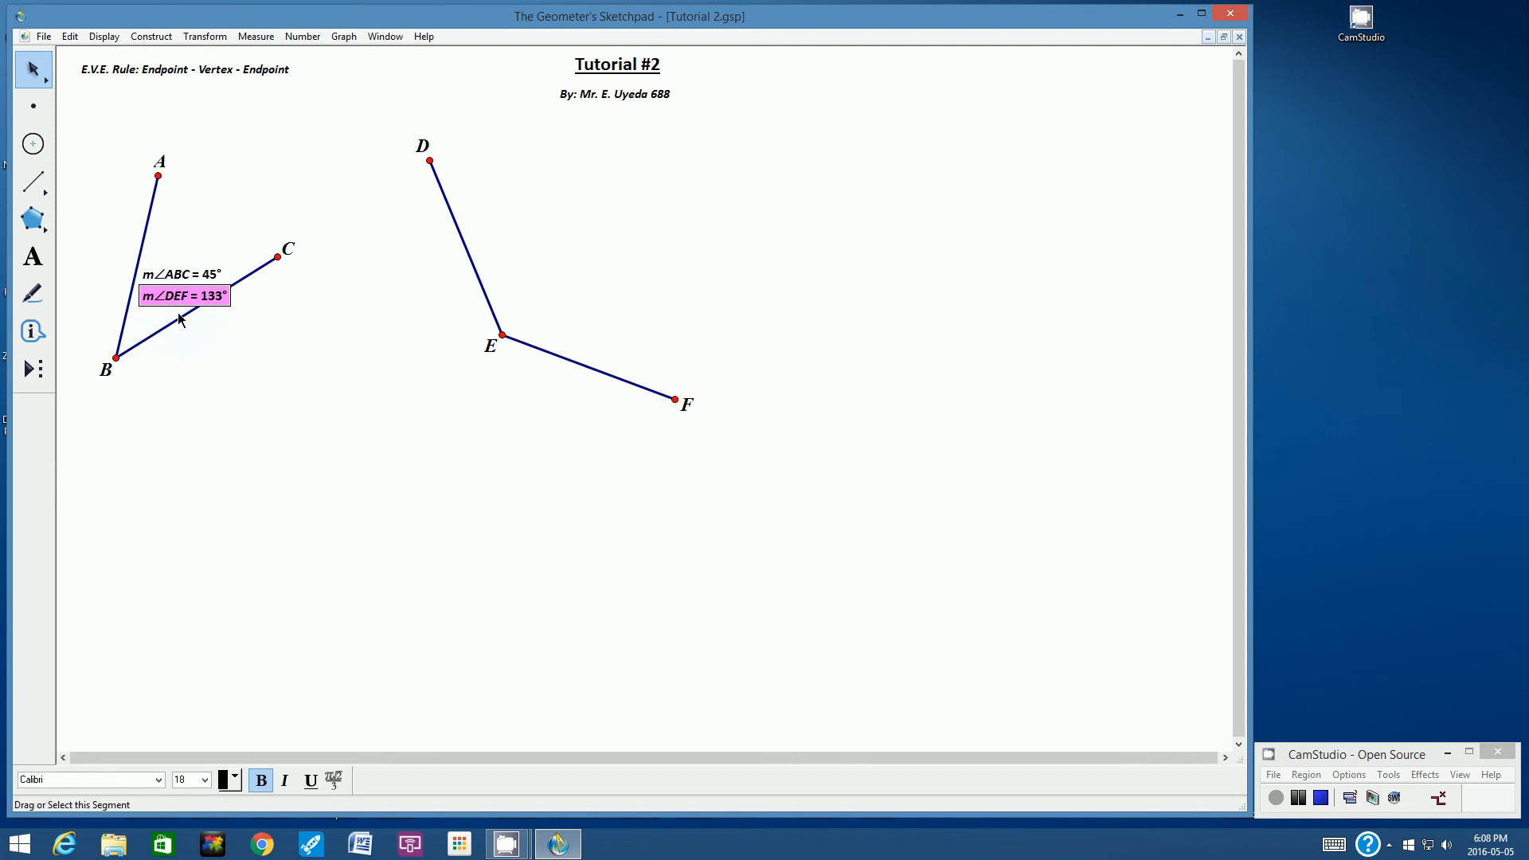
Move the obtuse angle's measurement beside vertex E and adjust endpoint D until angle DEF measures 155°
{"action": "left_click_drag", "start_coordinate": [180, 299], "coordinate": [549, 327]}
{"action": "left_click", "coordinate": [533, 272]}
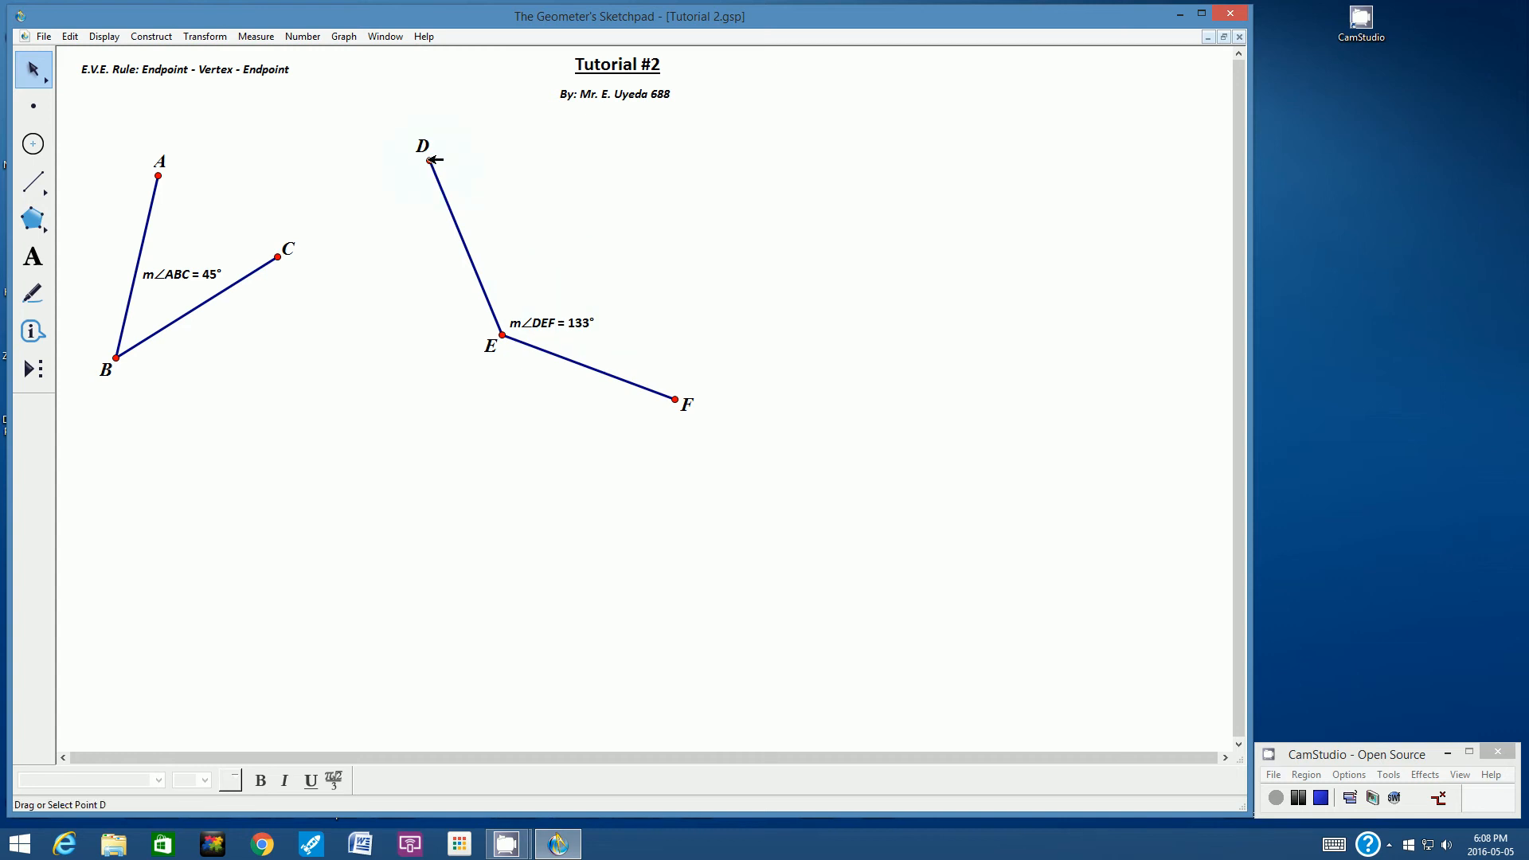
{"action": "left_click_drag", "start_coordinate": [431, 160], "coordinate": [373, 201]}
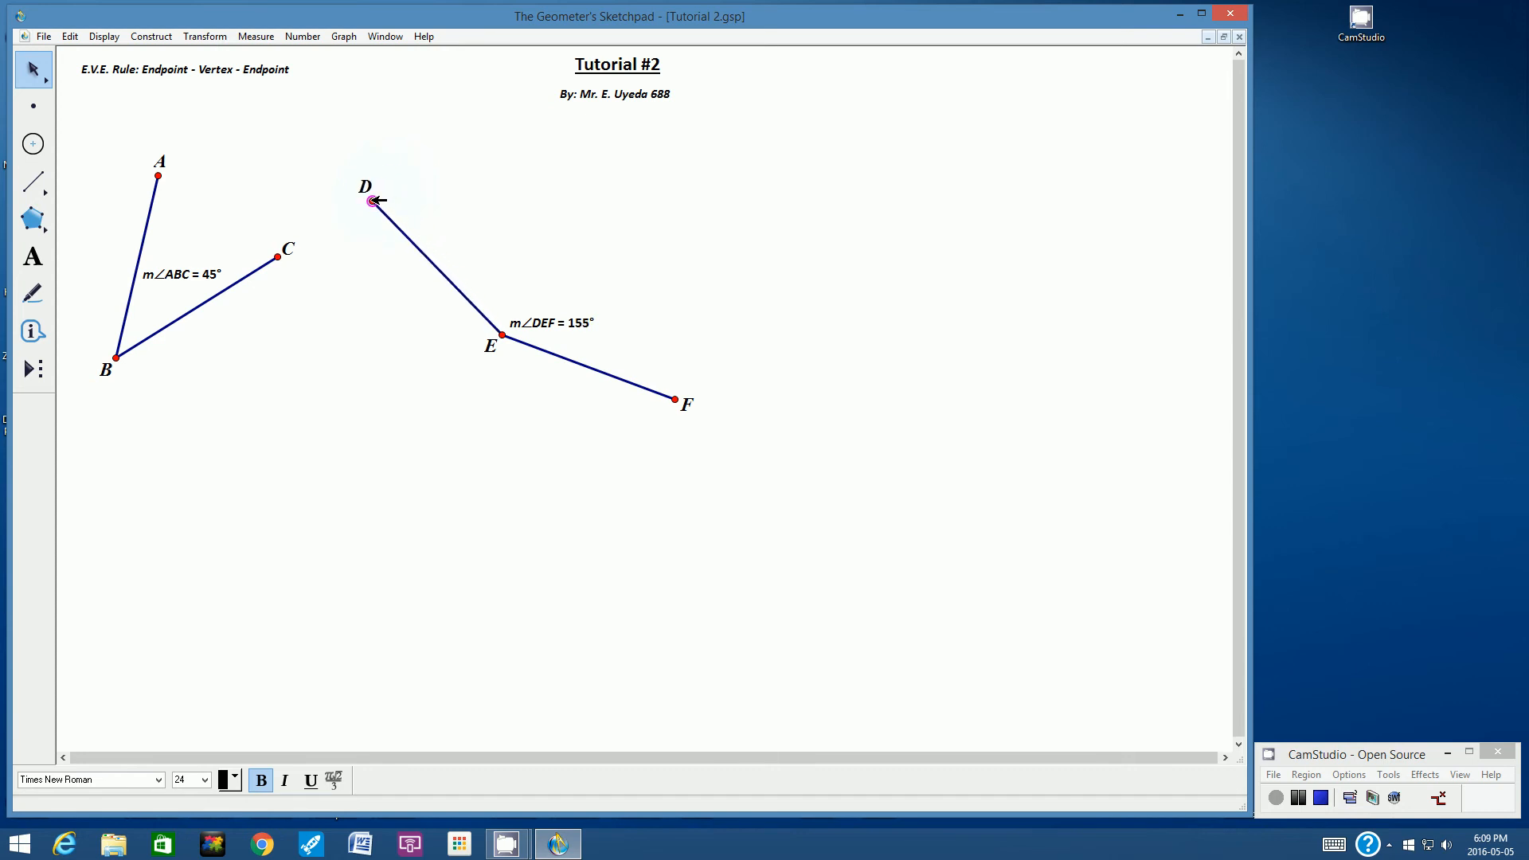
{"action": "left_click", "coordinate": [478, 182]}
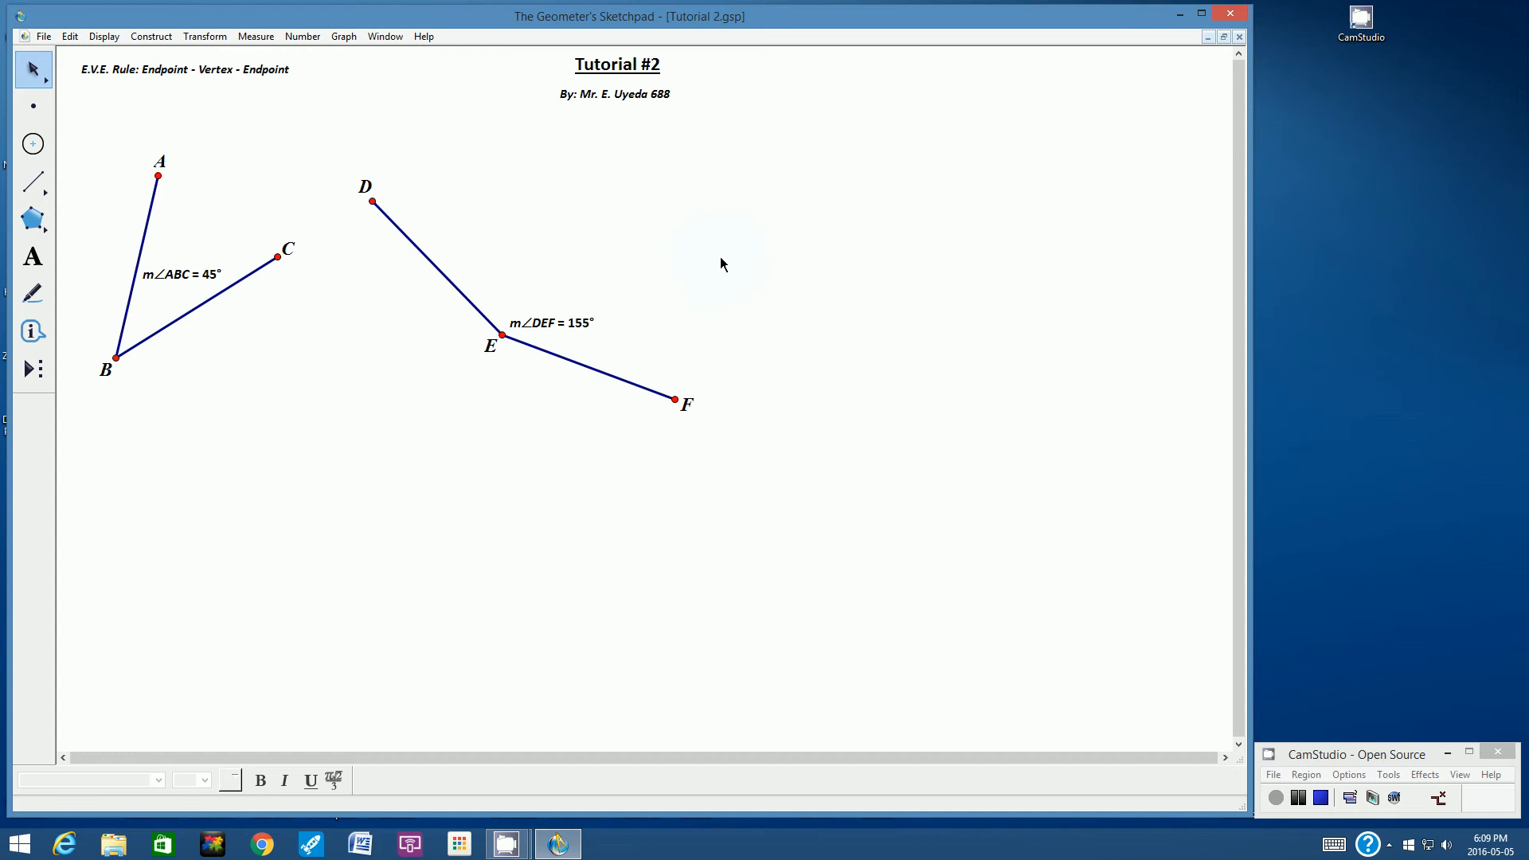
Draw a right angle beside the obtuse one from a horizontal and a vertical segment sharing the upper-left corner
{"action": "left_click", "coordinate": [37, 181]}
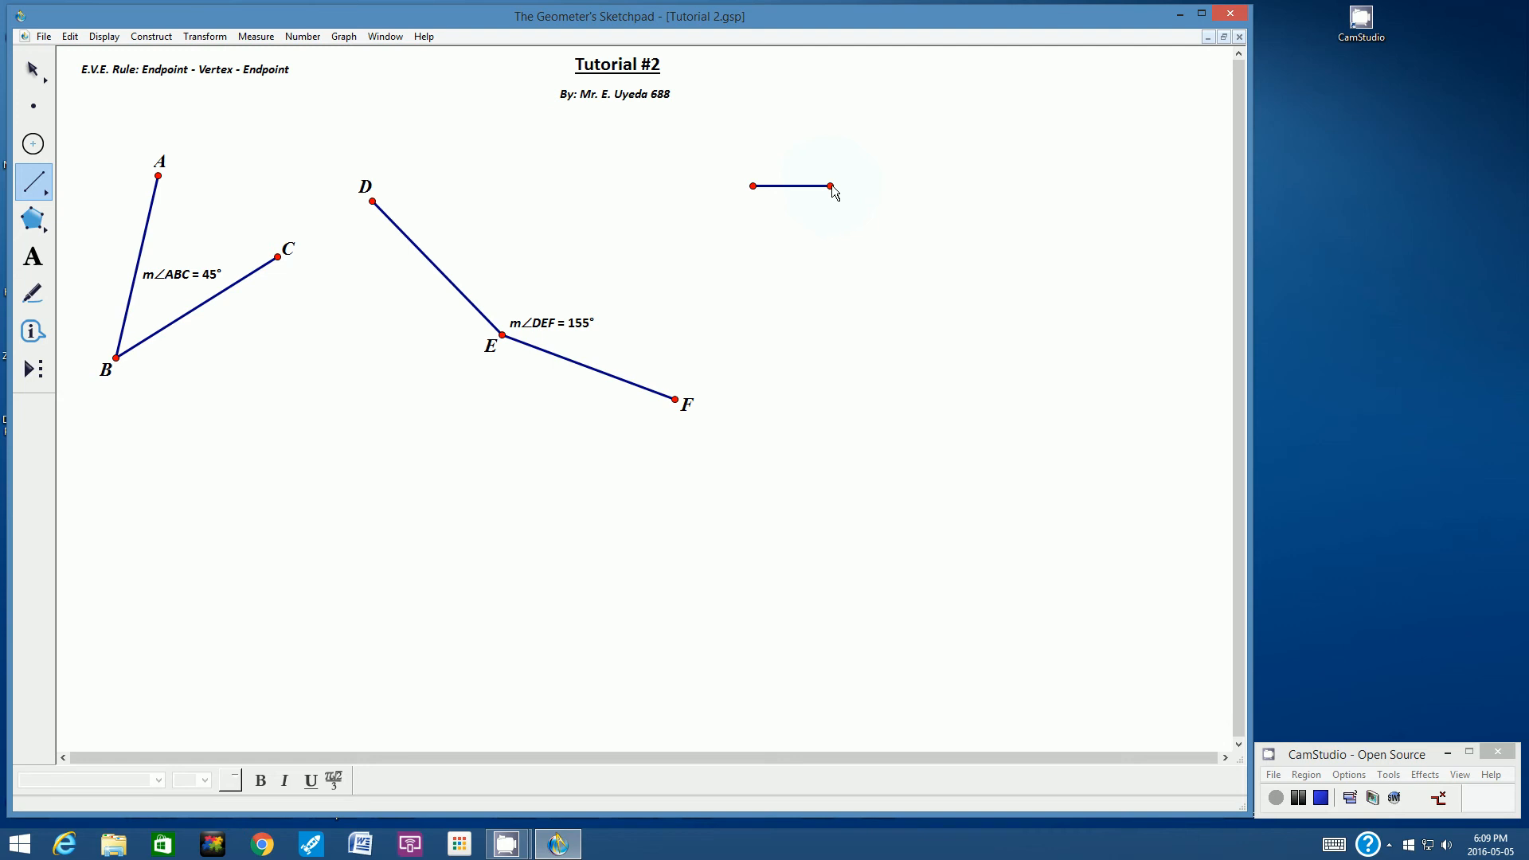
{"action": "left_click_drag", "start_coordinate": [853, 186], "coordinate": [917, 187]}
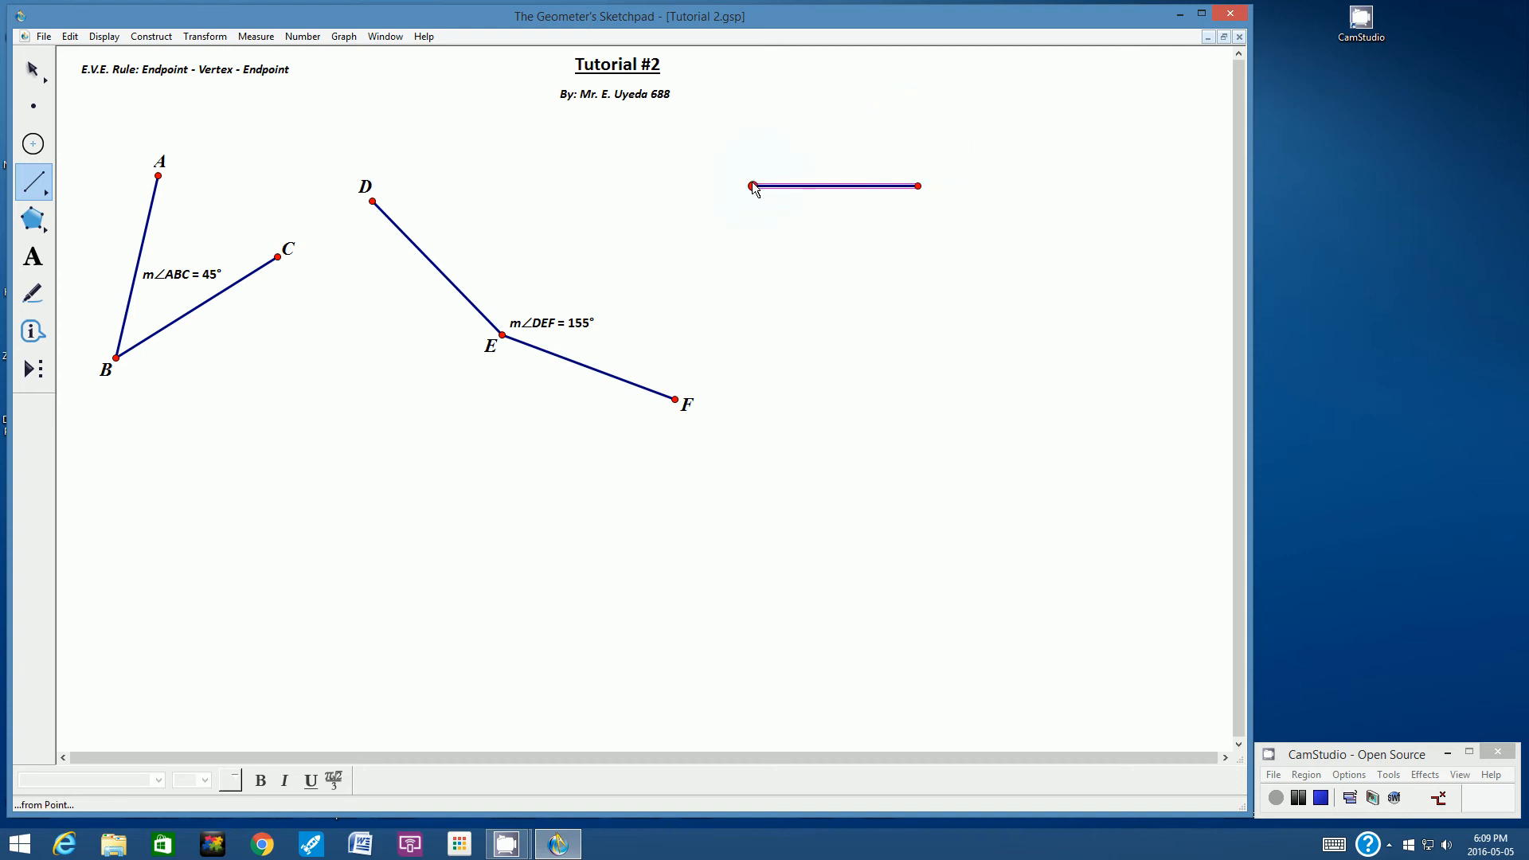
{"action": "left_click_drag", "start_coordinate": [754, 185], "coordinate": [755, 355]}
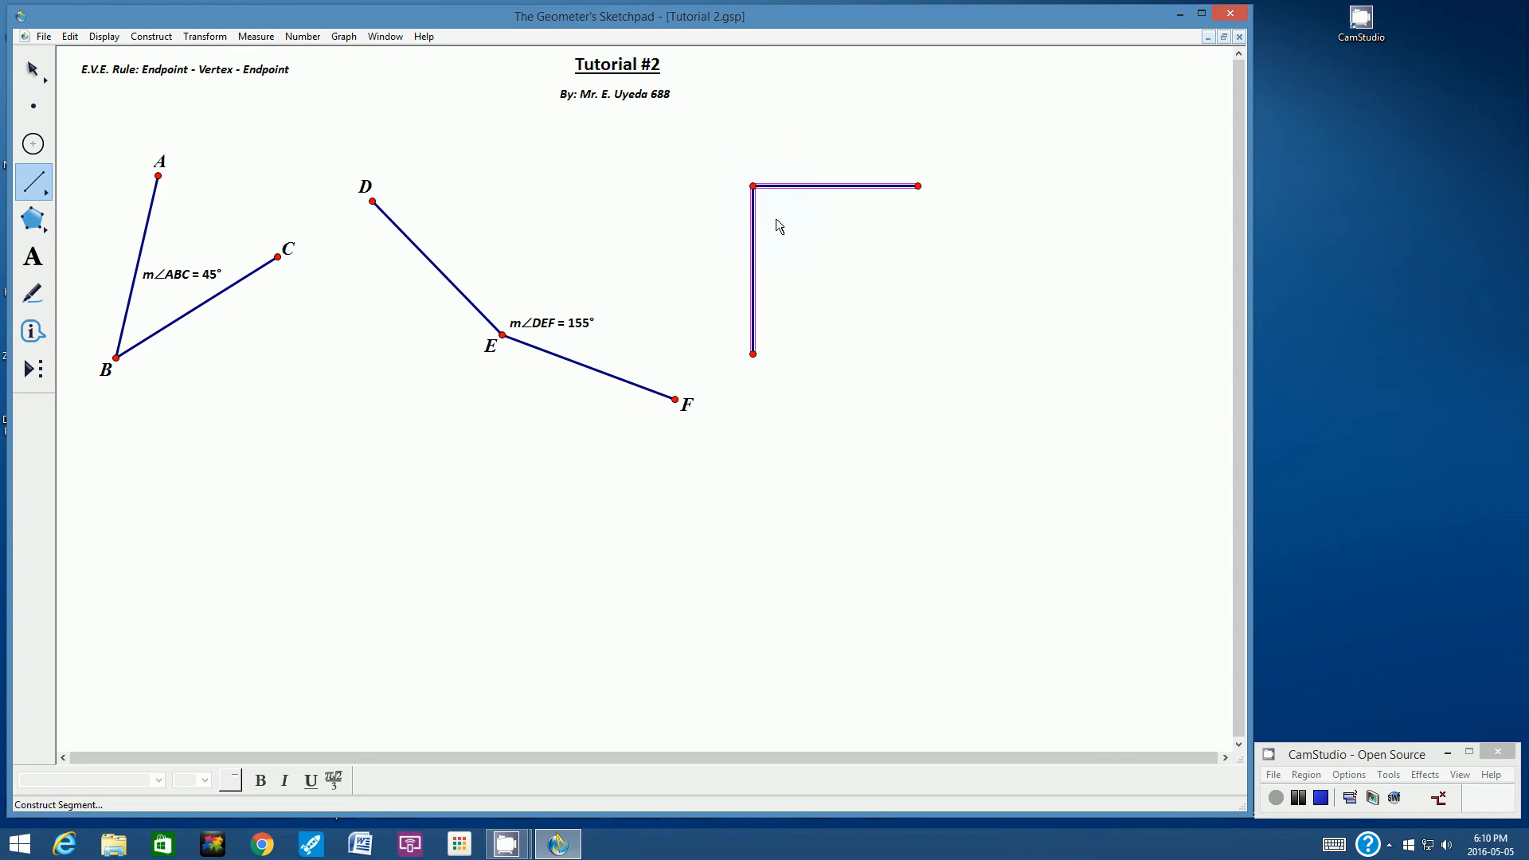
{"action": "left_click", "coordinate": [35, 77]}
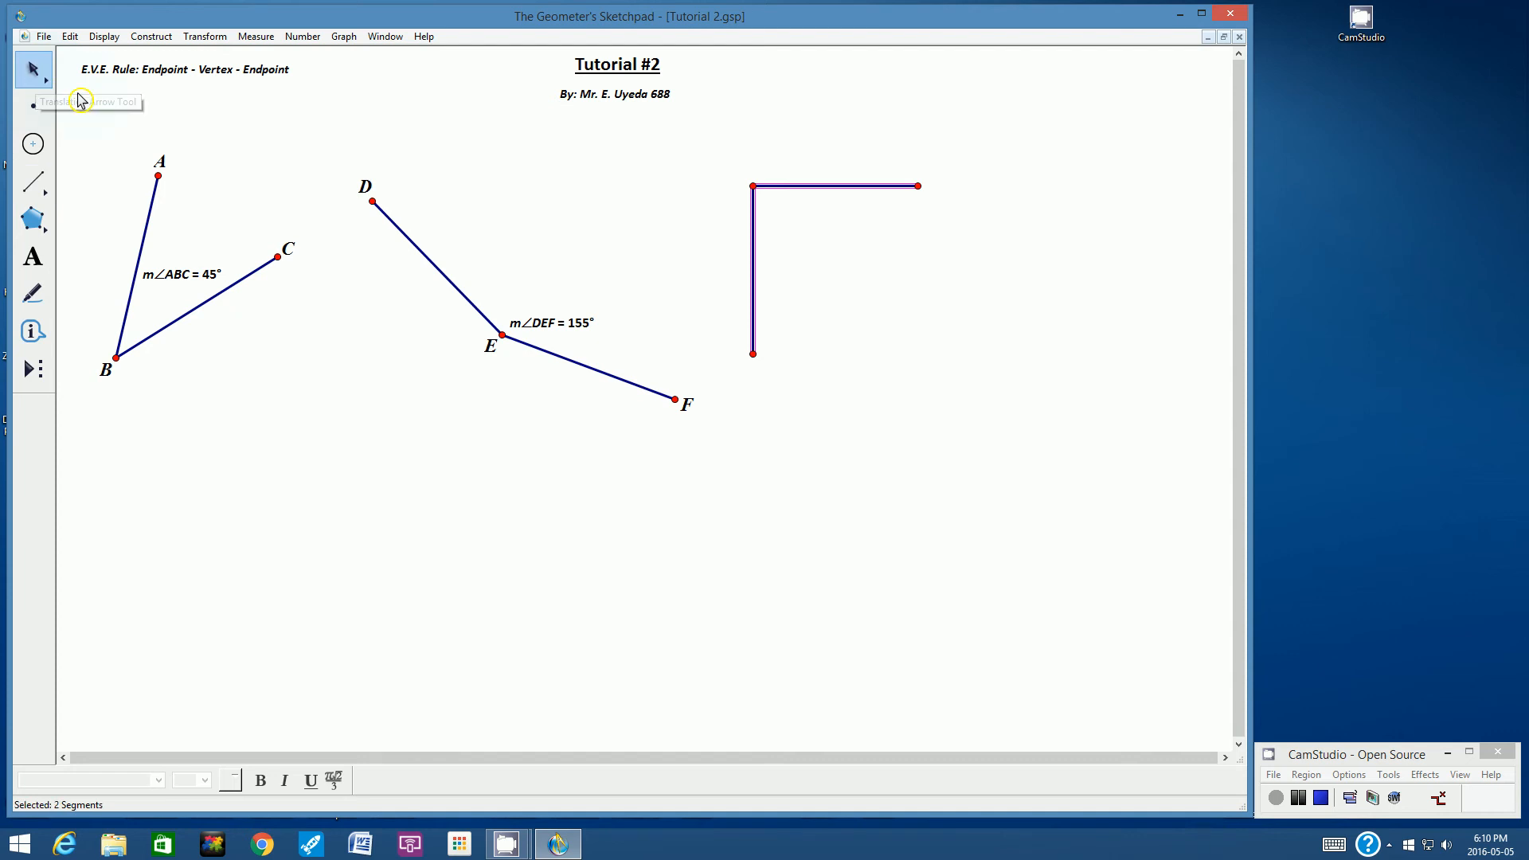
{"action": "left_click", "coordinate": [810, 251]}
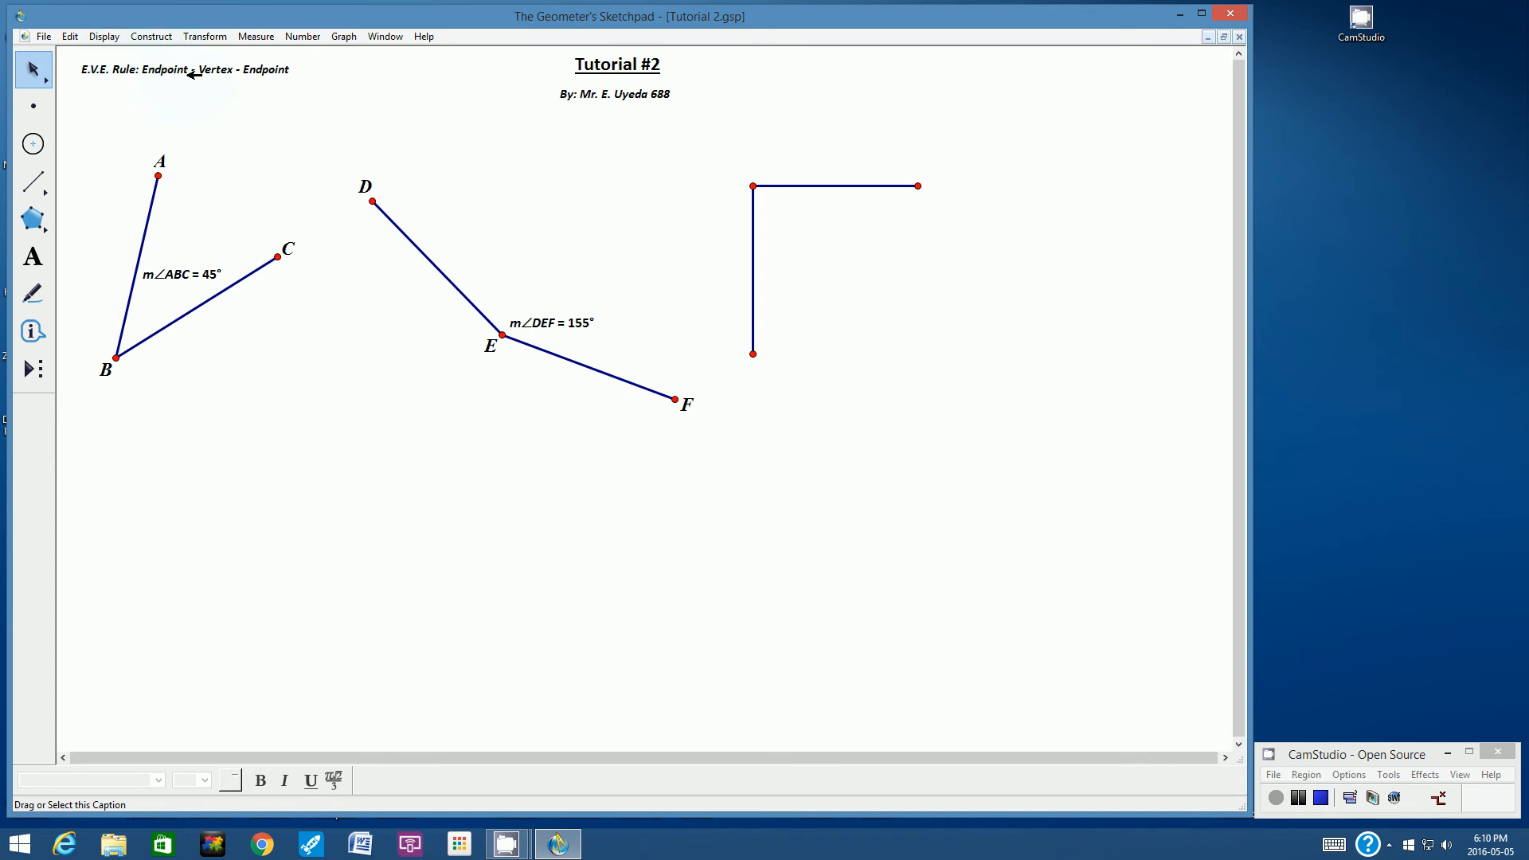
Measure the right angle by selecting endpoint, vertex, endpoint, and place the measurement inside its corner
{"action": "left_click", "coordinate": [920, 187]}
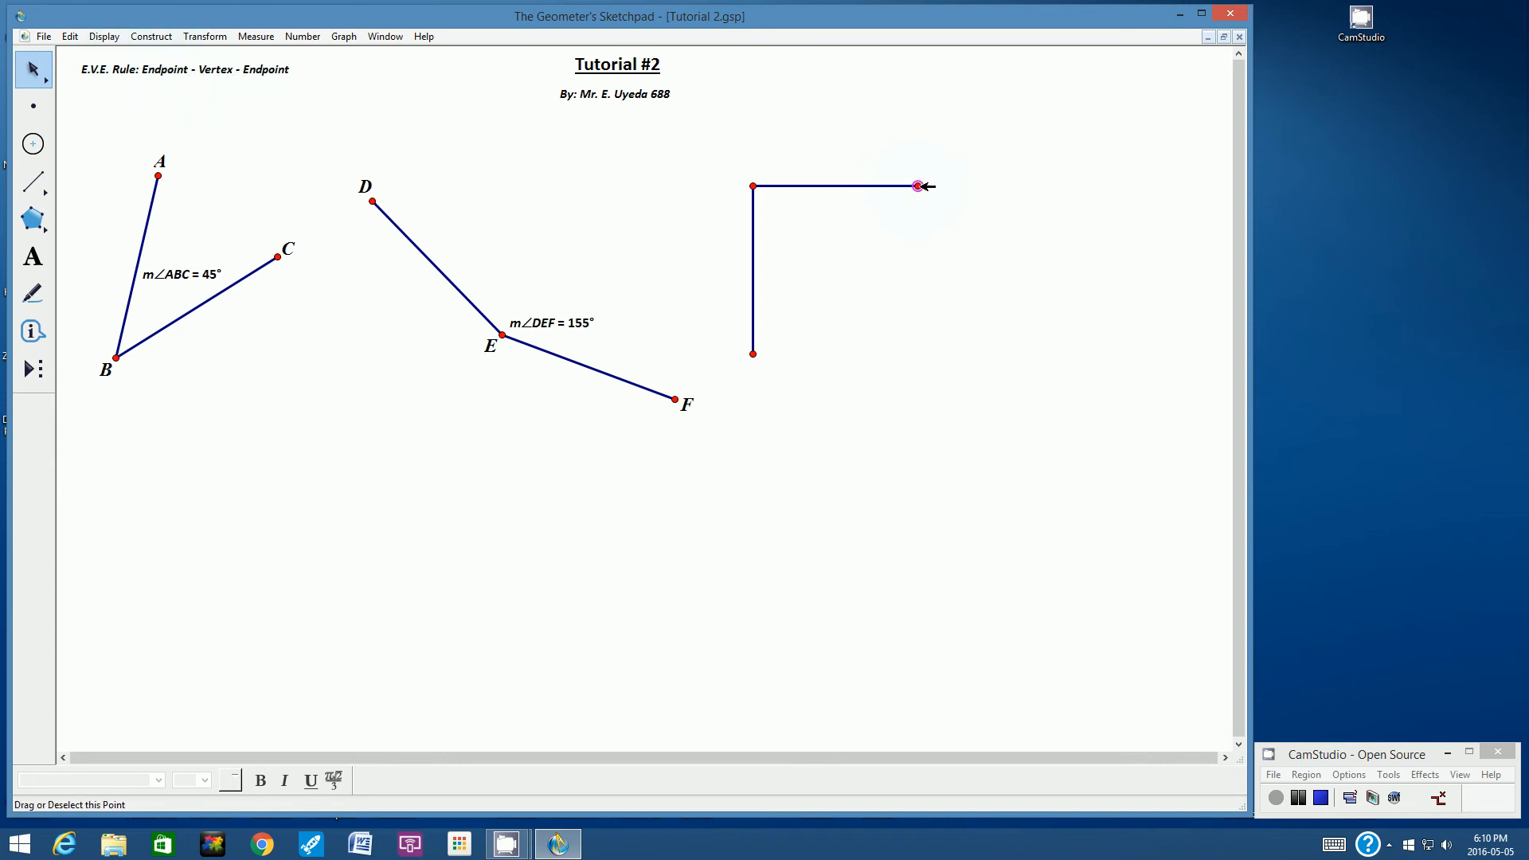
{"action": "left_click", "coordinate": [753, 185]}
{"action": "left_click", "coordinate": [754, 352]}
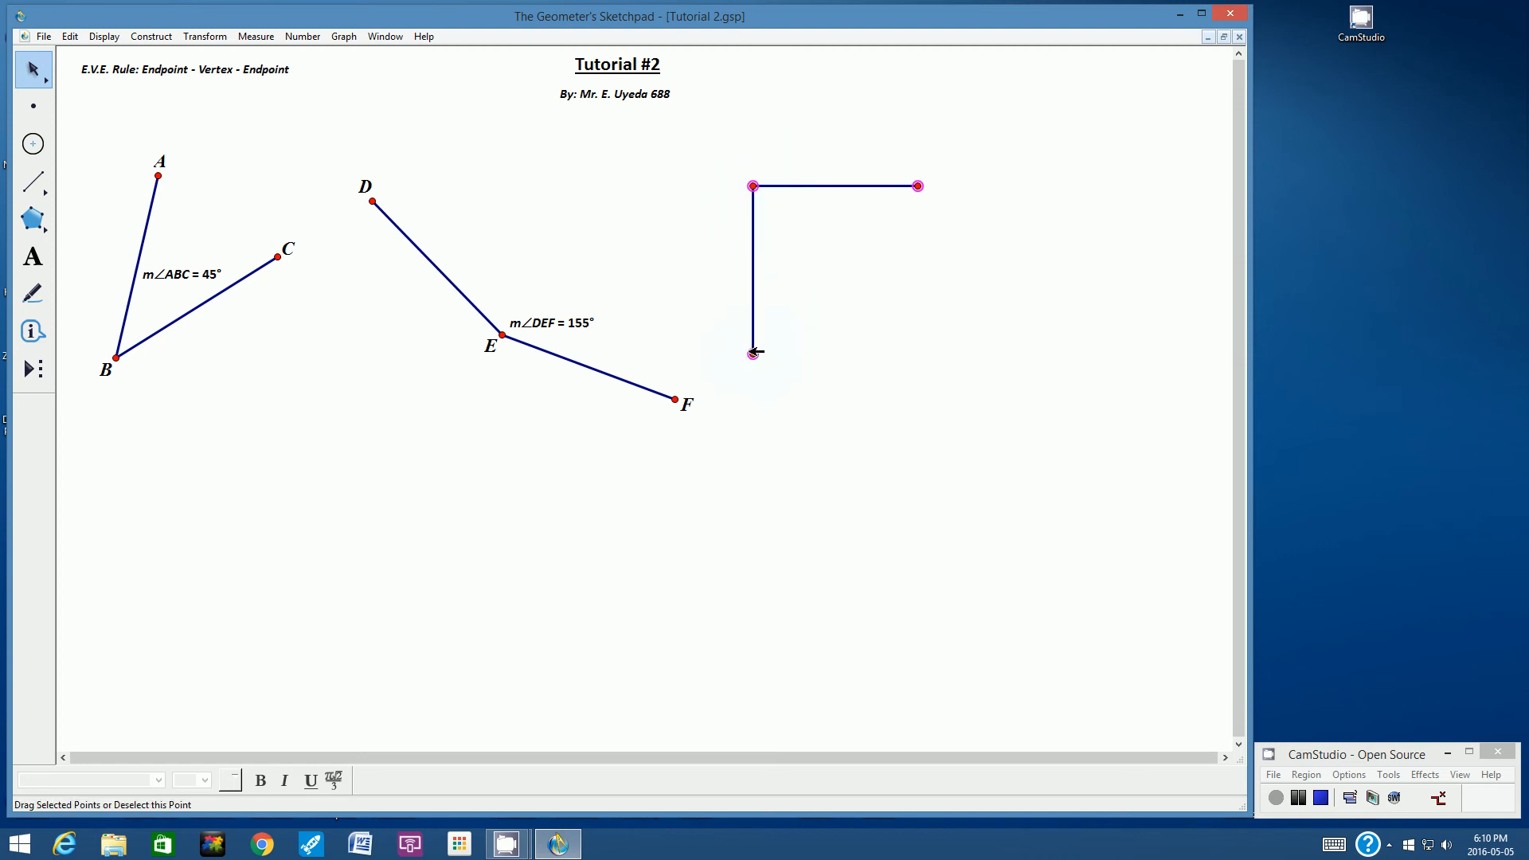
{"action": "left_click", "coordinate": [255, 38]}
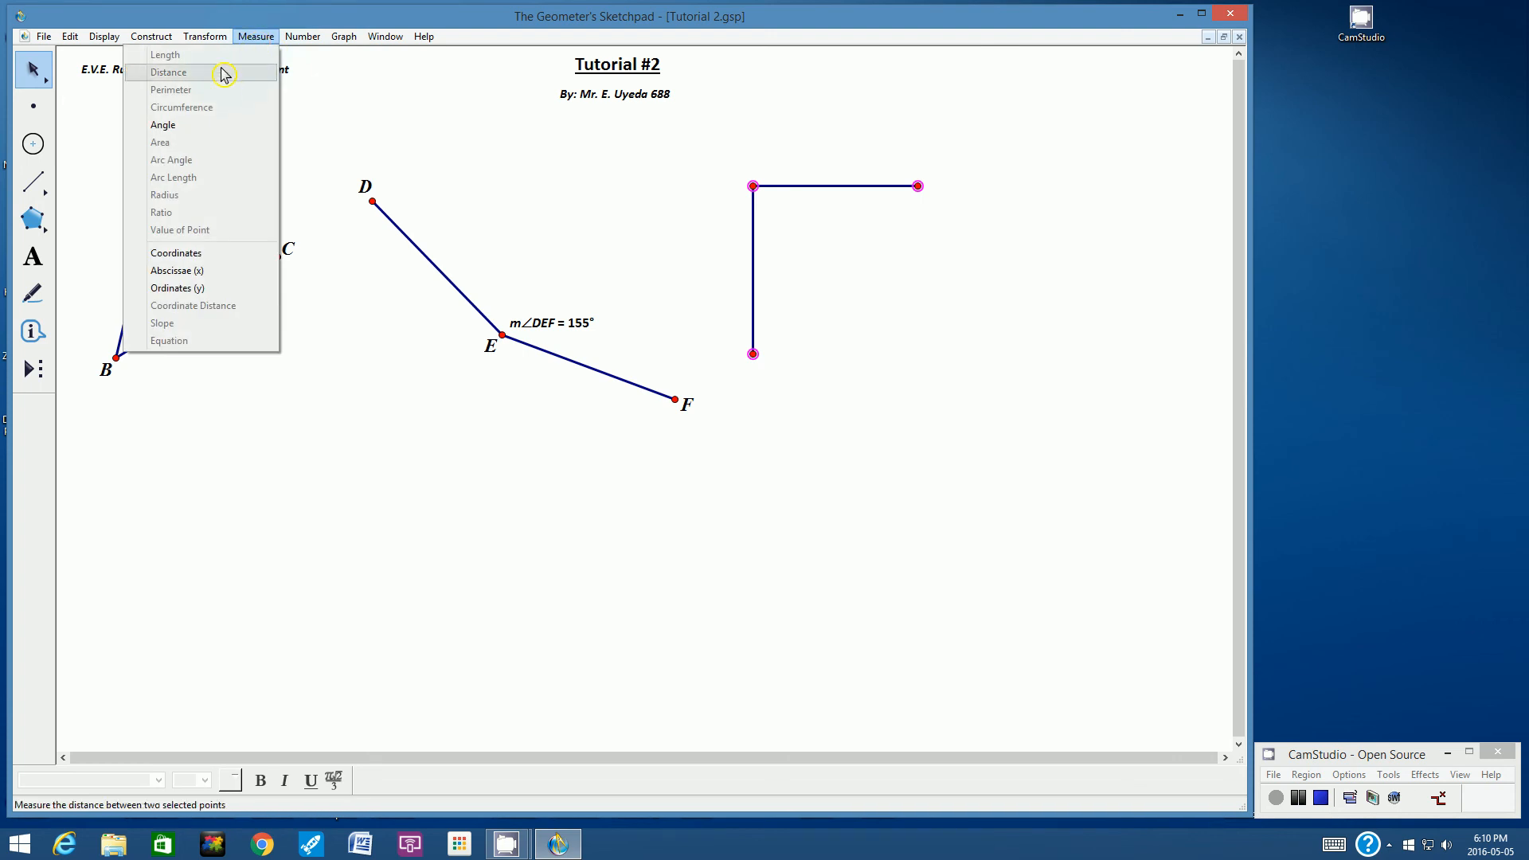
{"action": "left_click", "coordinate": [187, 127]}
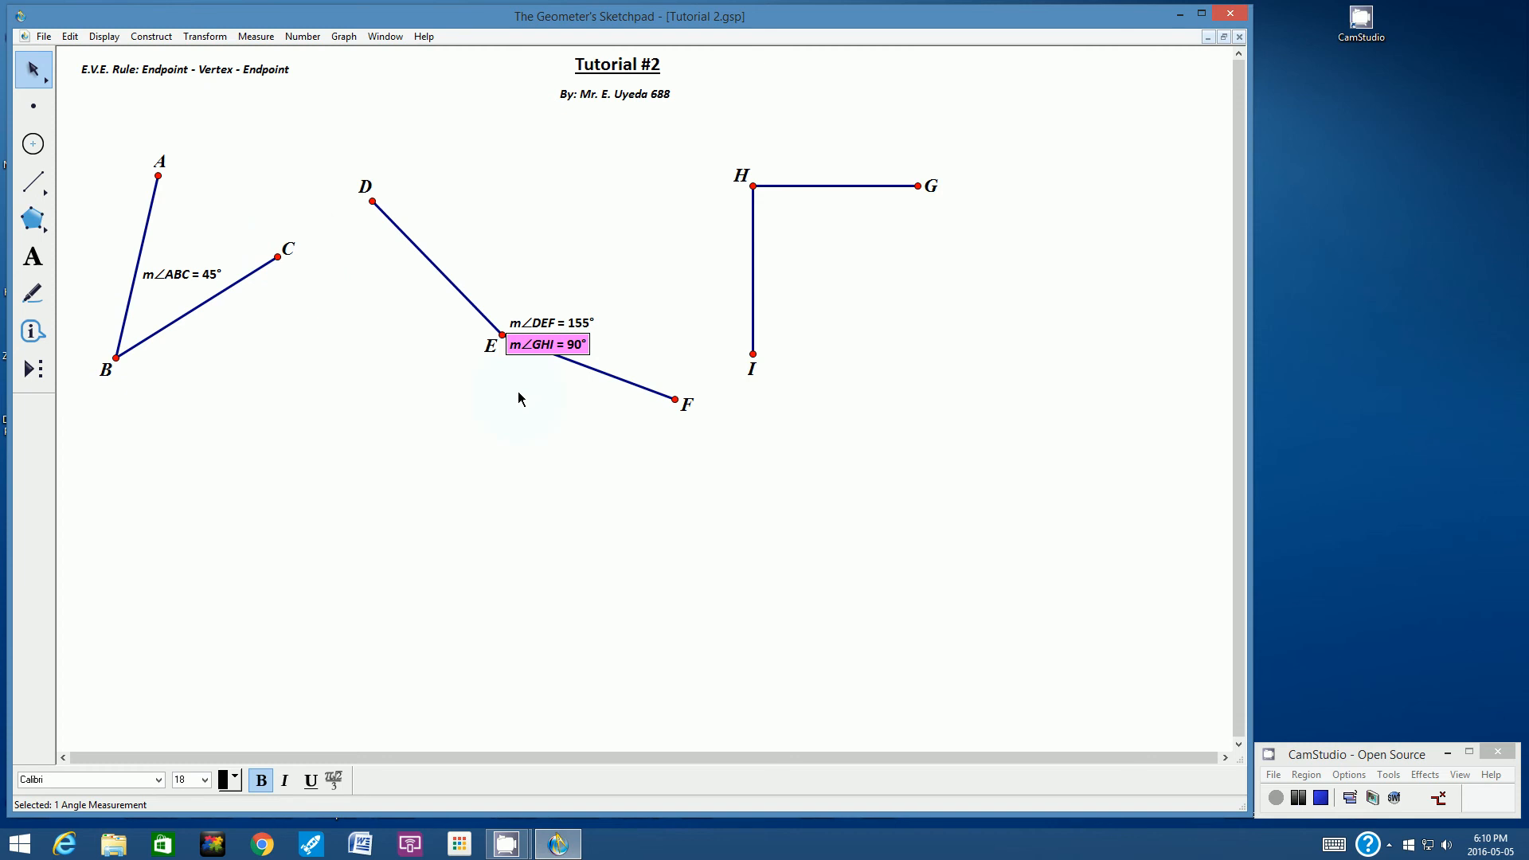
{"action": "left_click_drag", "start_coordinate": [549, 341], "coordinate": [801, 201]}
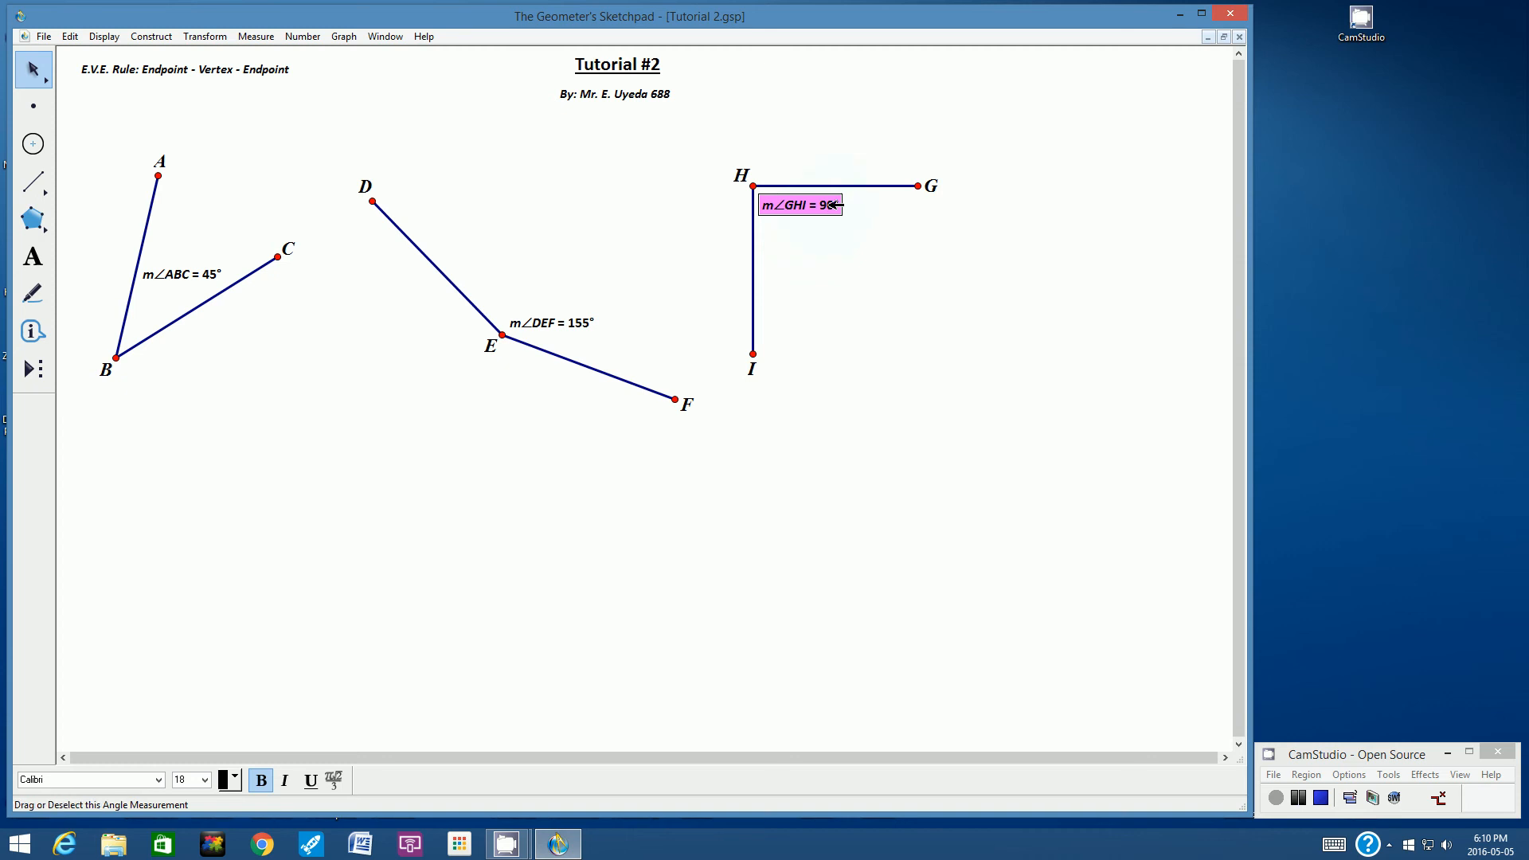
{"action": "left_click", "coordinate": [850, 270]}
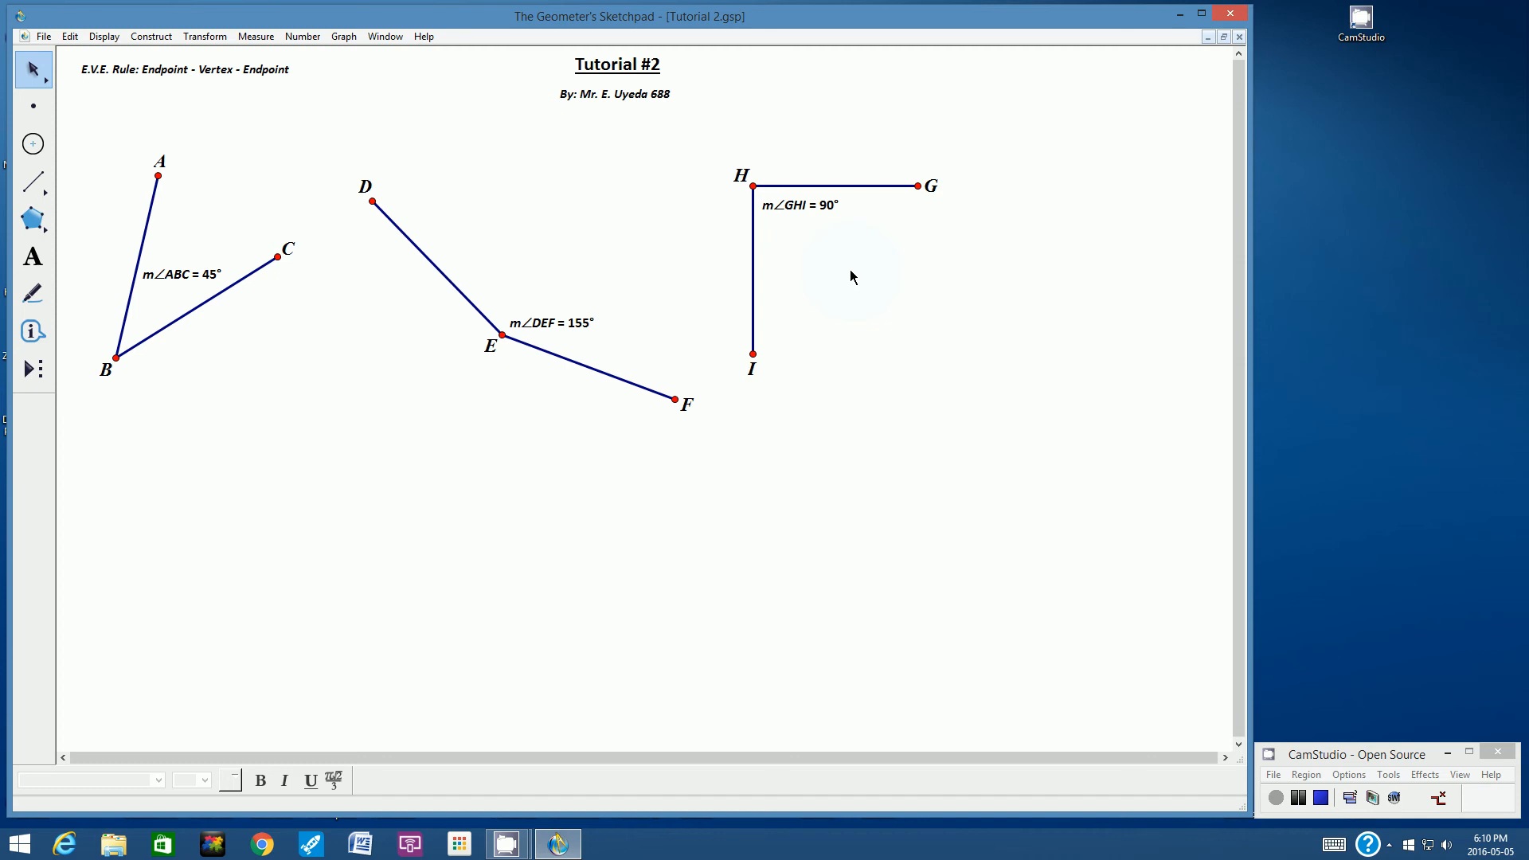
Draw a long diagonal segment to the right of the right angle for a straight angle
{"action": "left_click", "coordinate": [33, 184]}
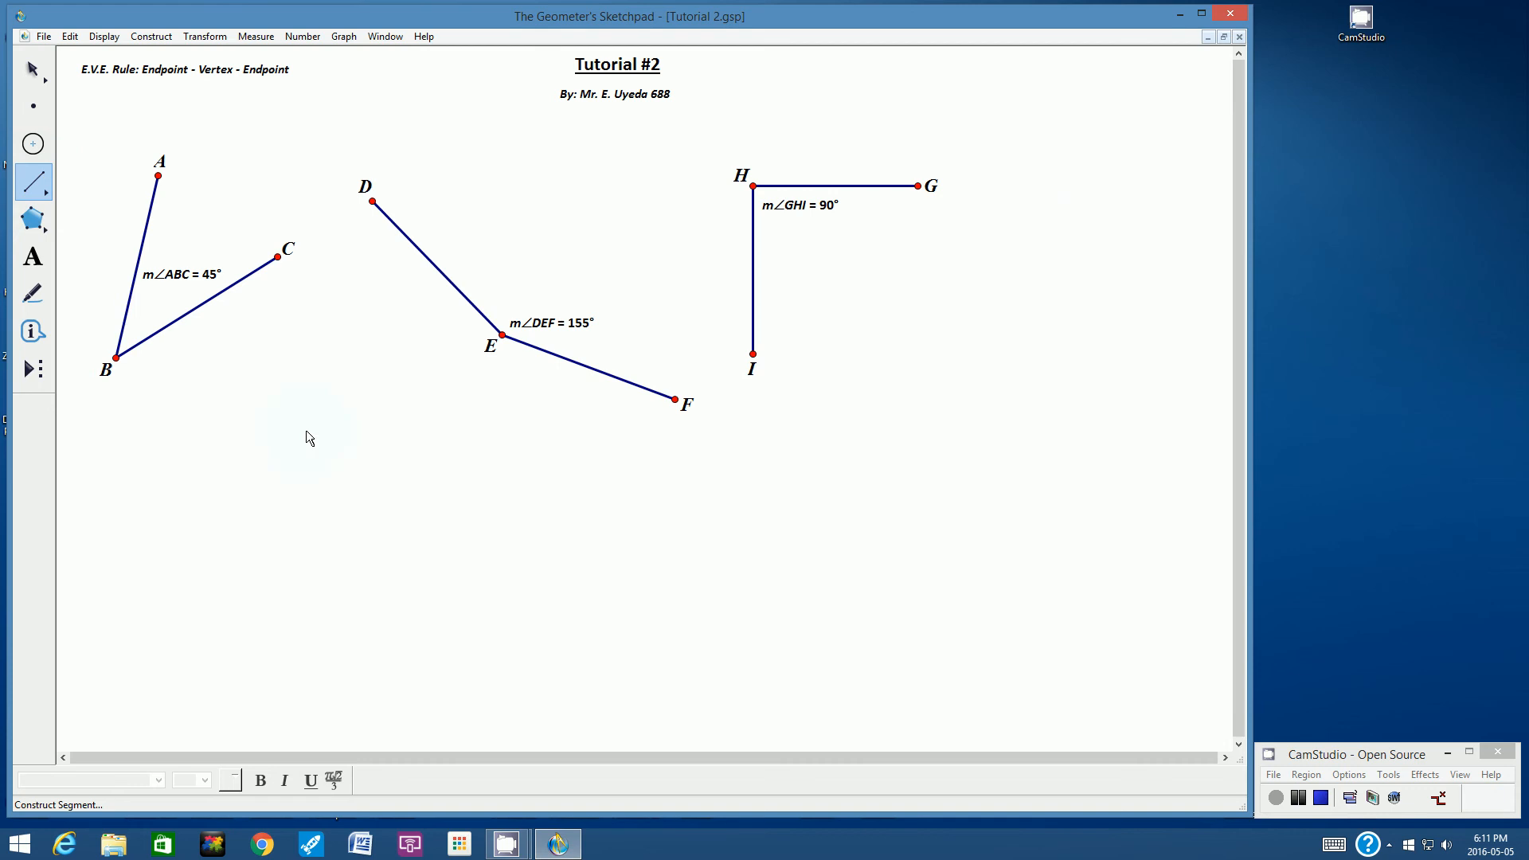
{"action": "left_click_drag", "start_coordinate": [1163, 160], "coordinate": [932, 453]}
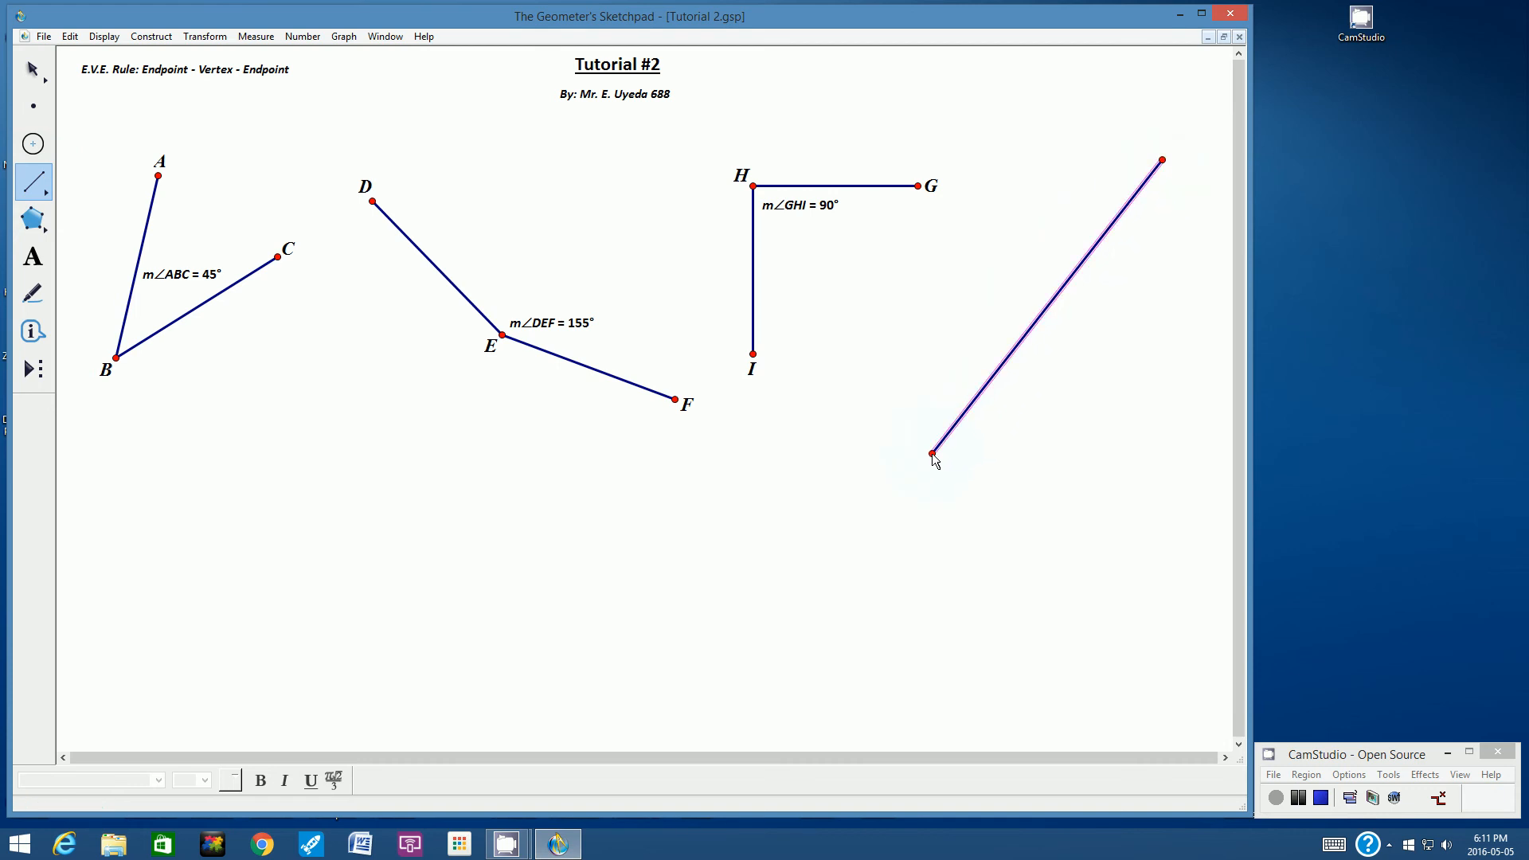
{"action": "left_click", "coordinate": [32, 69]}
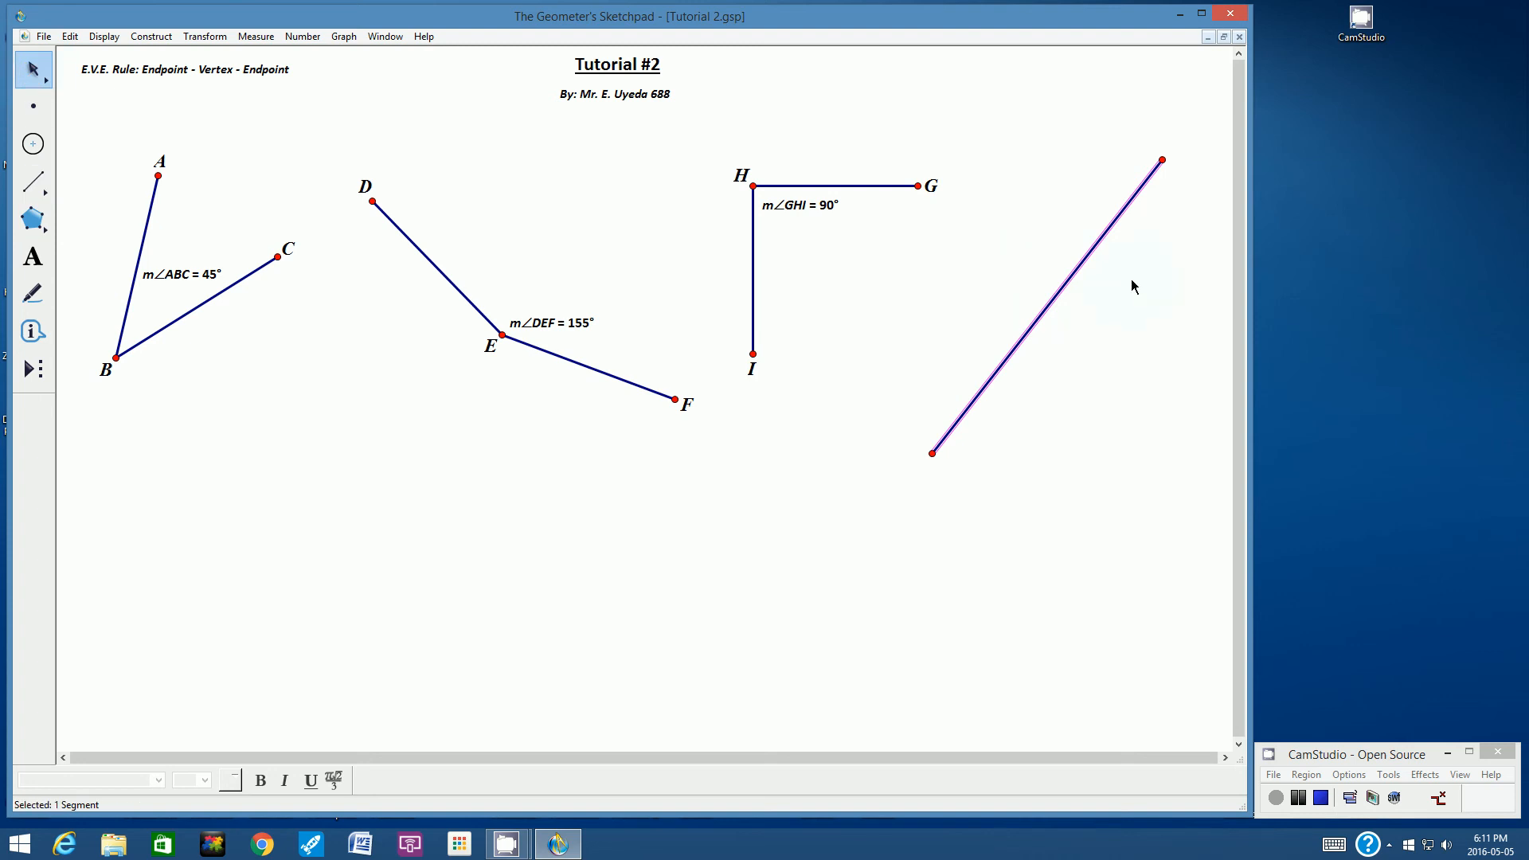
{"action": "left_click", "coordinate": [1104, 342]}
Place a point near the middle of the diagonal segment as the straight angle's vertex
{"action": "left_click", "coordinate": [33, 109]}
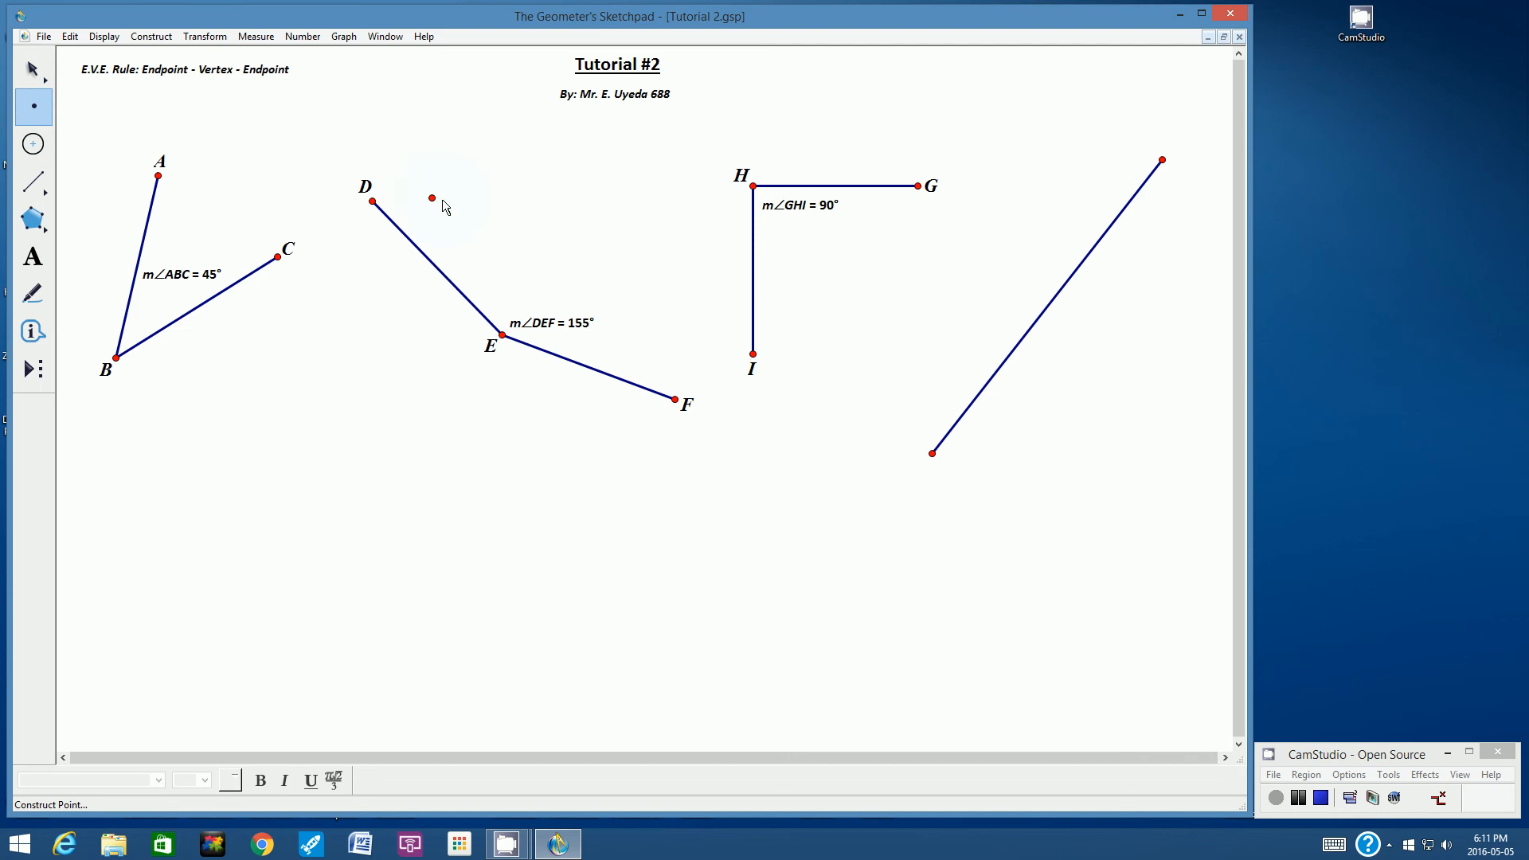
{"action": "left_click", "coordinate": [632, 232]}
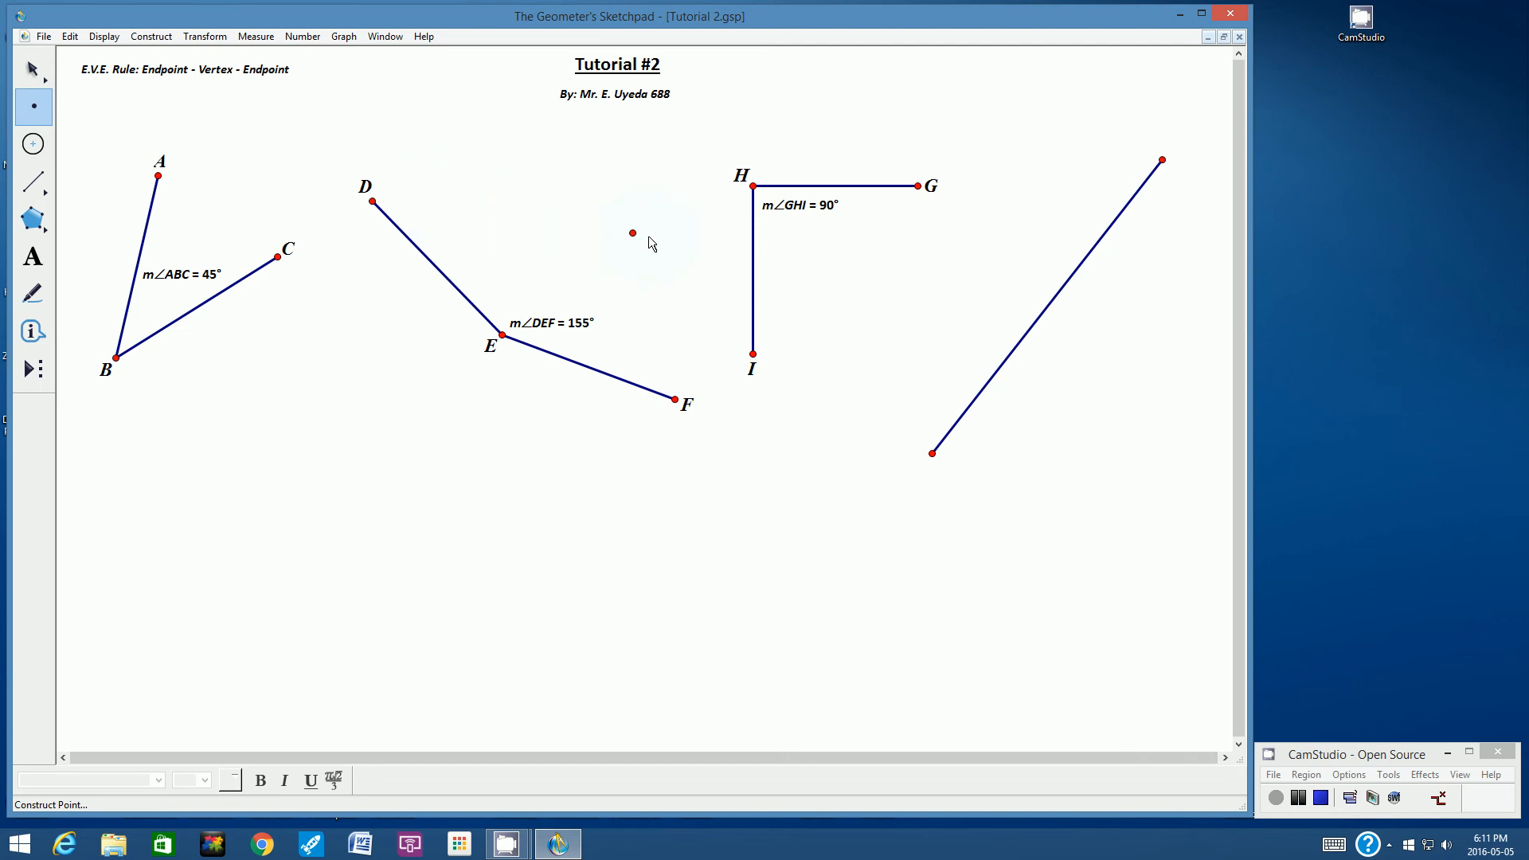
{"action": "left_click", "coordinate": [1053, 300]}
{"action": "left_click", "coordinate": [45, 76]}
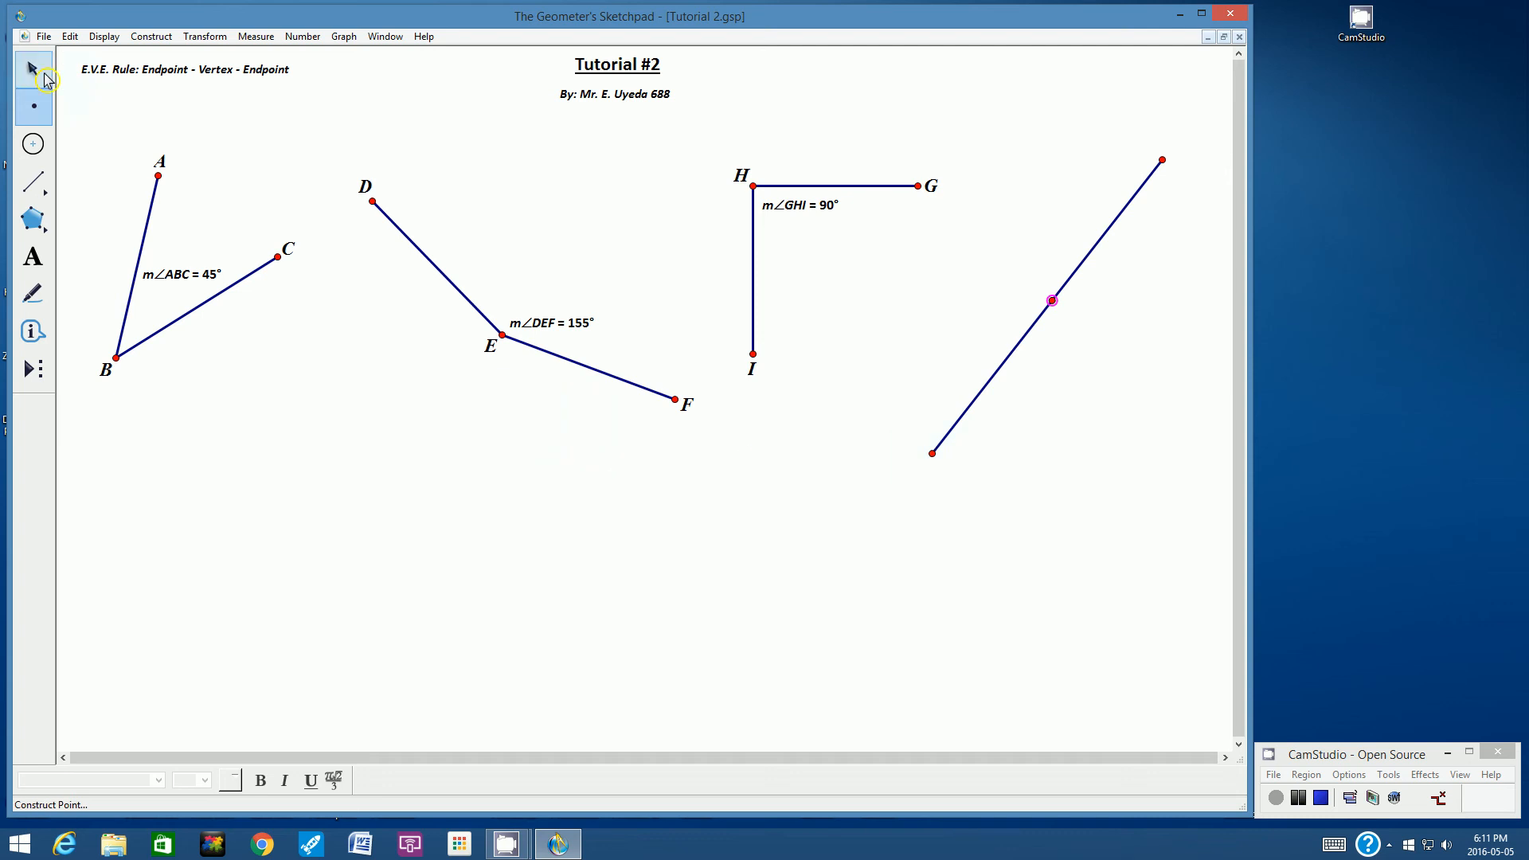
{"action": "left_click", "coordinate": [50, 78]}
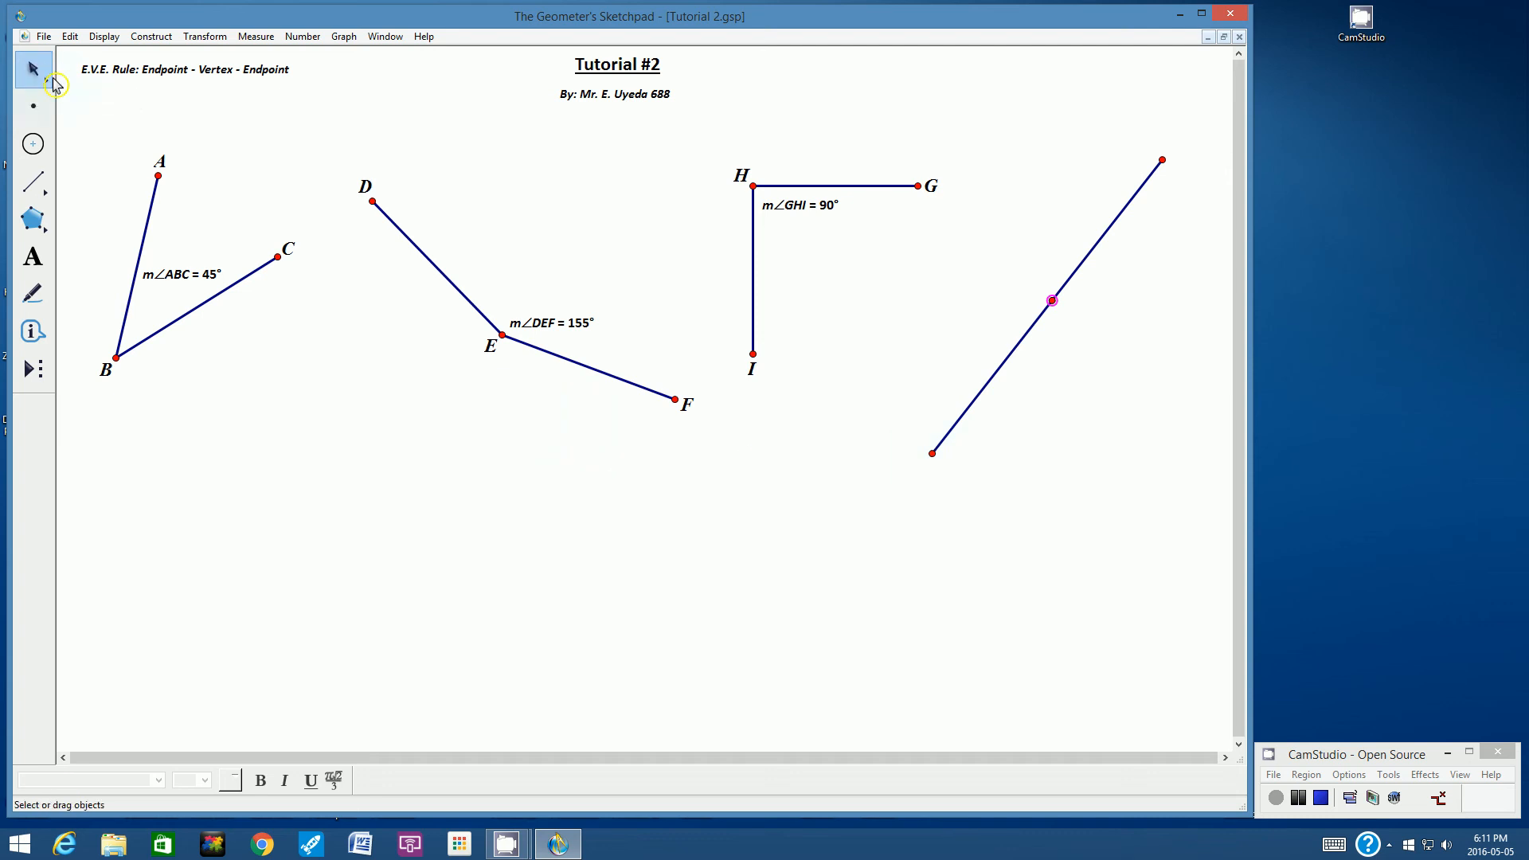
Measure the straight angle by selecting endpoint, vertex, endpoint, and place the measurement beside vertex K
{"action": "left_click", "coordinate": [906, 259]}
{"action": "left_click", "coordinate": [1162, 160]}
{"action": "left_click", "coordinate": [933, 454]}
{"action": "left_click", "coordinate": [262, 42]}
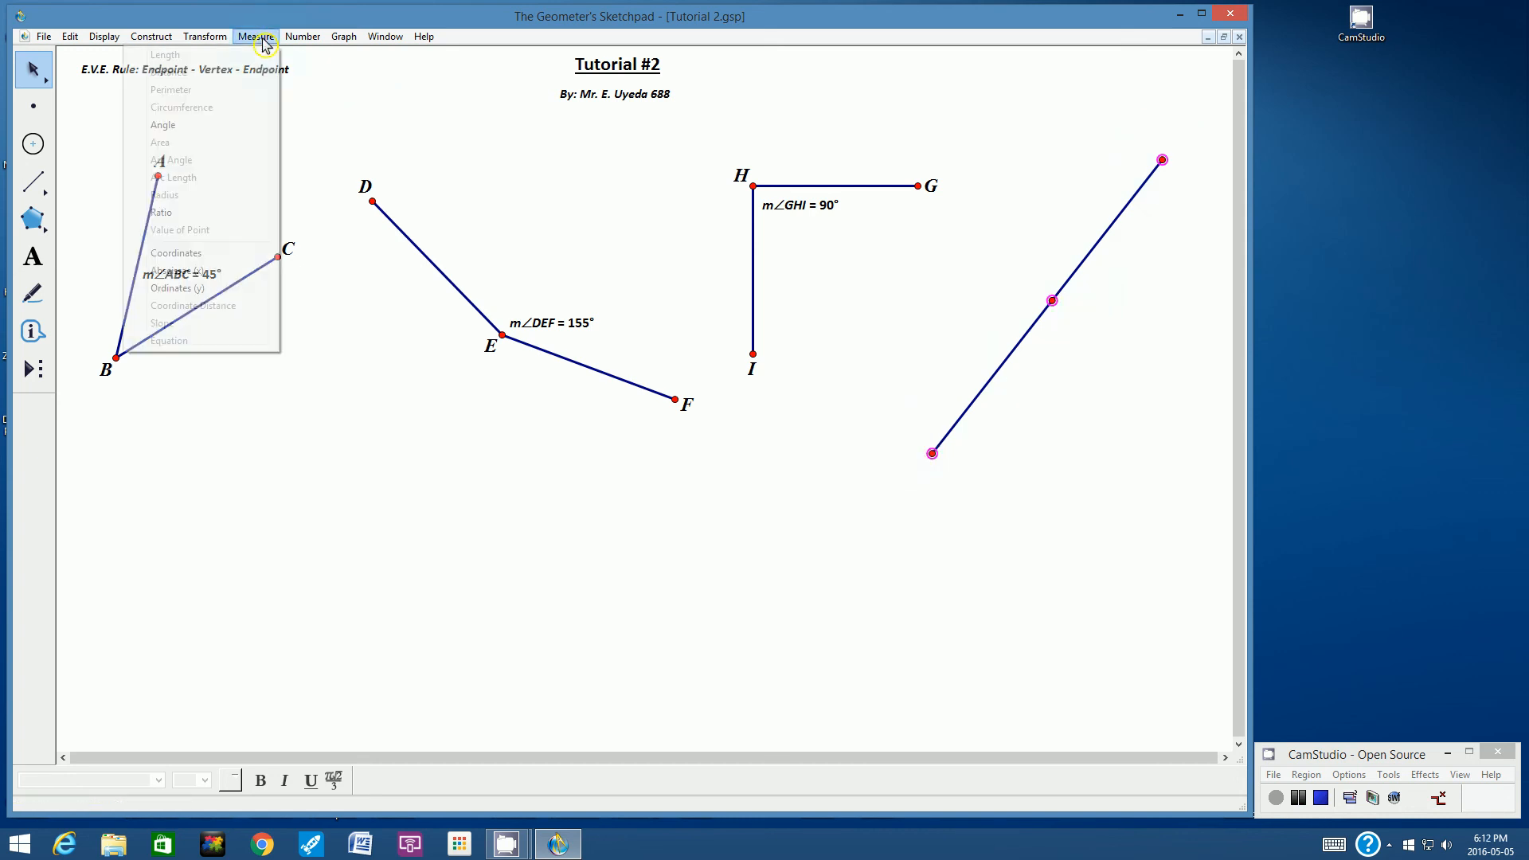
{"action": "left_click", "coordinate": [173, 129]}
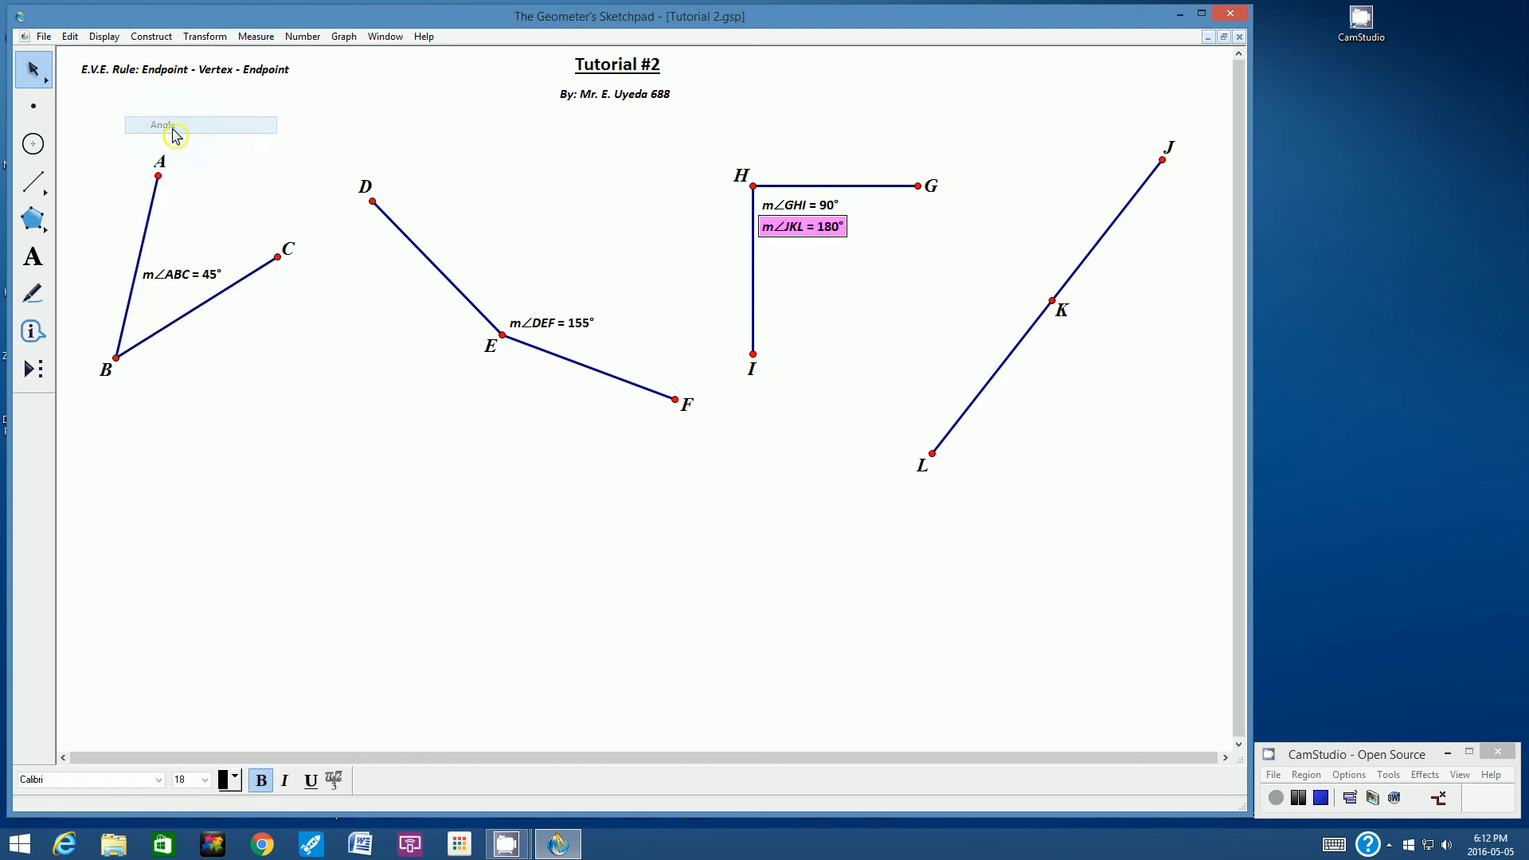
{"action": "left_click_drag", "start_coordinate": [835, 236], "coordinate": [1125, 340]}
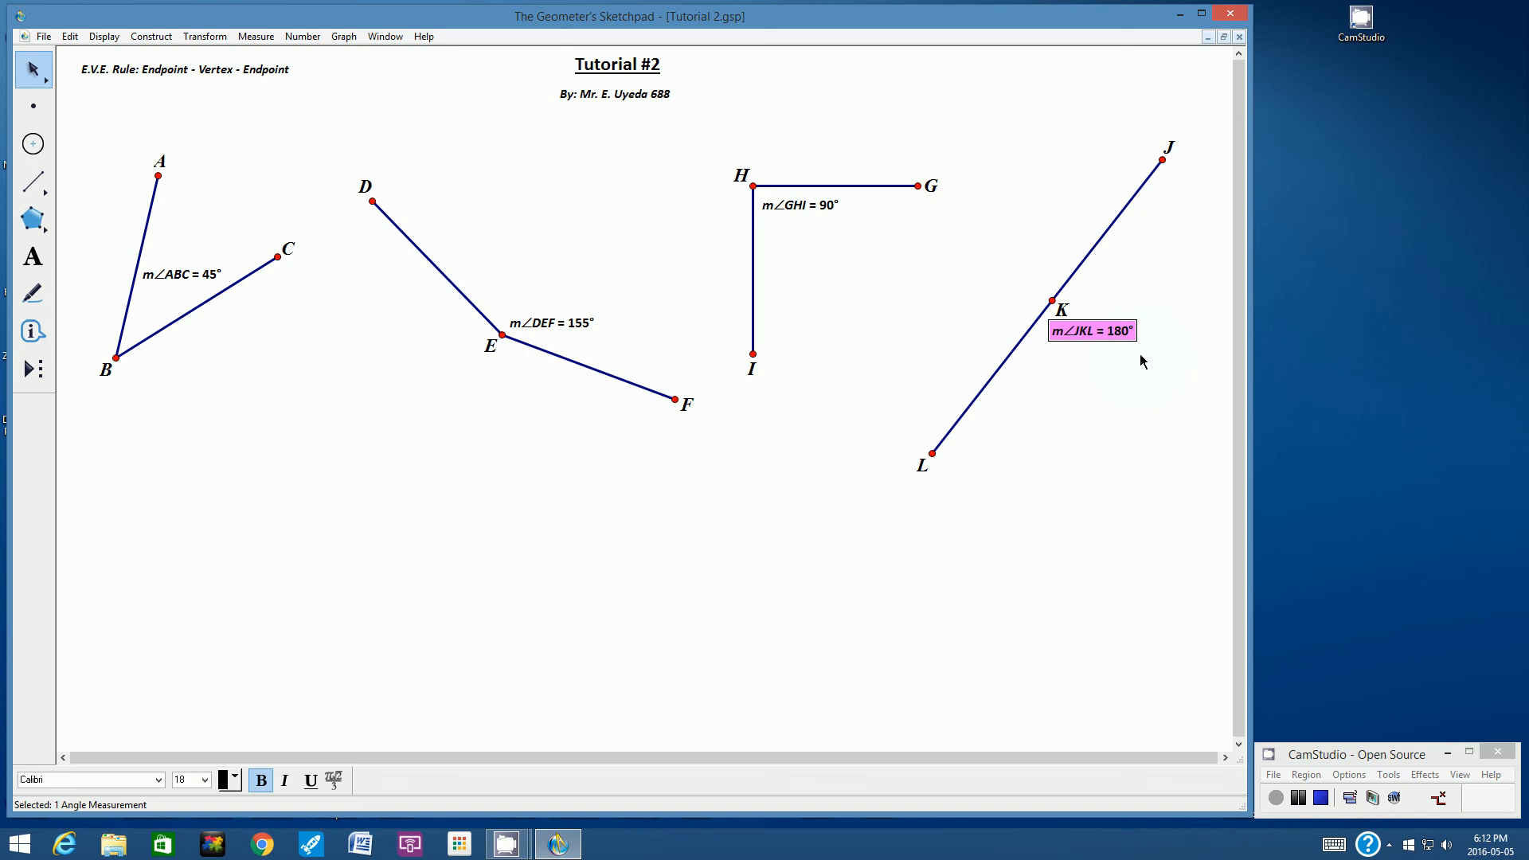
{"action": "left_click", "coordinate": [1104, 385]}
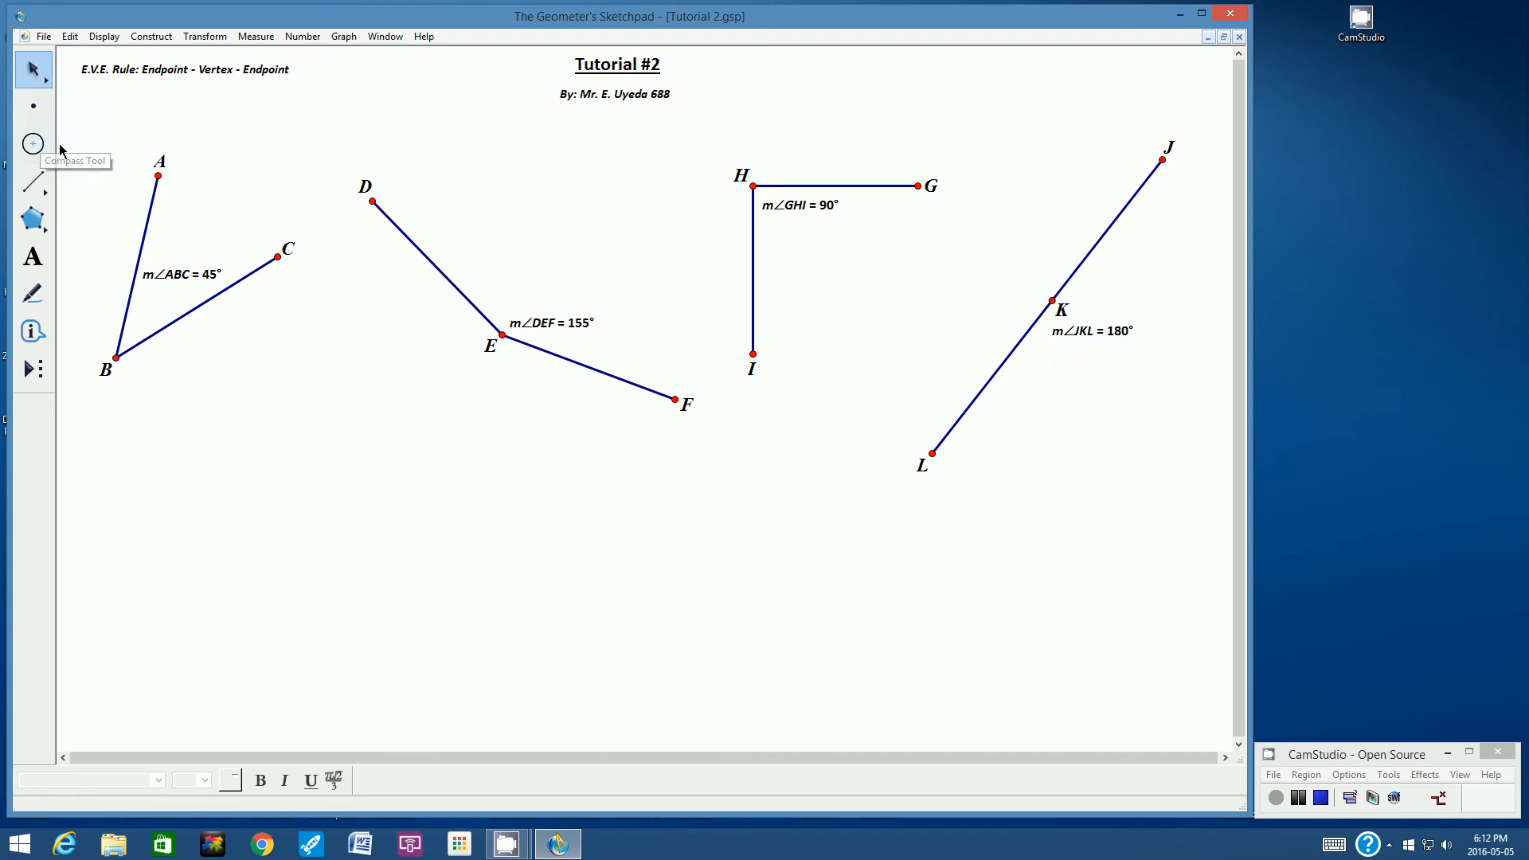
Select all of angle ABC, including its points, segments and measurement, and colour it orange
{"action": "left_click", "coordinate": [145, 233]}
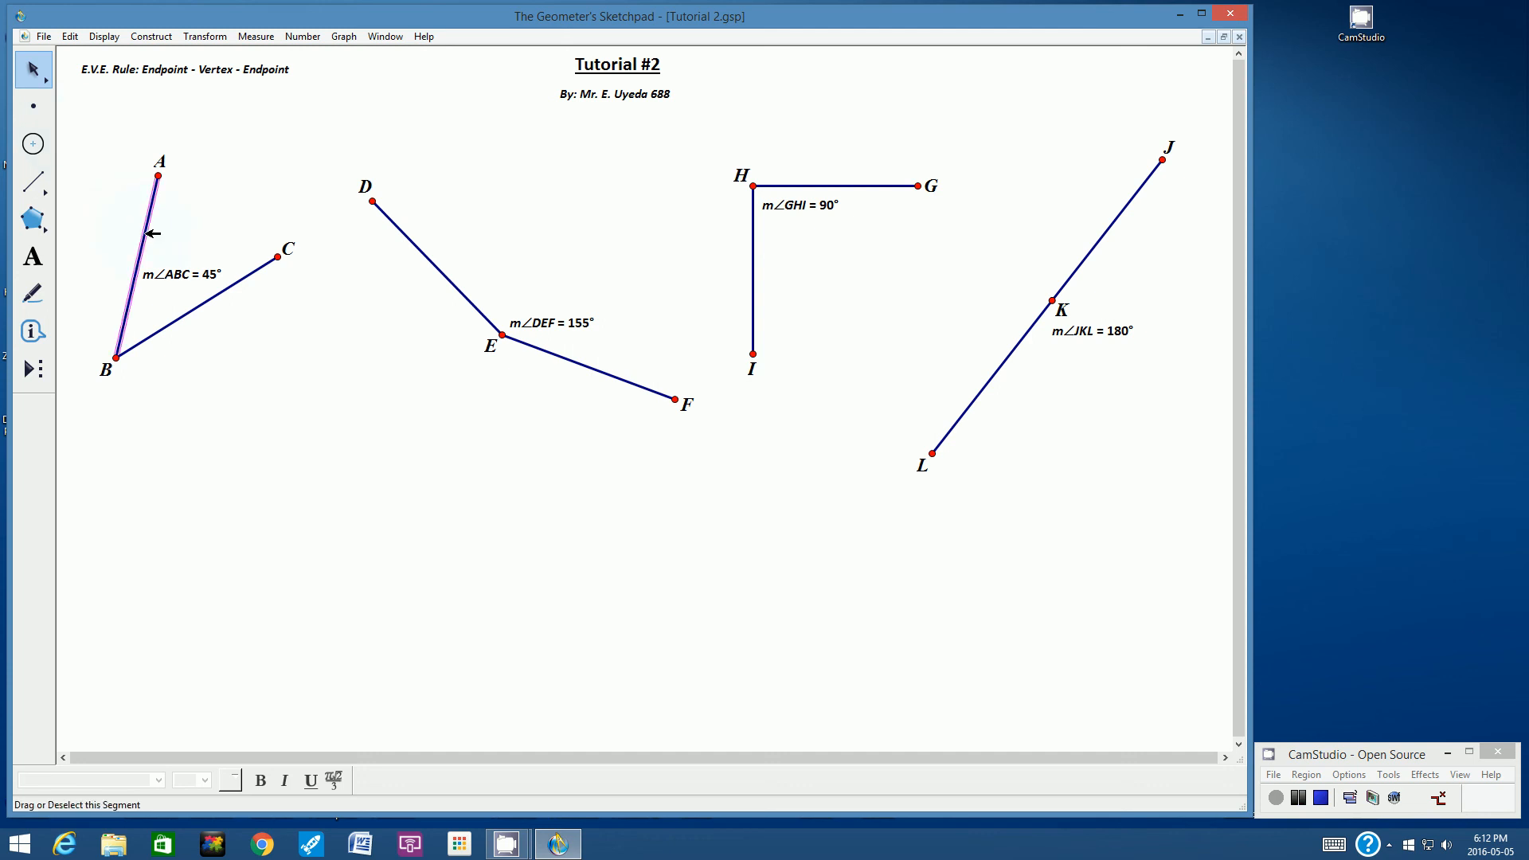
{"action": "left_click", "coordinate": [215, 299]}
{"action": "left_click", "coordinate": [216, 299]}
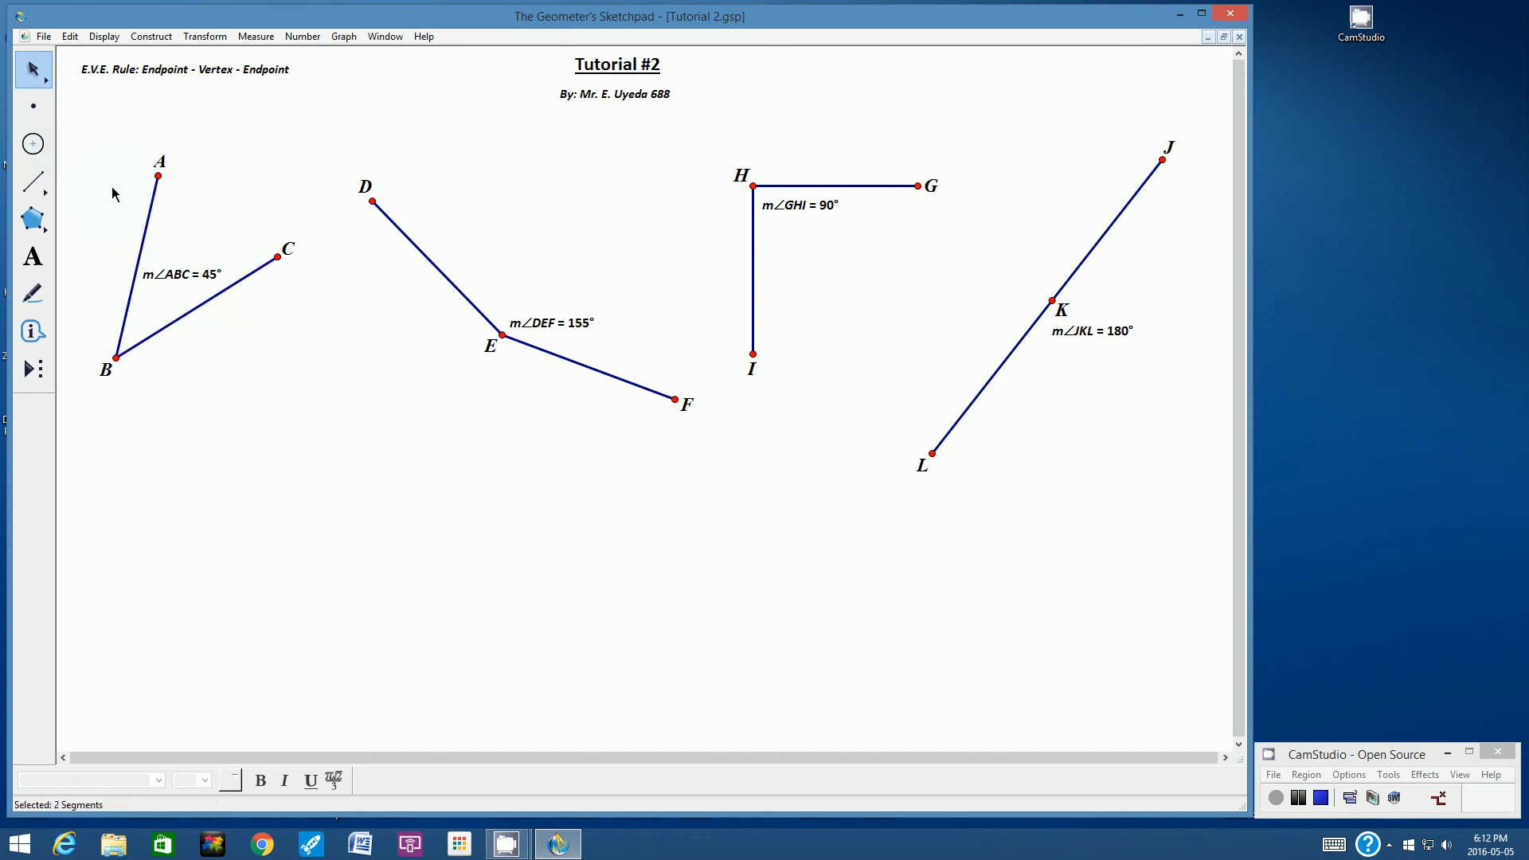
{"action": "left_click_drag", "start_coordinate": [70, 141], "coordinate": [311, 413]}
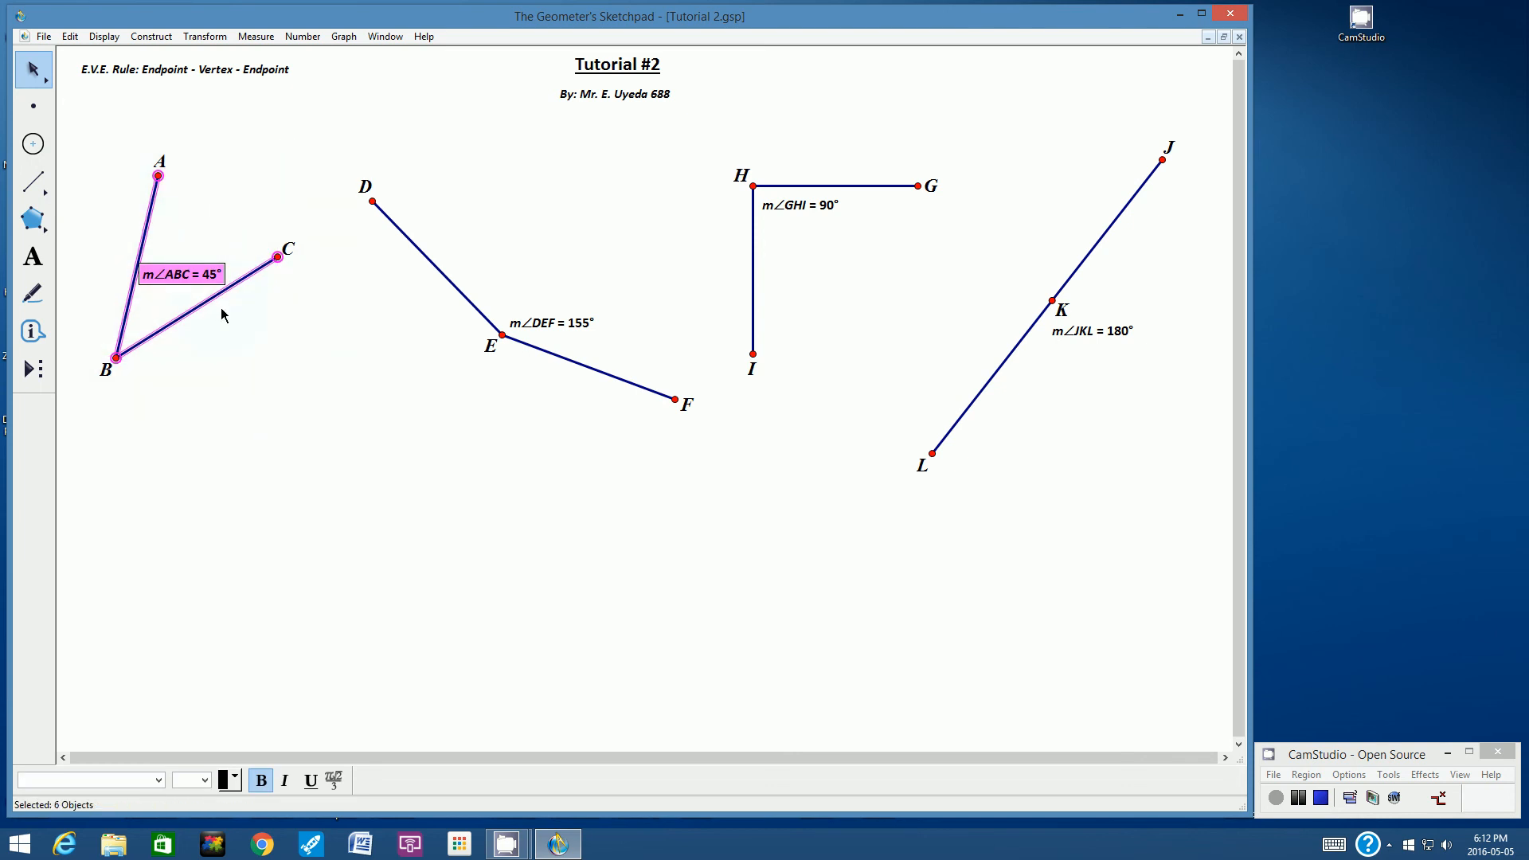
{"action": "left_click", "coordinate": [101, 40]}
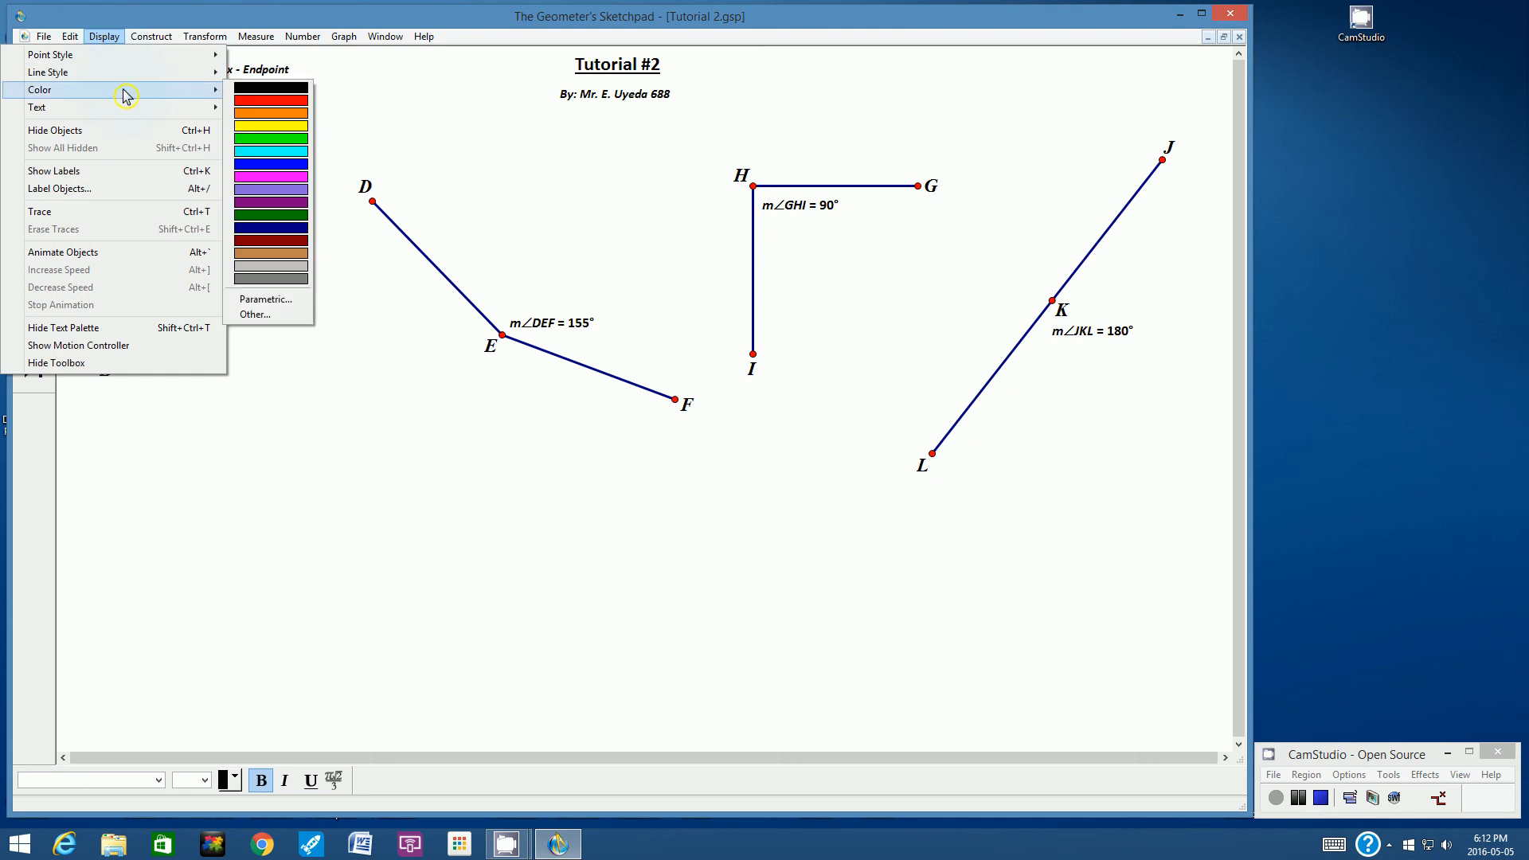
{"action": "left_click", "coordinate": [268, 115]}
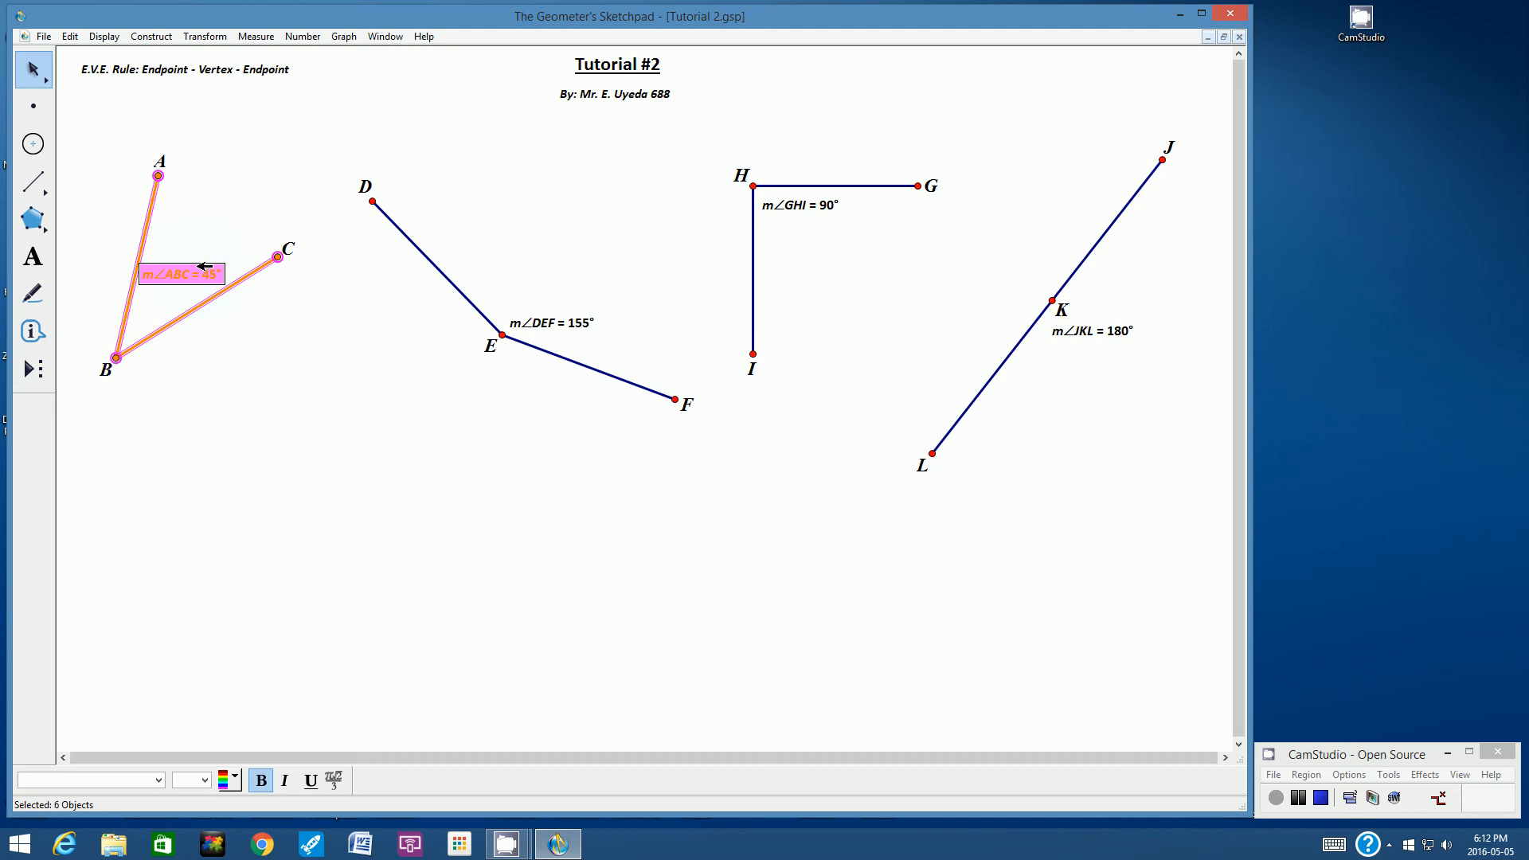
{"action": "left_click", "coordinate": [100, 38]}
{"action": "mouse_move", "coordinate": [140, 76]}
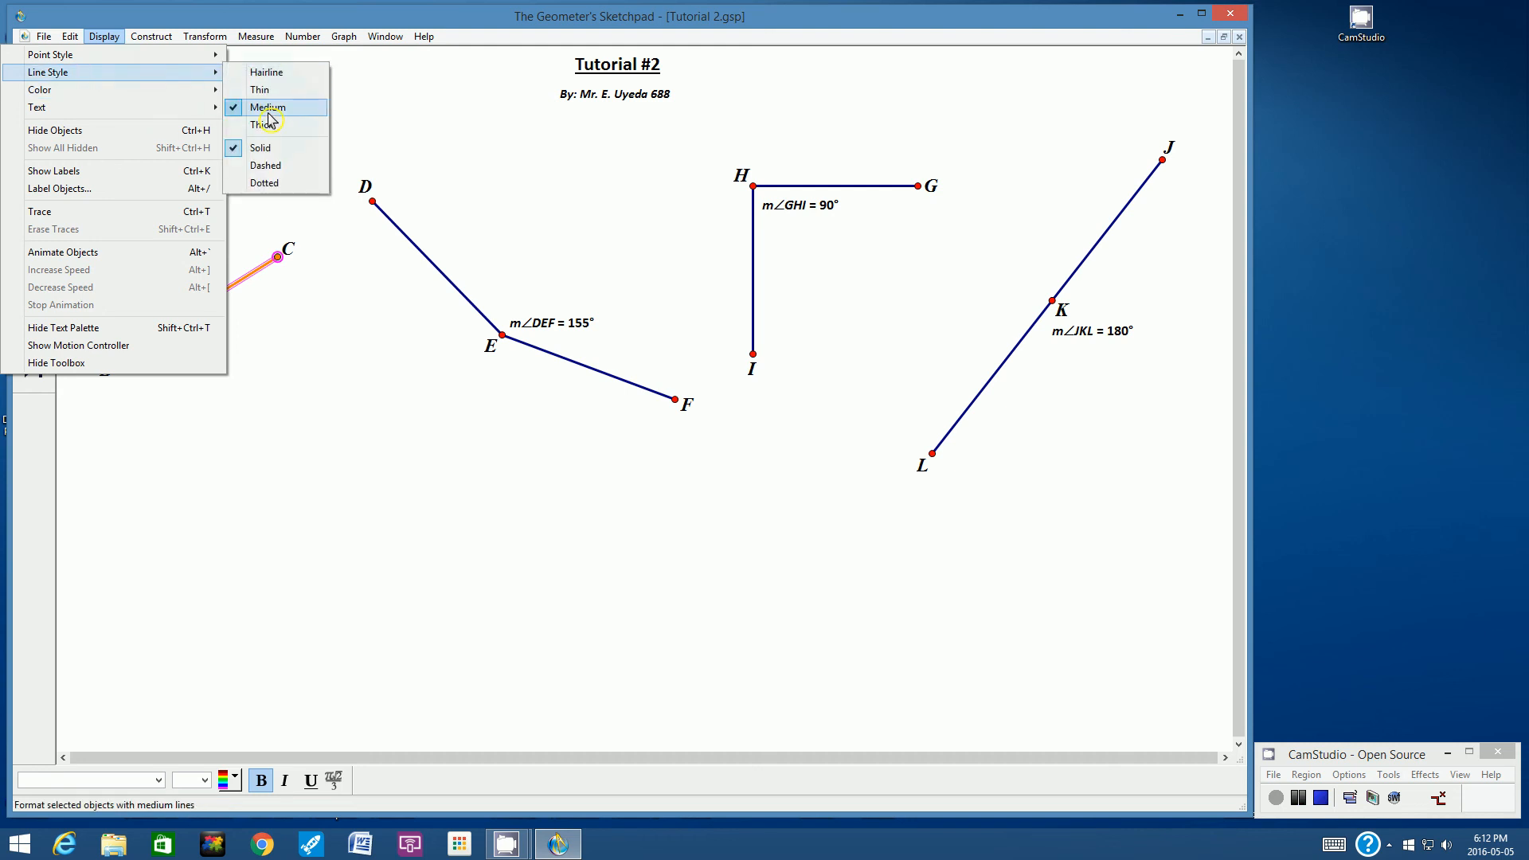
{"action": "mouse_move", "coordinate": [82, 89]}
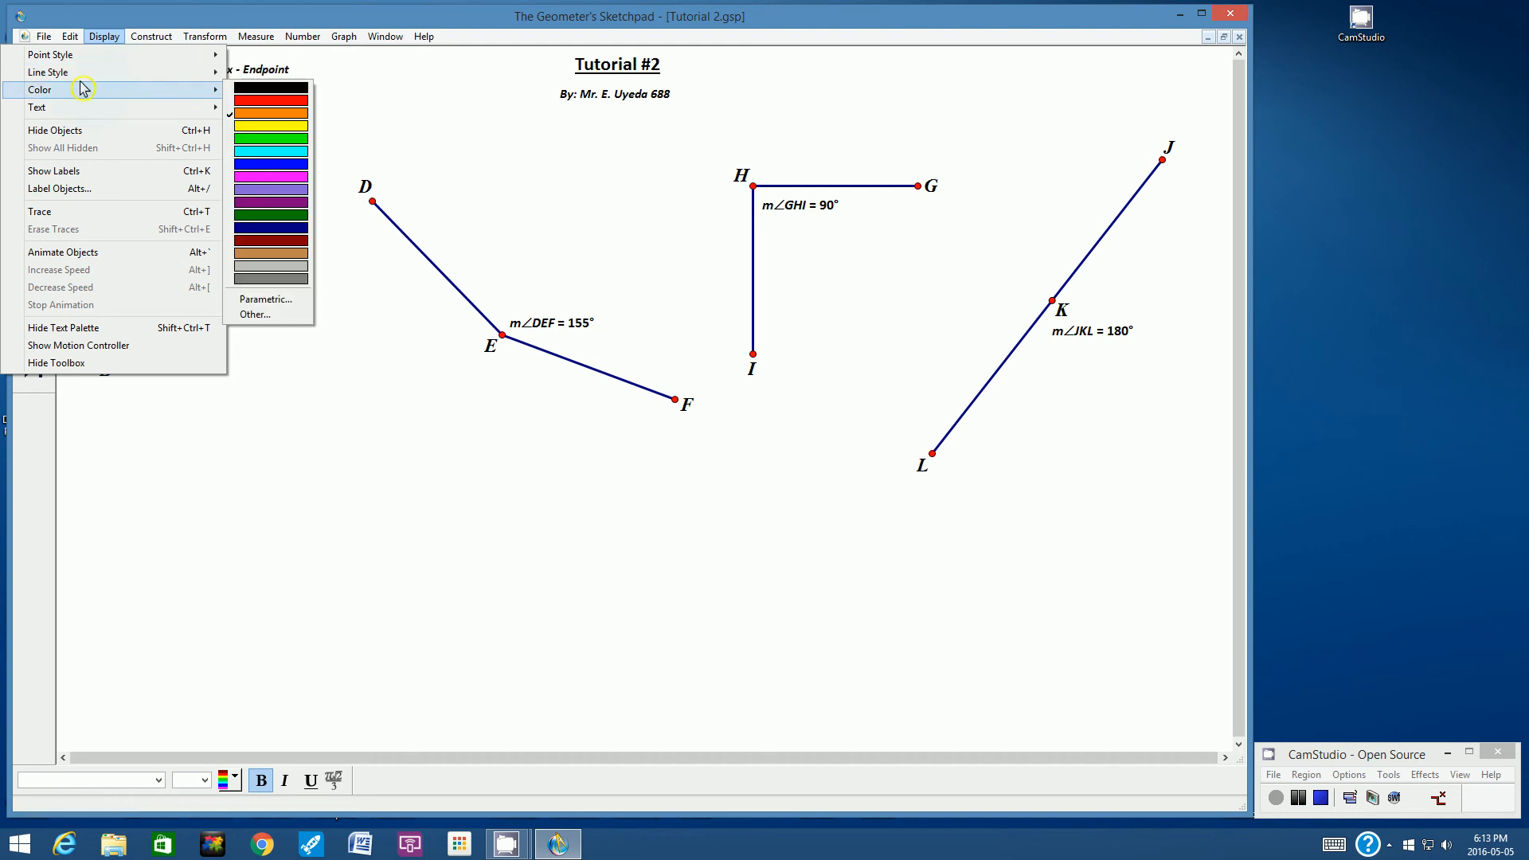
{"action": "left_click", "coordinate": [494, 135]}
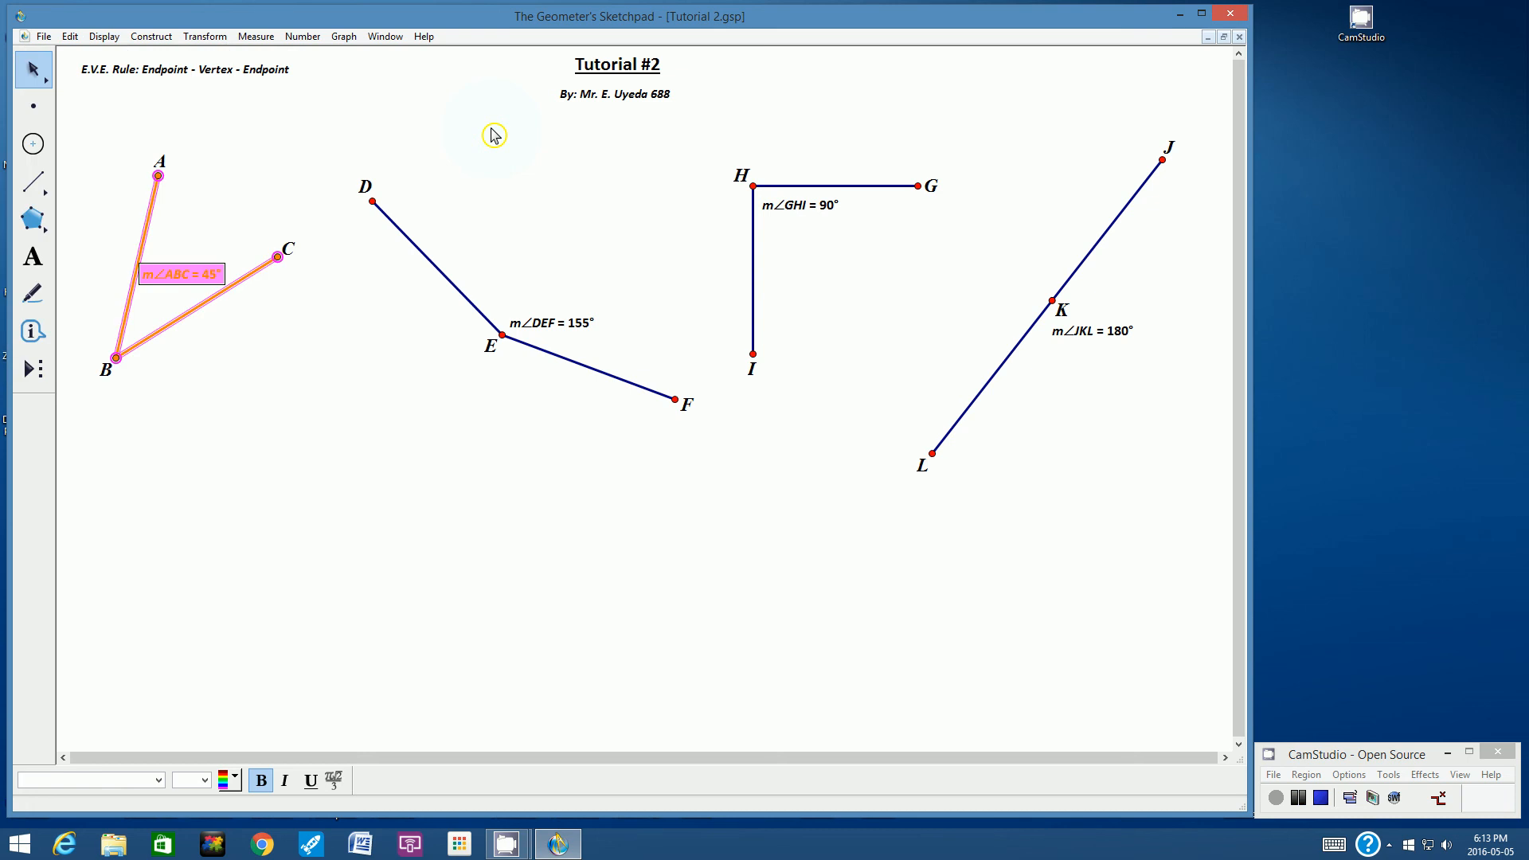
{"action": "left_click", "coordinate": [292, 368]}
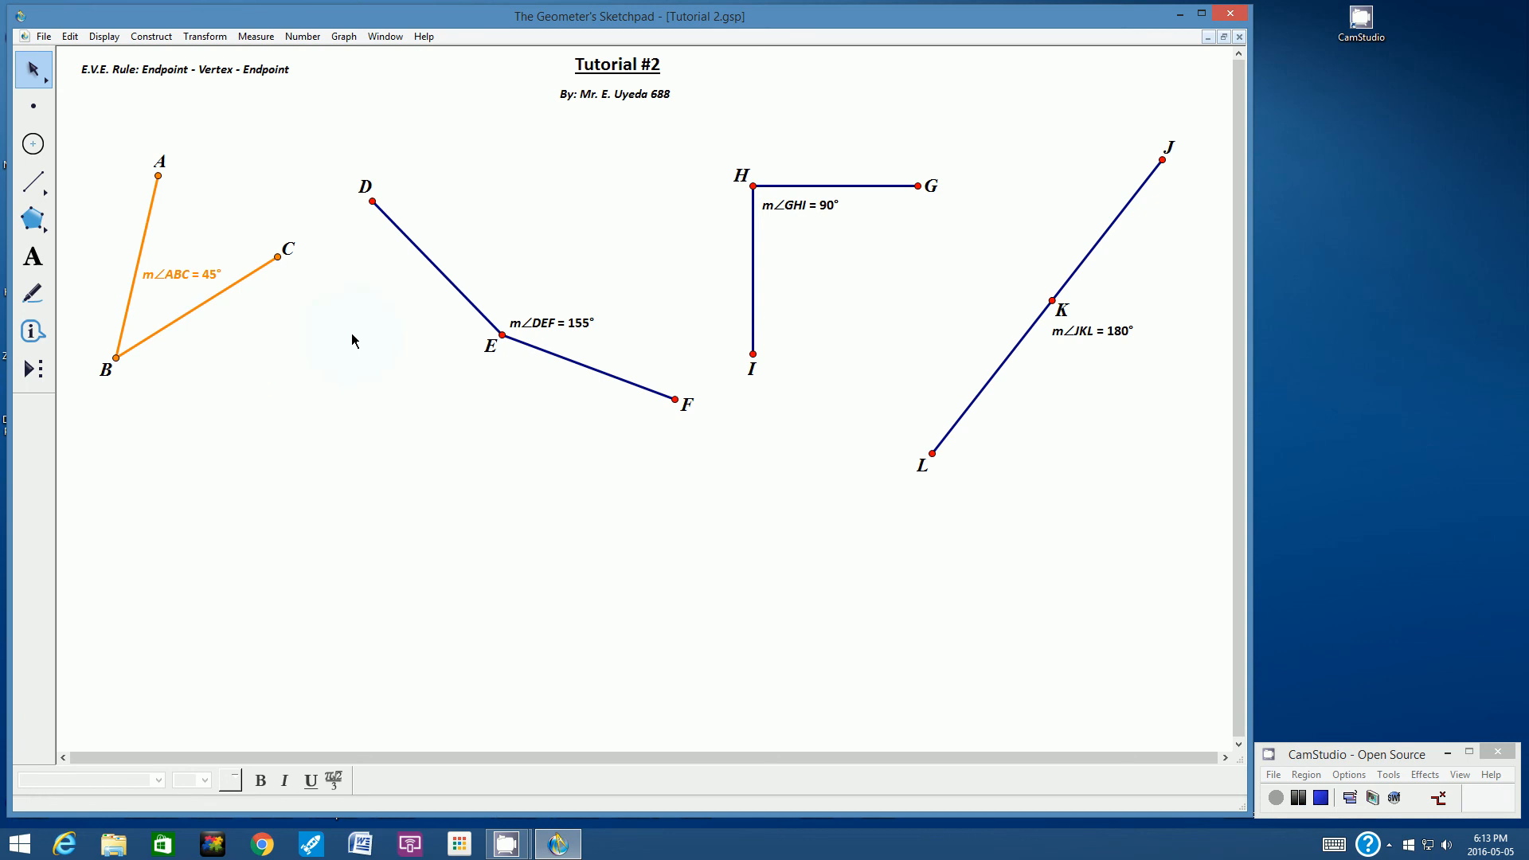
Select all of angle DEF with its measurement, shift it slightly up and to the left, and colour it dark green
{"action": "left_click_drag", "start_coordinate": [347, 156], "coordinate": [701, 507]}
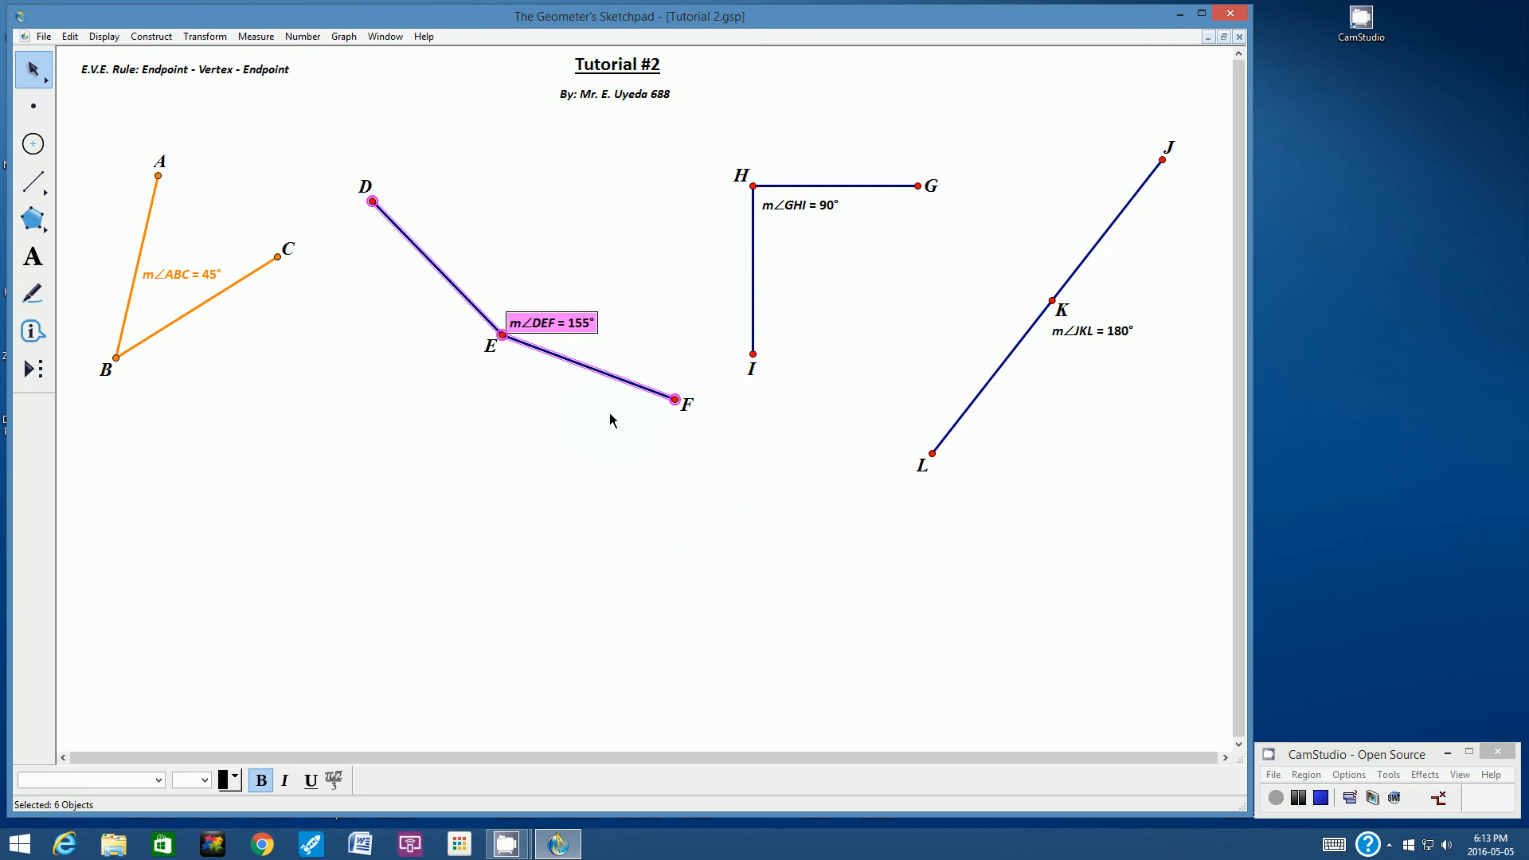
{"action": "mouse_move", "coordinate": [584, 371]}
{"action": "left_mouse_down"}
{"action": "mouse_move", "coordinate": [554, 488]}
{"action": "mouse_move", "coordinate": [603, 373]}
{"action": "mouse_move", "coordinate": [588, 307]}
{"action": "mouse_move", "coordinate": [577, 418]}
{"action": "mouse_move", "coordinate": [586, 310]}
{"action": "mouse_move", "coordinate": [578, 351]}
{"action": "left_mouse_up"}
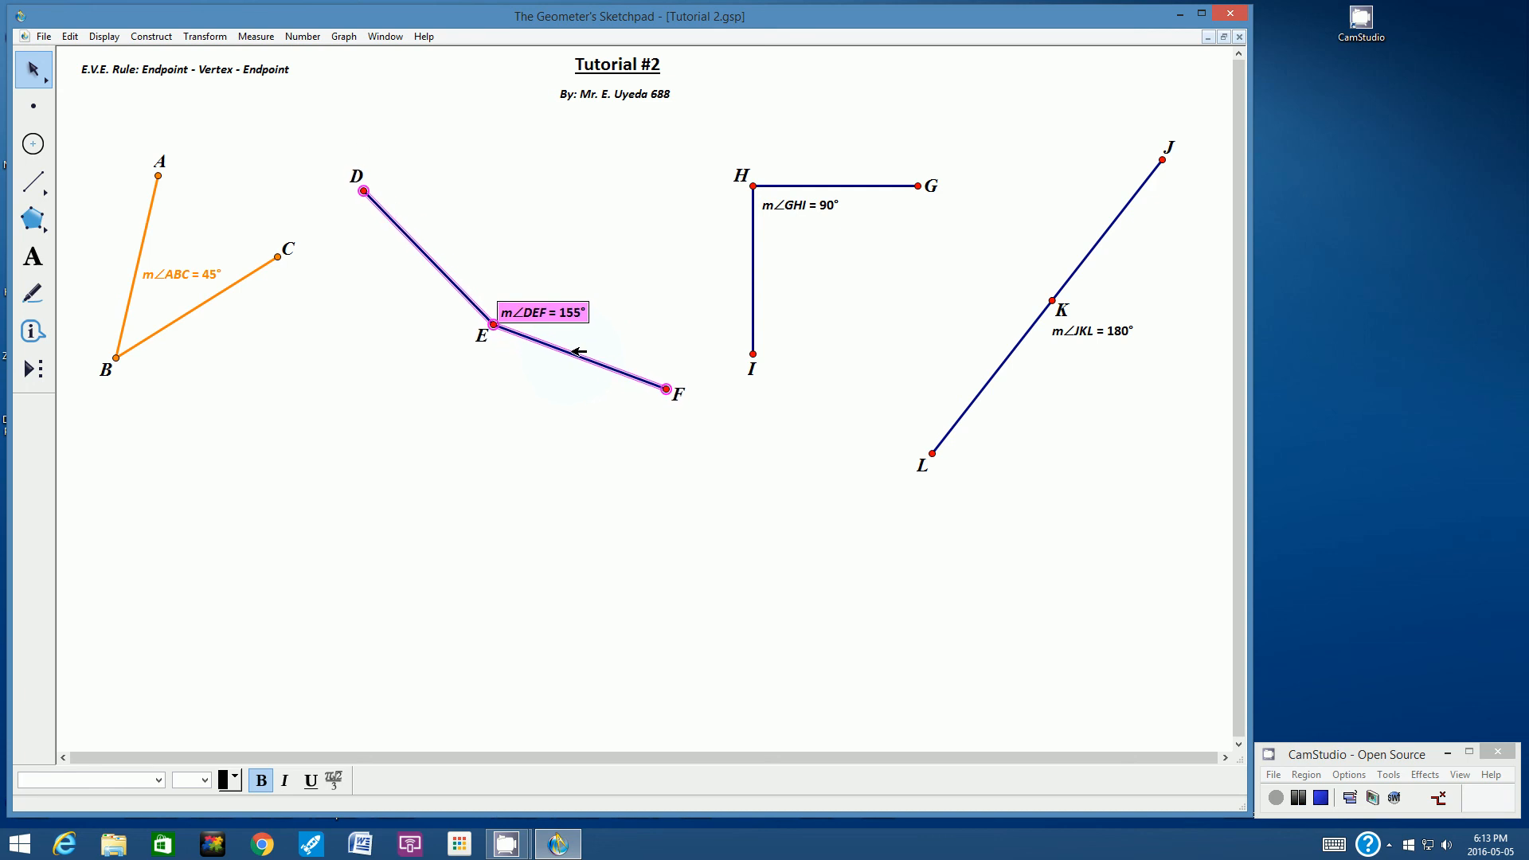
{"action": "left_click", "coordinate": [99, 38]}
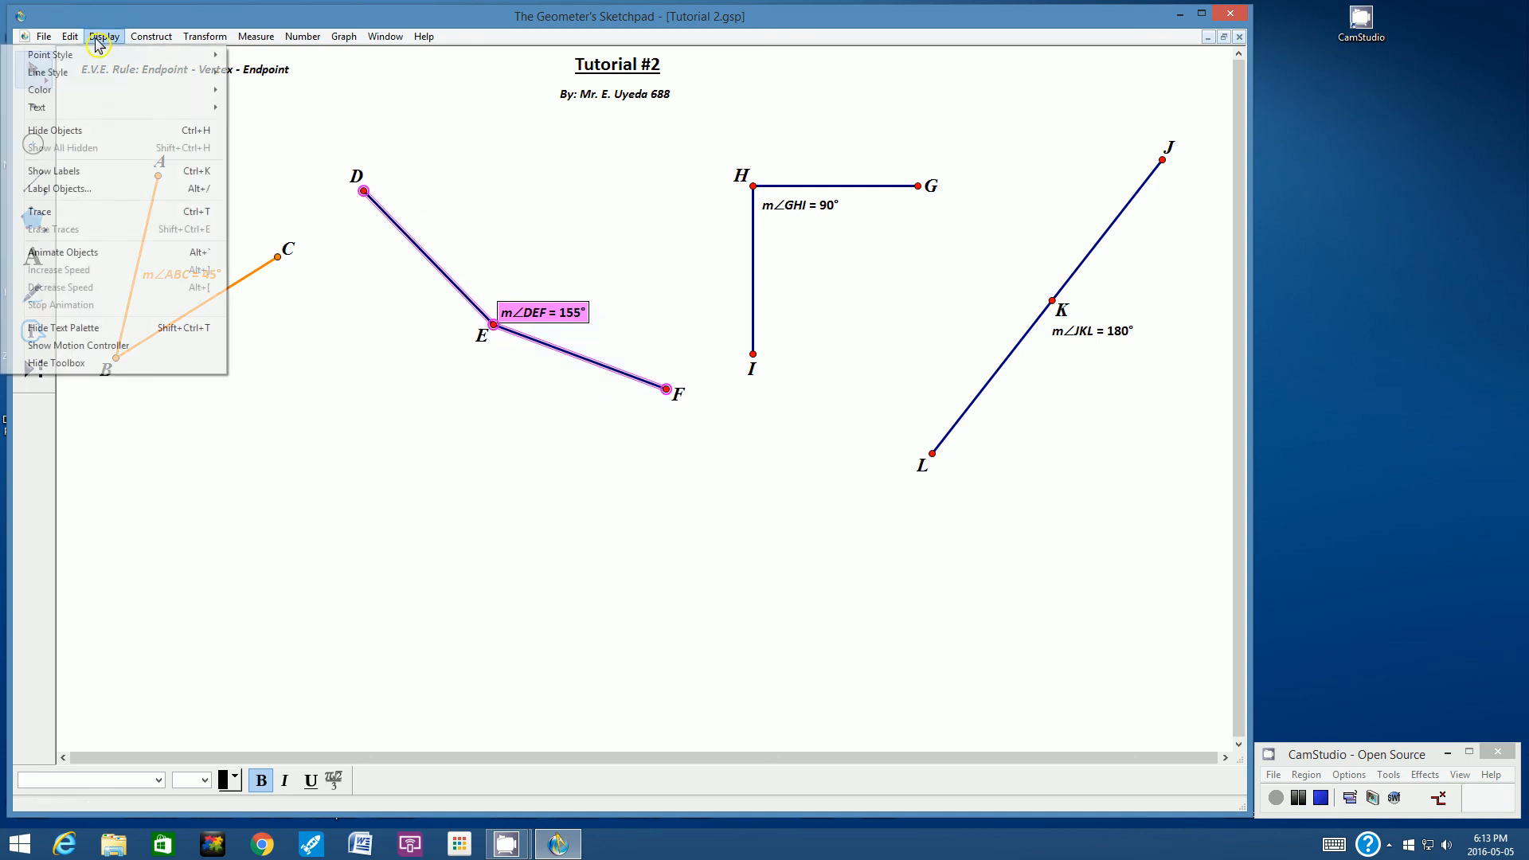
{"action": "mouse_move", "coordinate": [128, 90]}
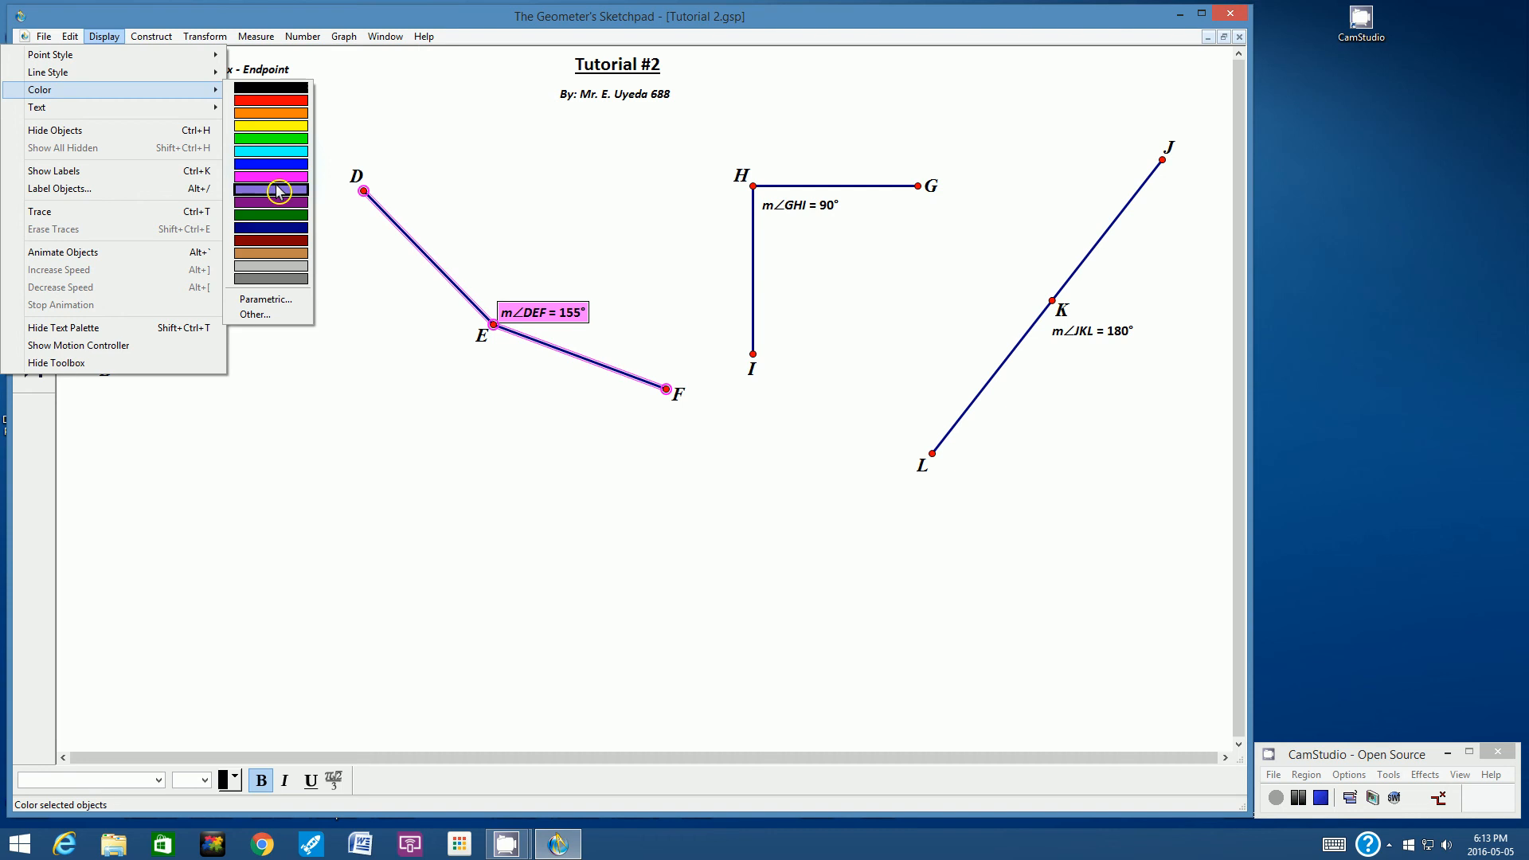
{"action": "left_click", "coordinate": [272, 214]}
{"action": "left_click", "coordinate": [484, 480]}
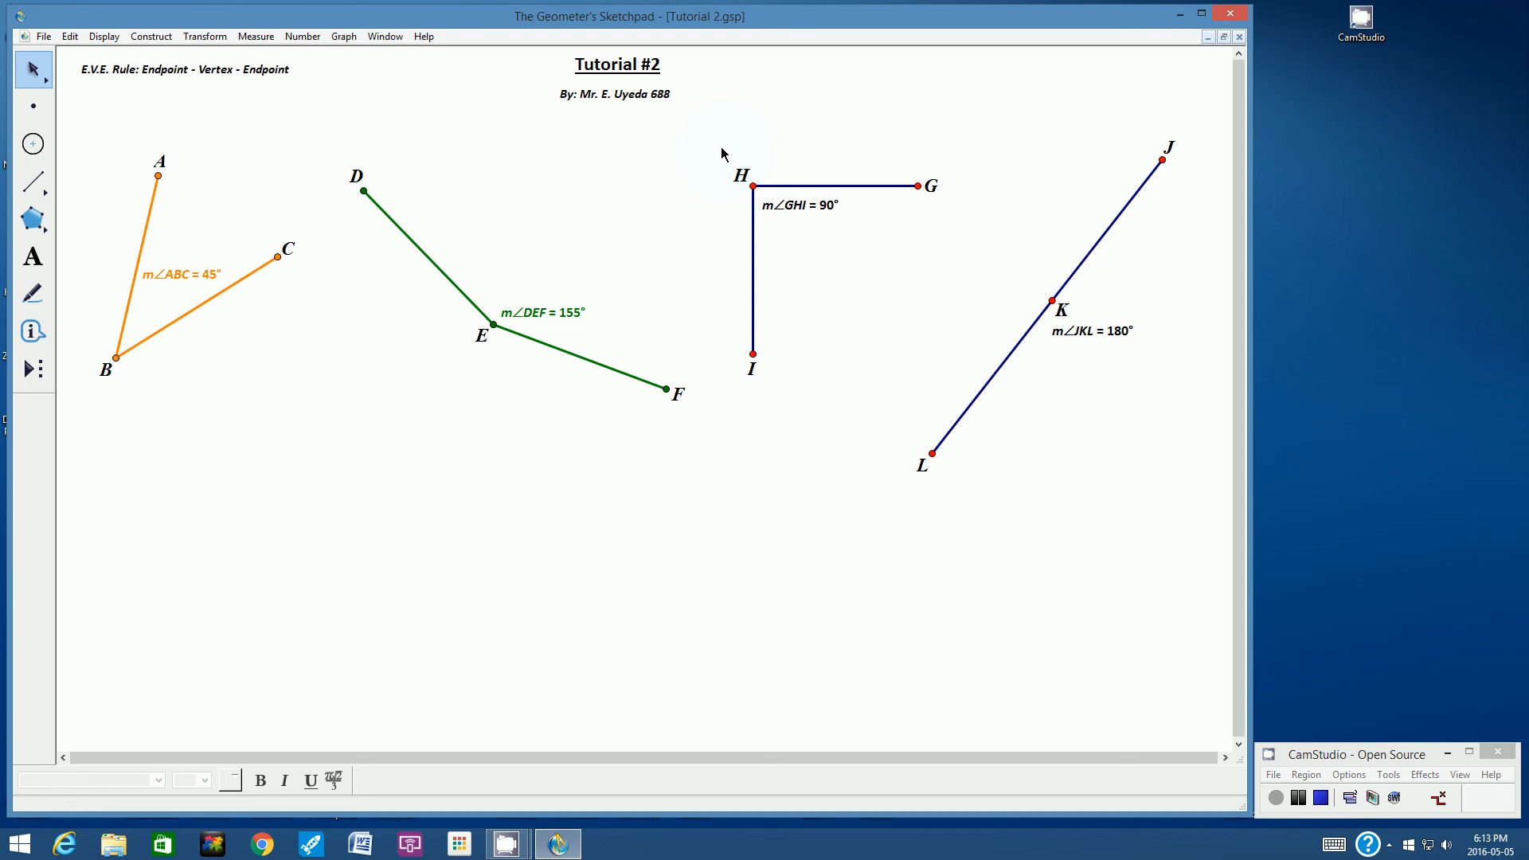
Select all of right angle GHI, including its points, segments and measurement, and colour it red
{"action": "left_click_drag", "start_coordinate": [722, 148], "coordinate": [945, 388]}
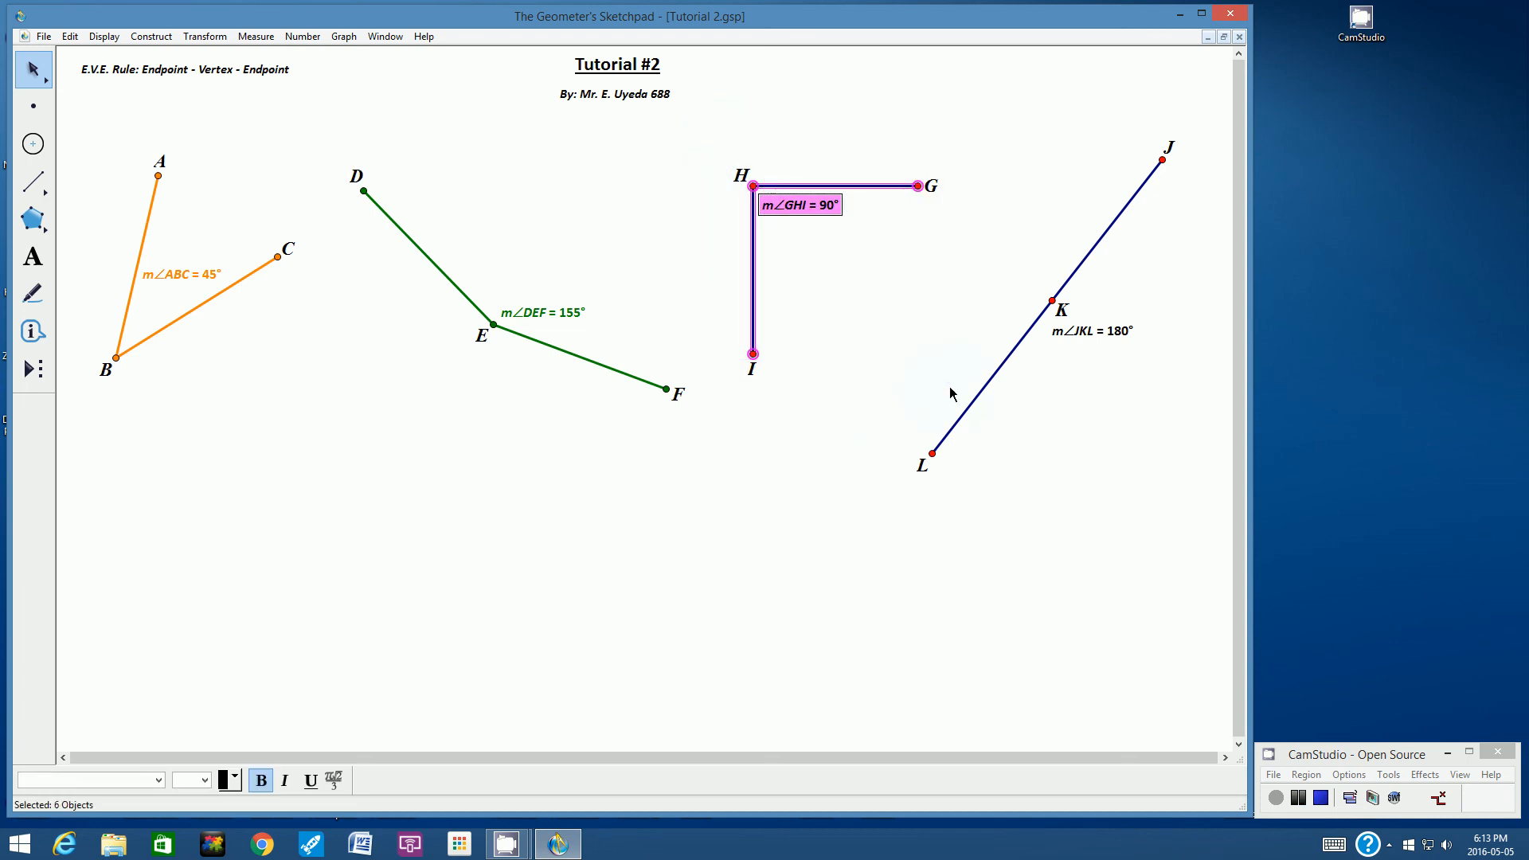
{"action": "left_click", "coordinate": [105, 36]}
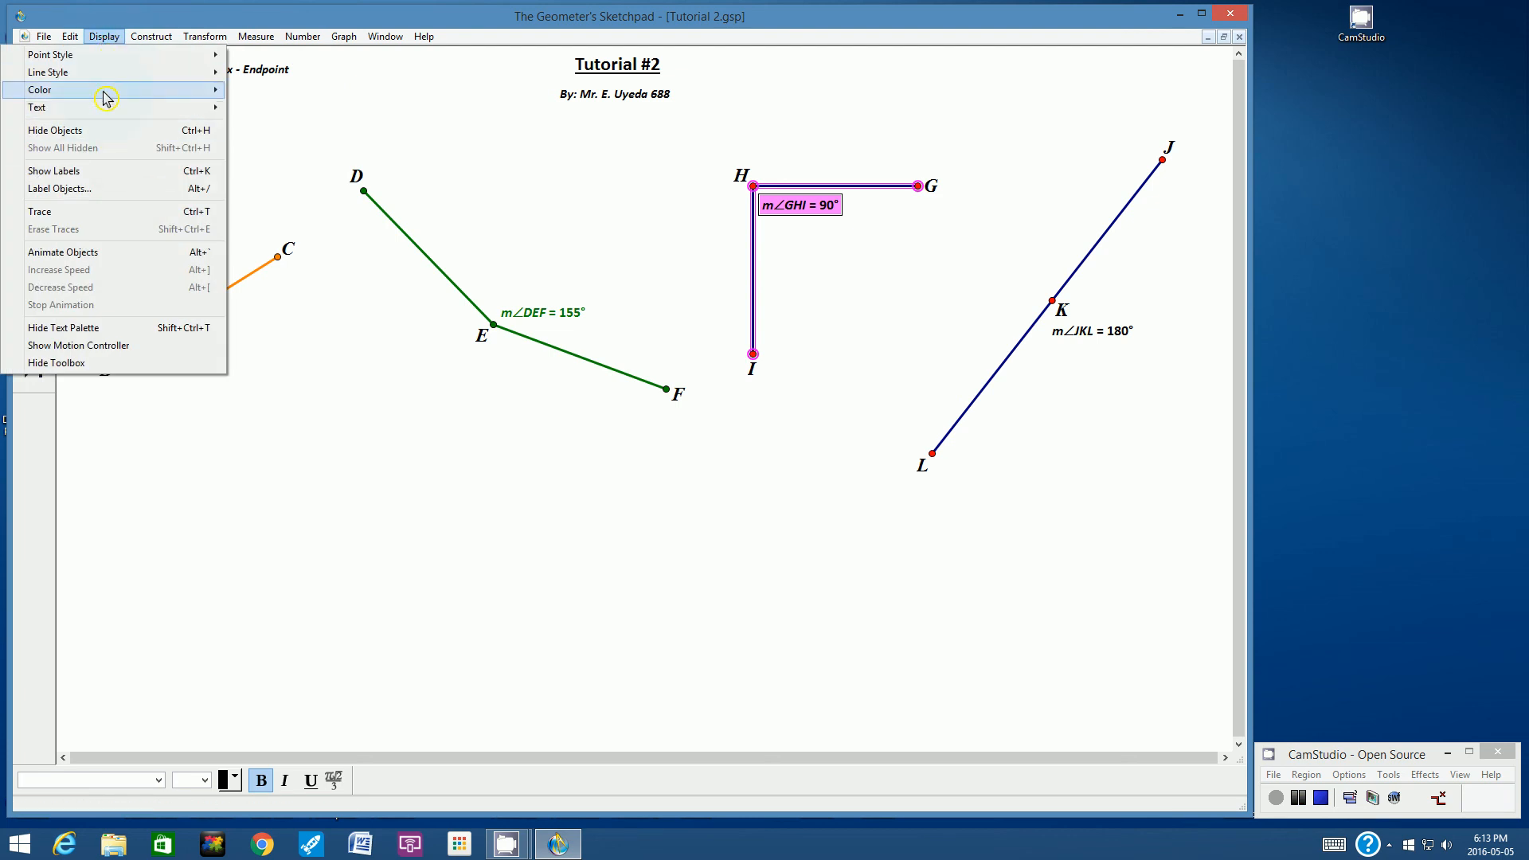
{"action": "mouse_move", "coordinate": [103, 90]}
{"action": "left_click", "coordinate": [257, 104]}
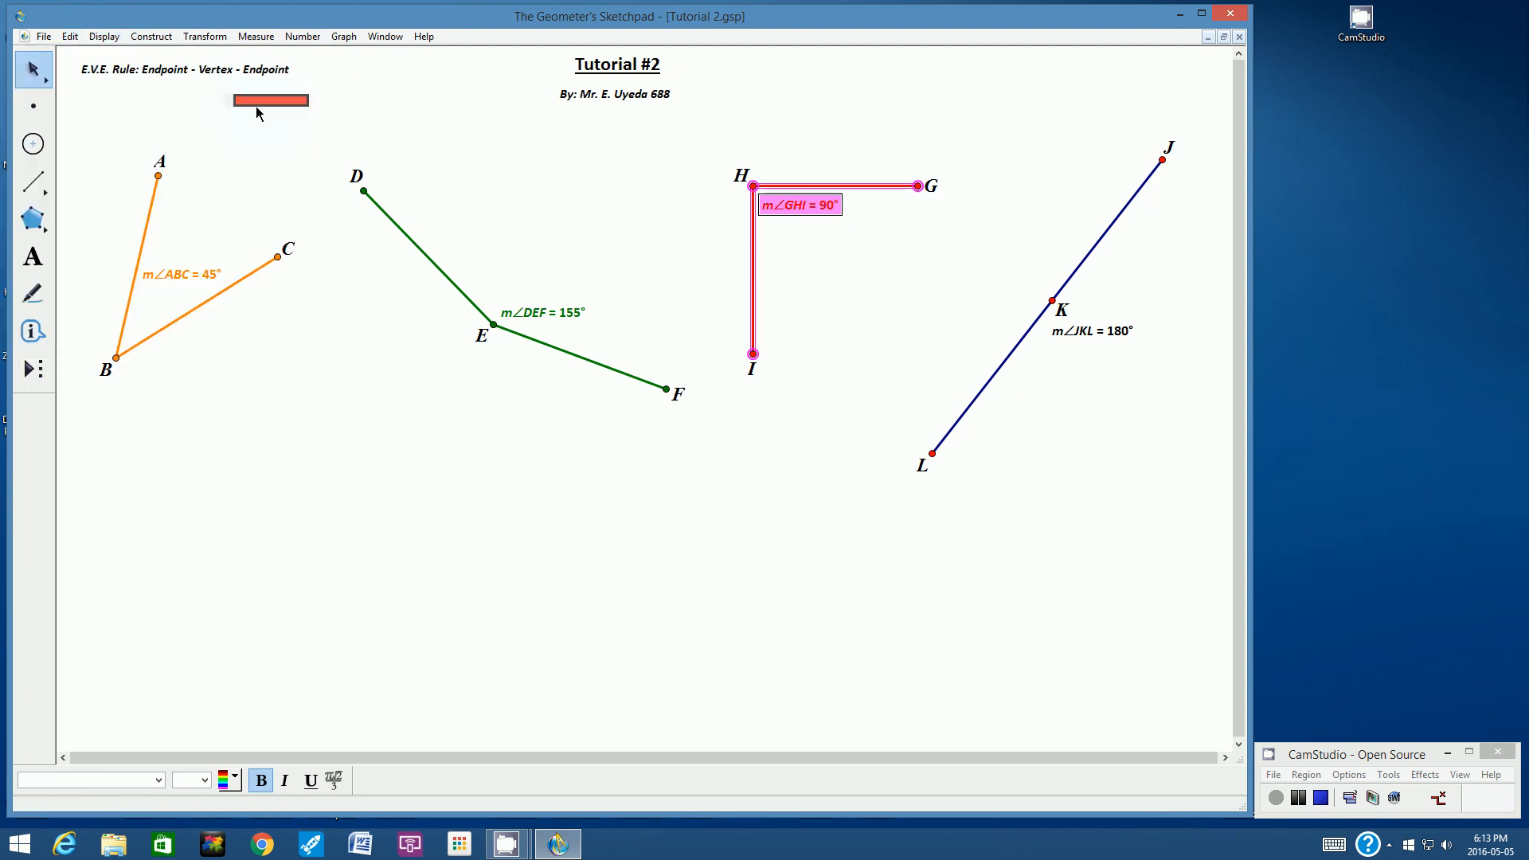
{"action": "left_click", "coordinate": [807, 475]}
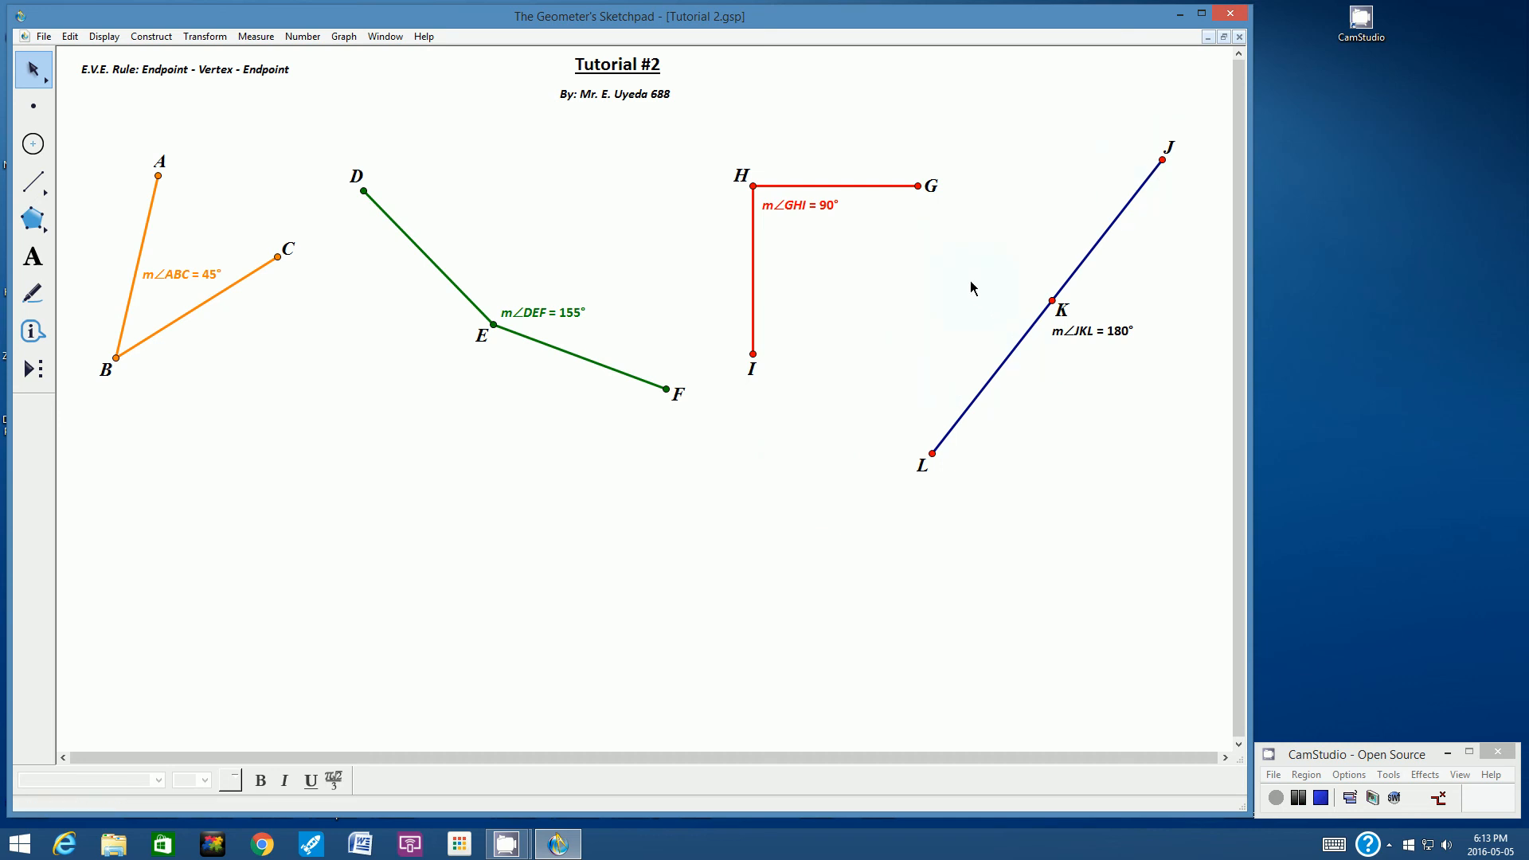
Select all of straight angle JKL, including endpoint J and the measurement, and colour it blue
{"action": "left_click_drag", "start_coordinate": [897, 247], "coordinate": [1195, 507]}
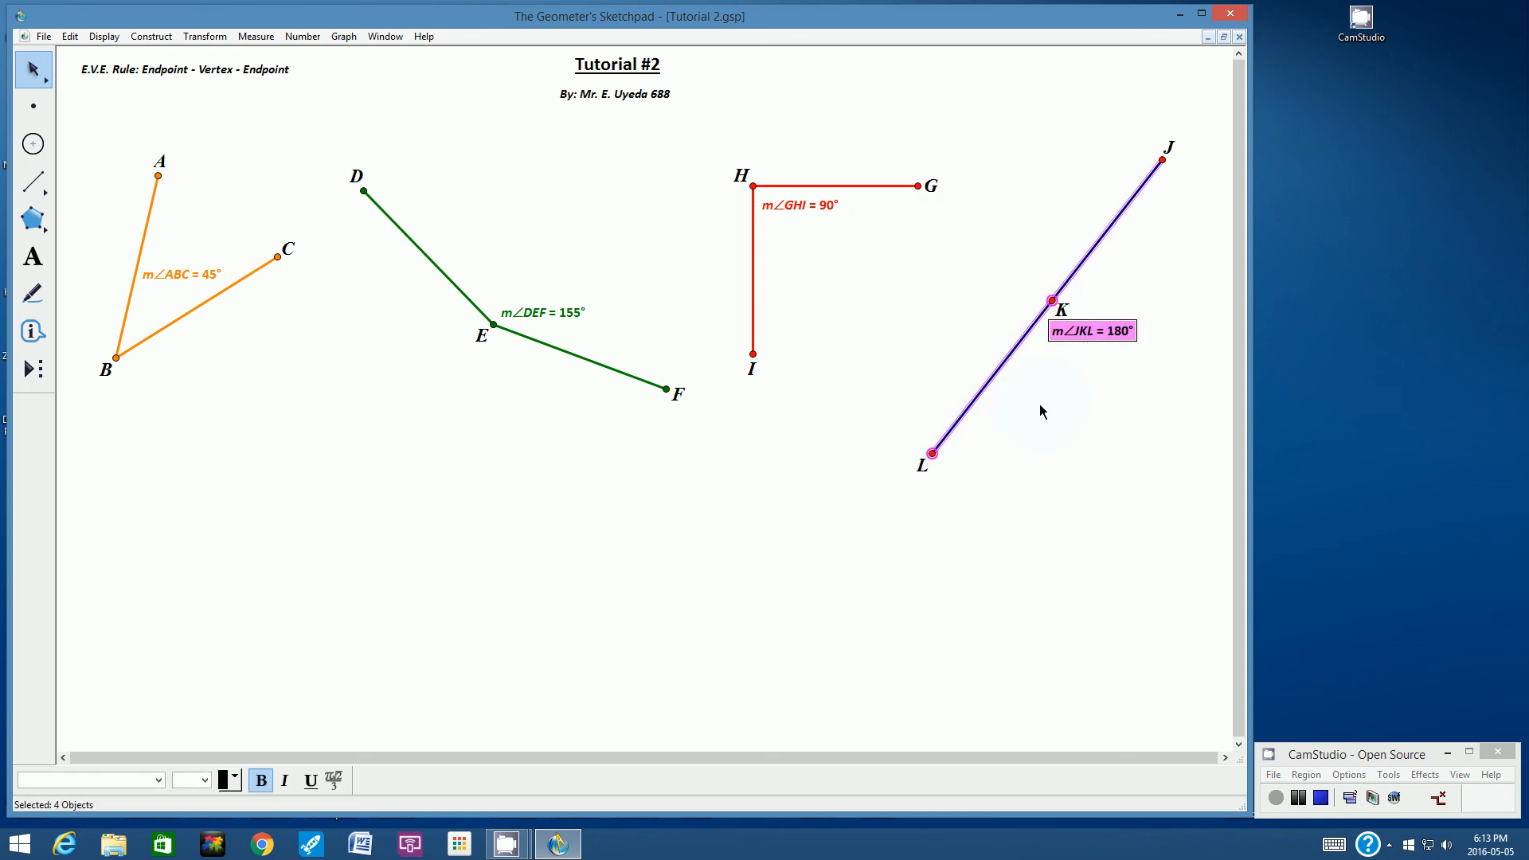
{"action": "left_click", "coordinate": [1166, 160], "text": "shift"}
{"action": "left_click", "coordinate": [104, 39]}
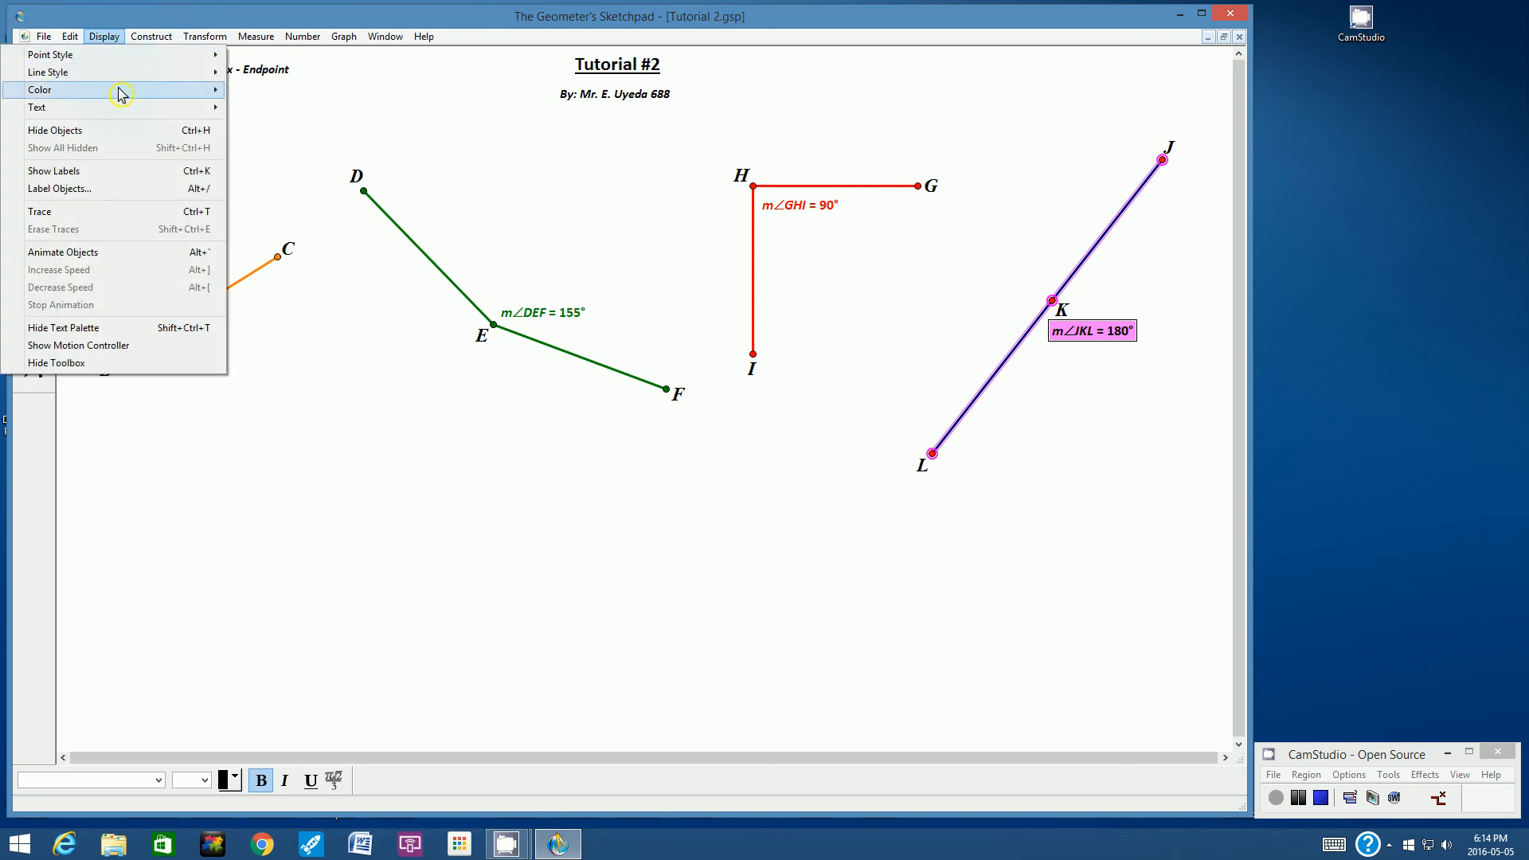
{"action": "mouse_move", "coordinate": [136, 90]}
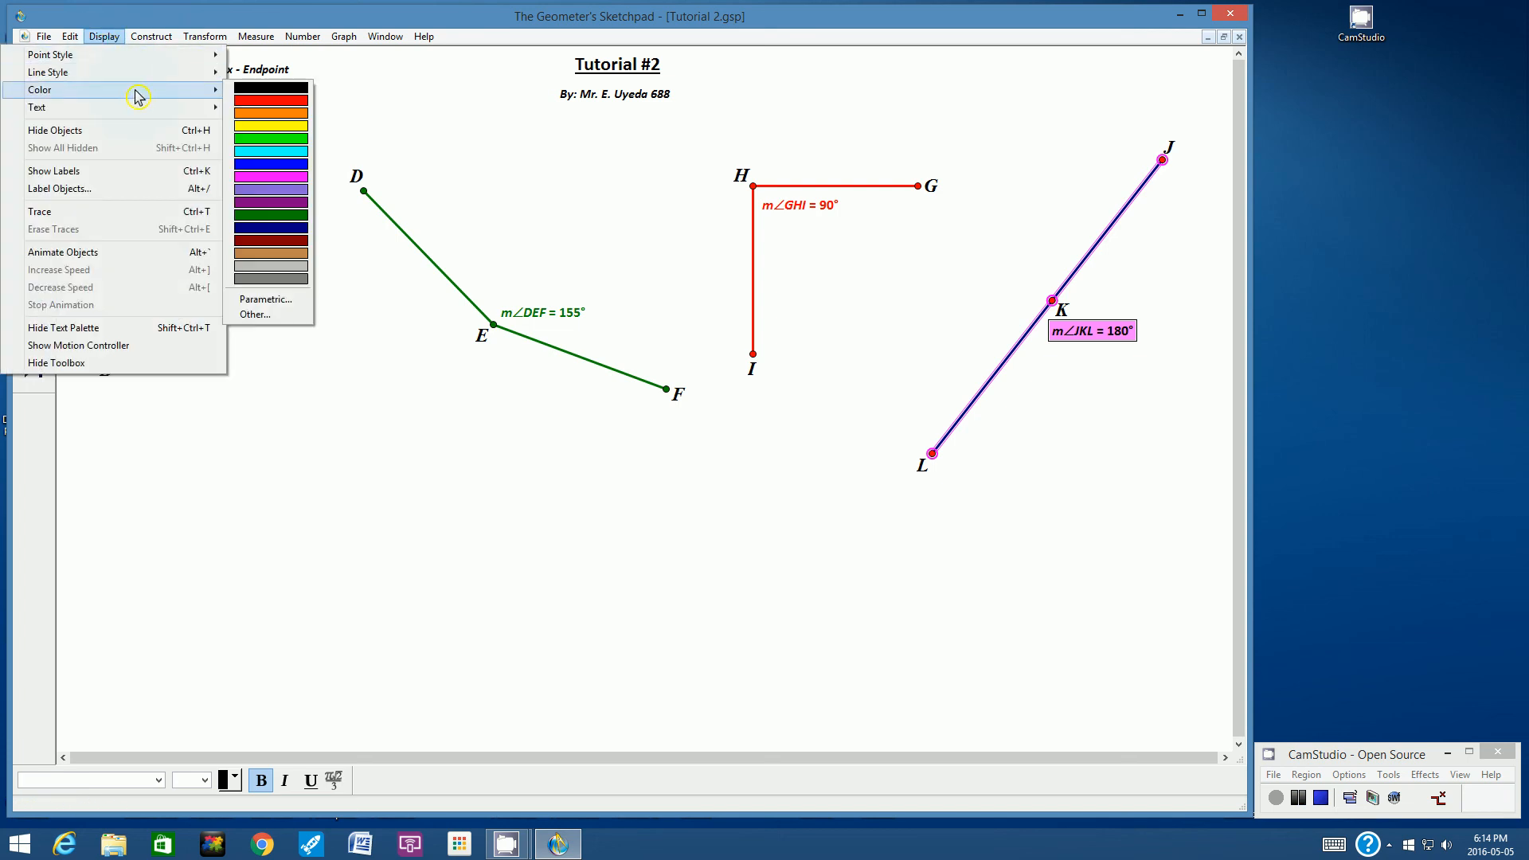
{"action": "left_click", "coordinate": [272, 165]}
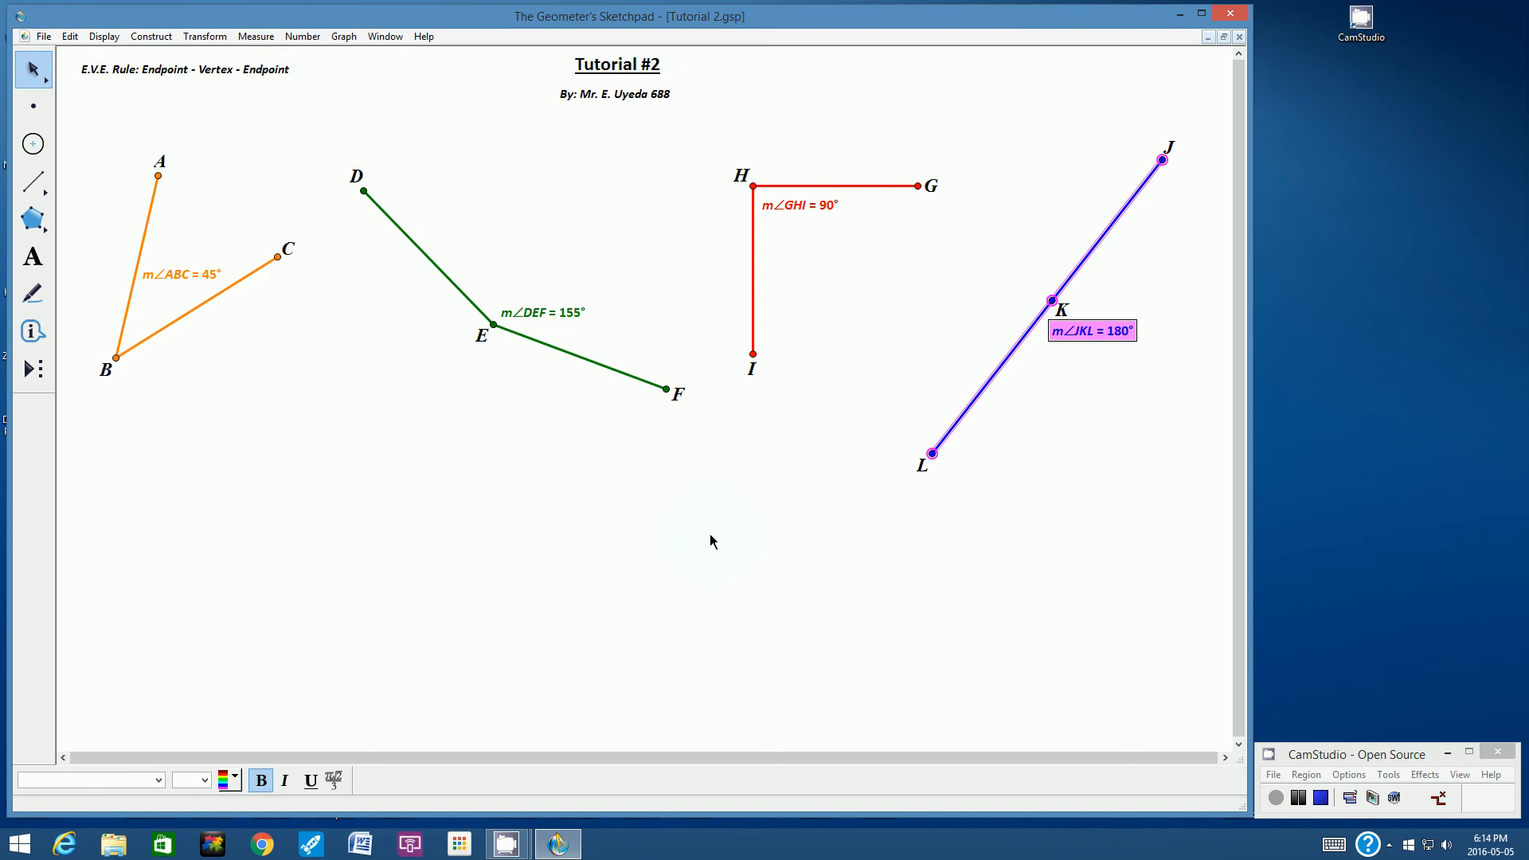
{"action": "left_click", "coordinate": [977, 537]}
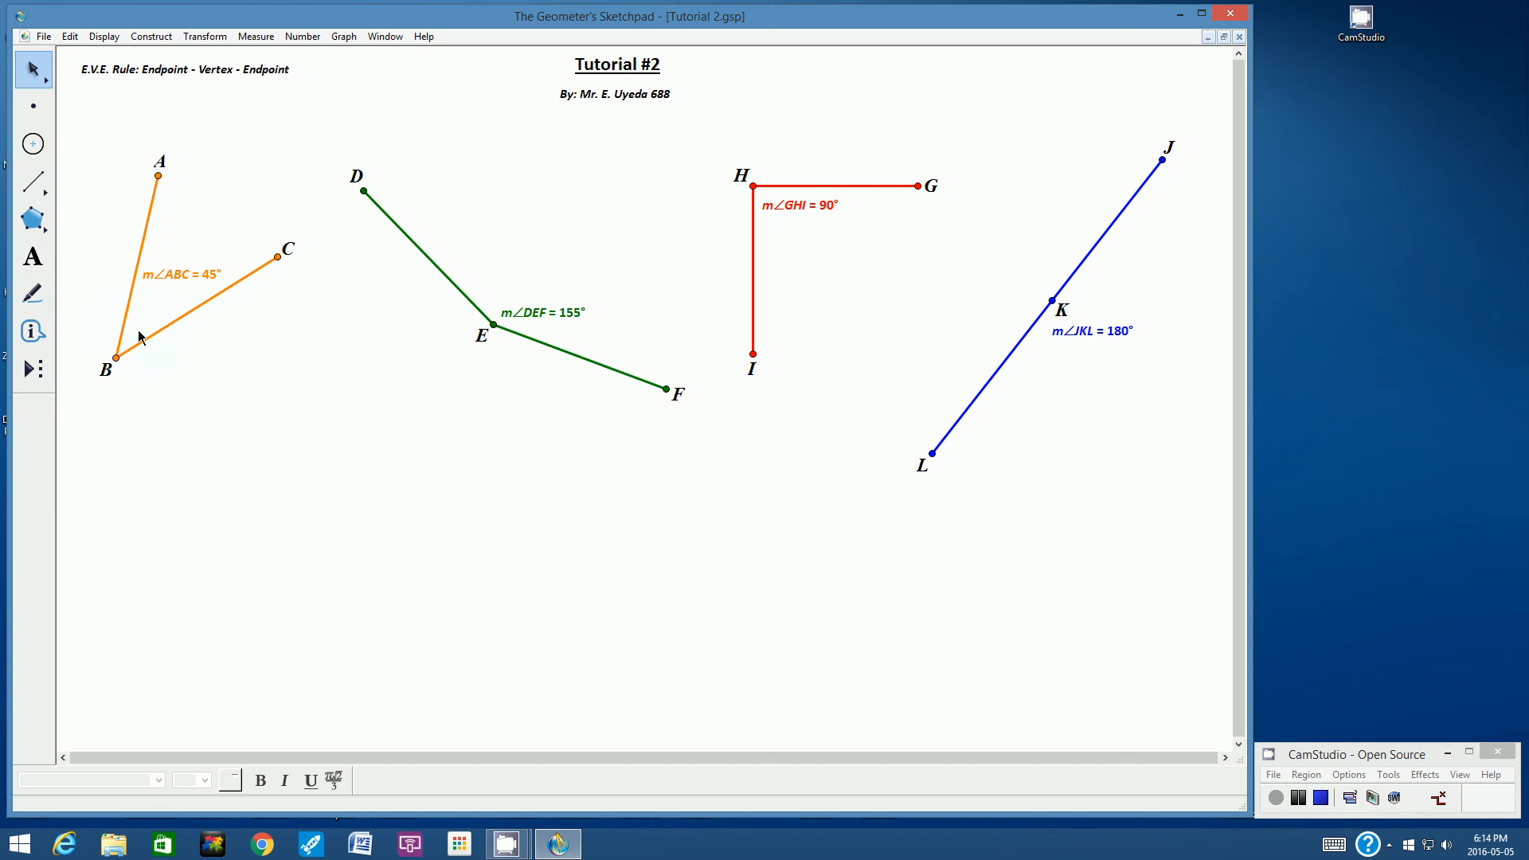
Add a text caption reading "Acute Angle" below angle ABC
{"action": "scroll", "coordinate": [159, 321], "scroll_direction": "left", "scroll_amount": 3}
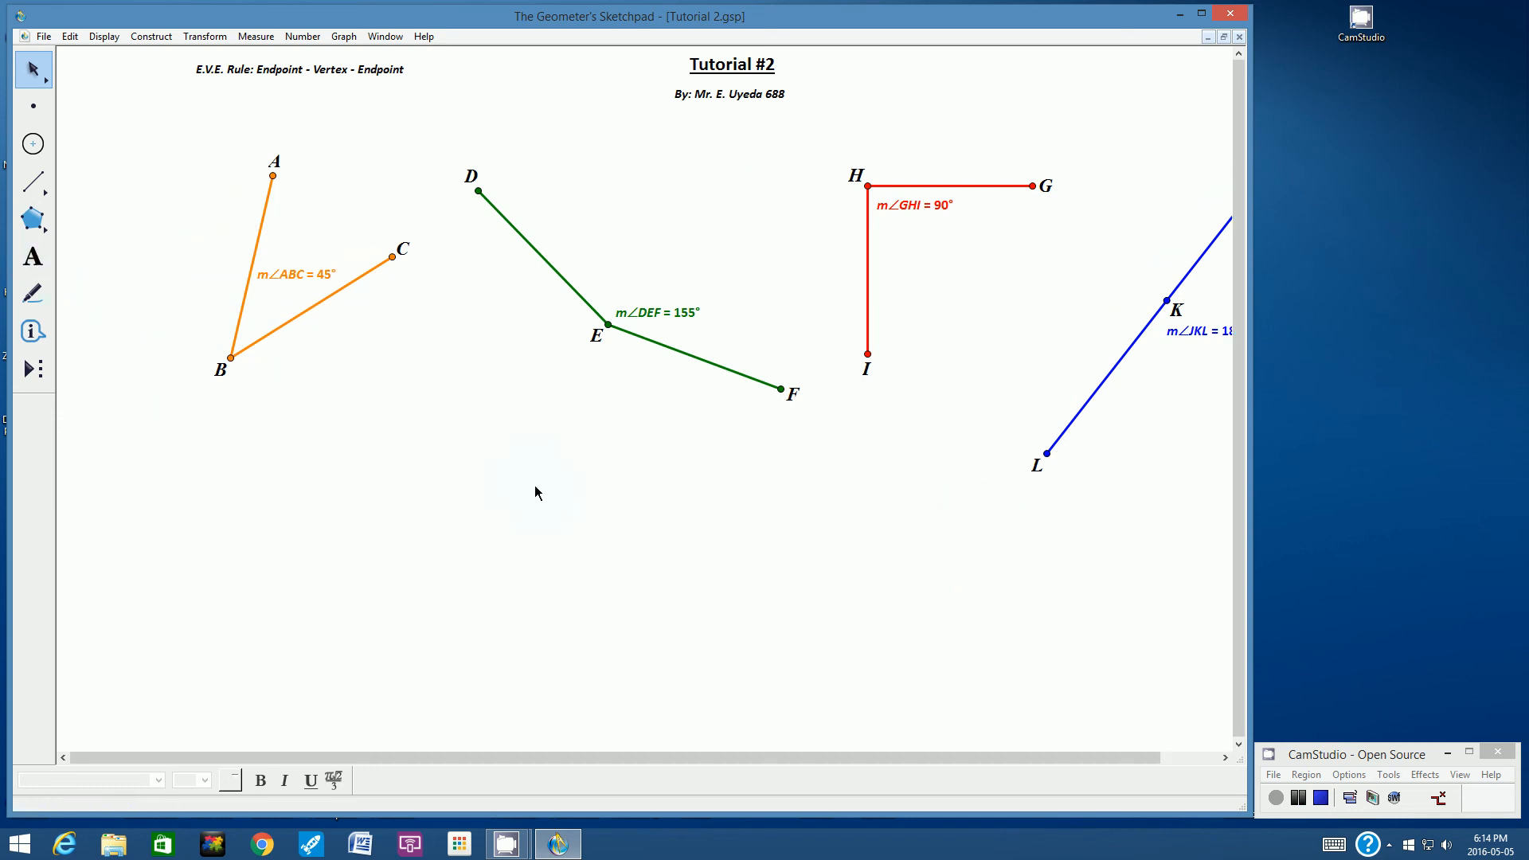
{"action": "left_click_drag", "start_coordinate": [696, 758], "coordinate": [727, 758]}
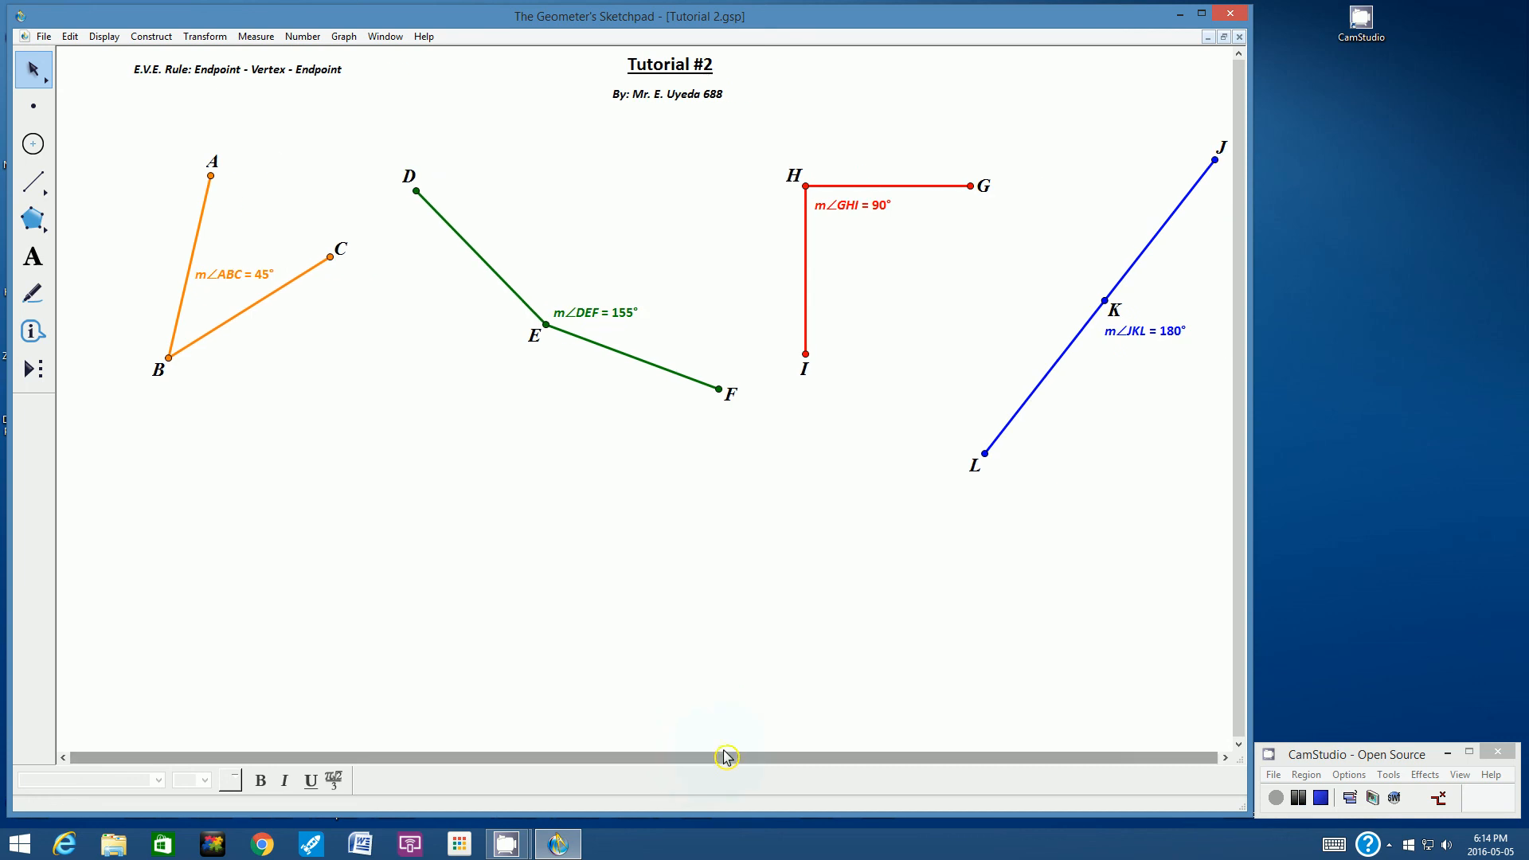
{"action": "left_click", "coordinate": [32, 270]}
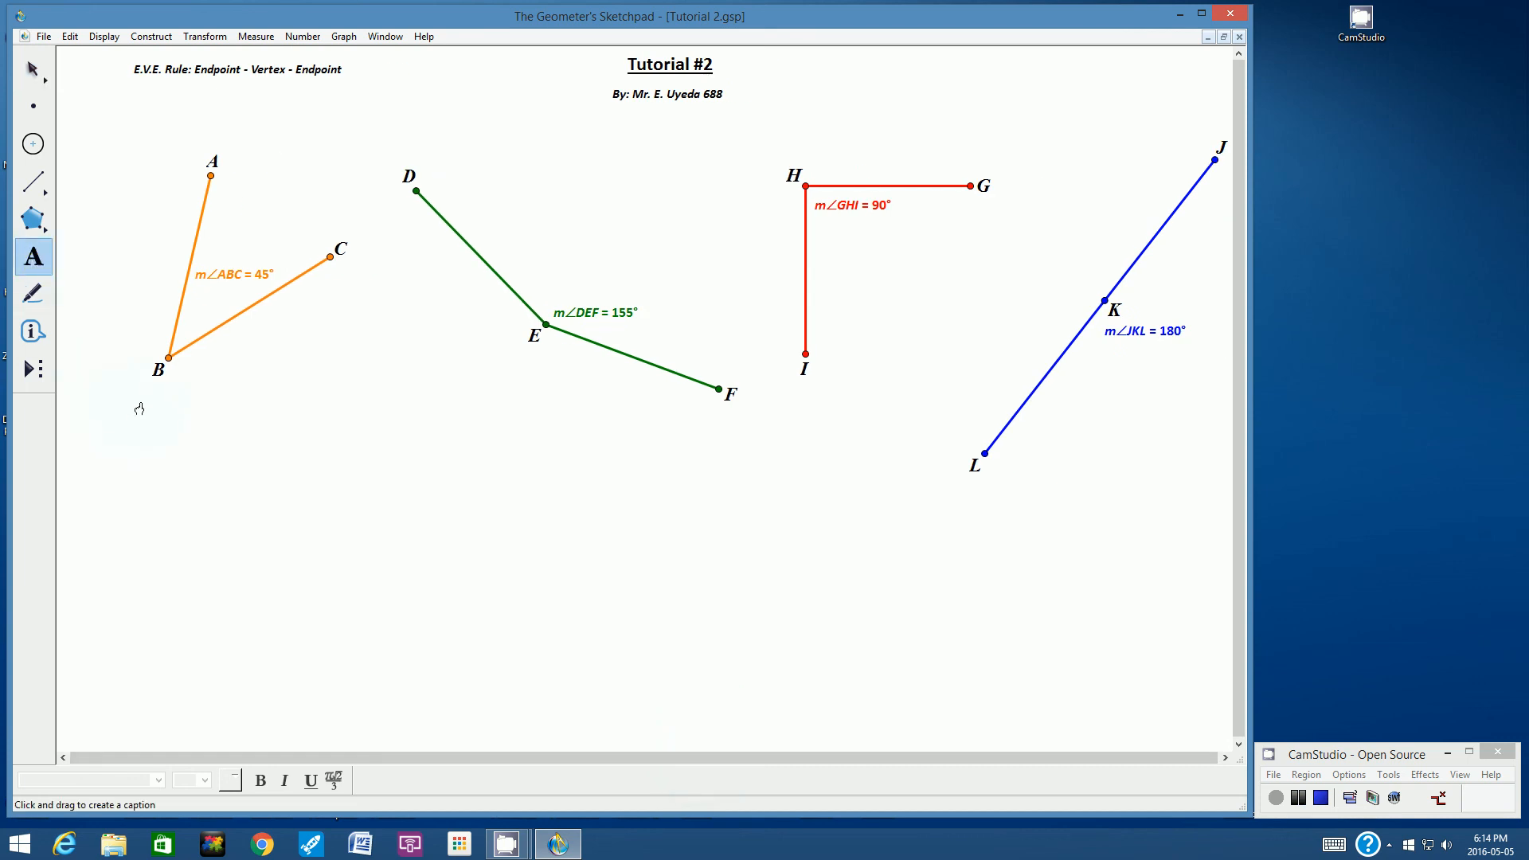
{"action": "left_click_drag", "start_coordinate": [141, 404], "coordinate": [385, 481]}
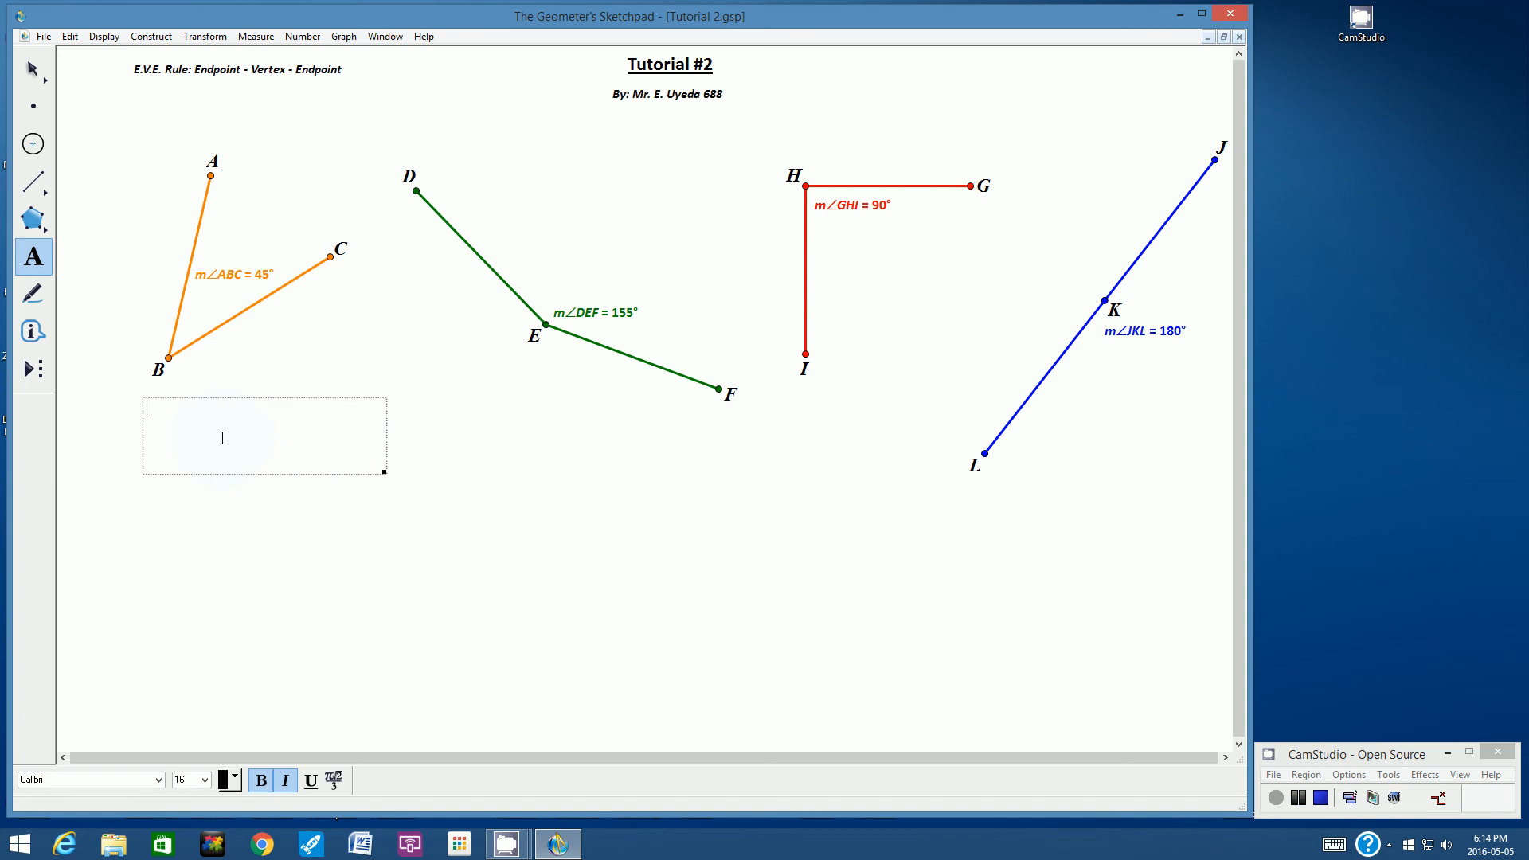
{"action": "type", "text": "Acute Angle"}
Set the "Acute Angle" caption's font size to 18, remove its italics and finish editing the text
{"action": "key", "text": "ctrl+a"}
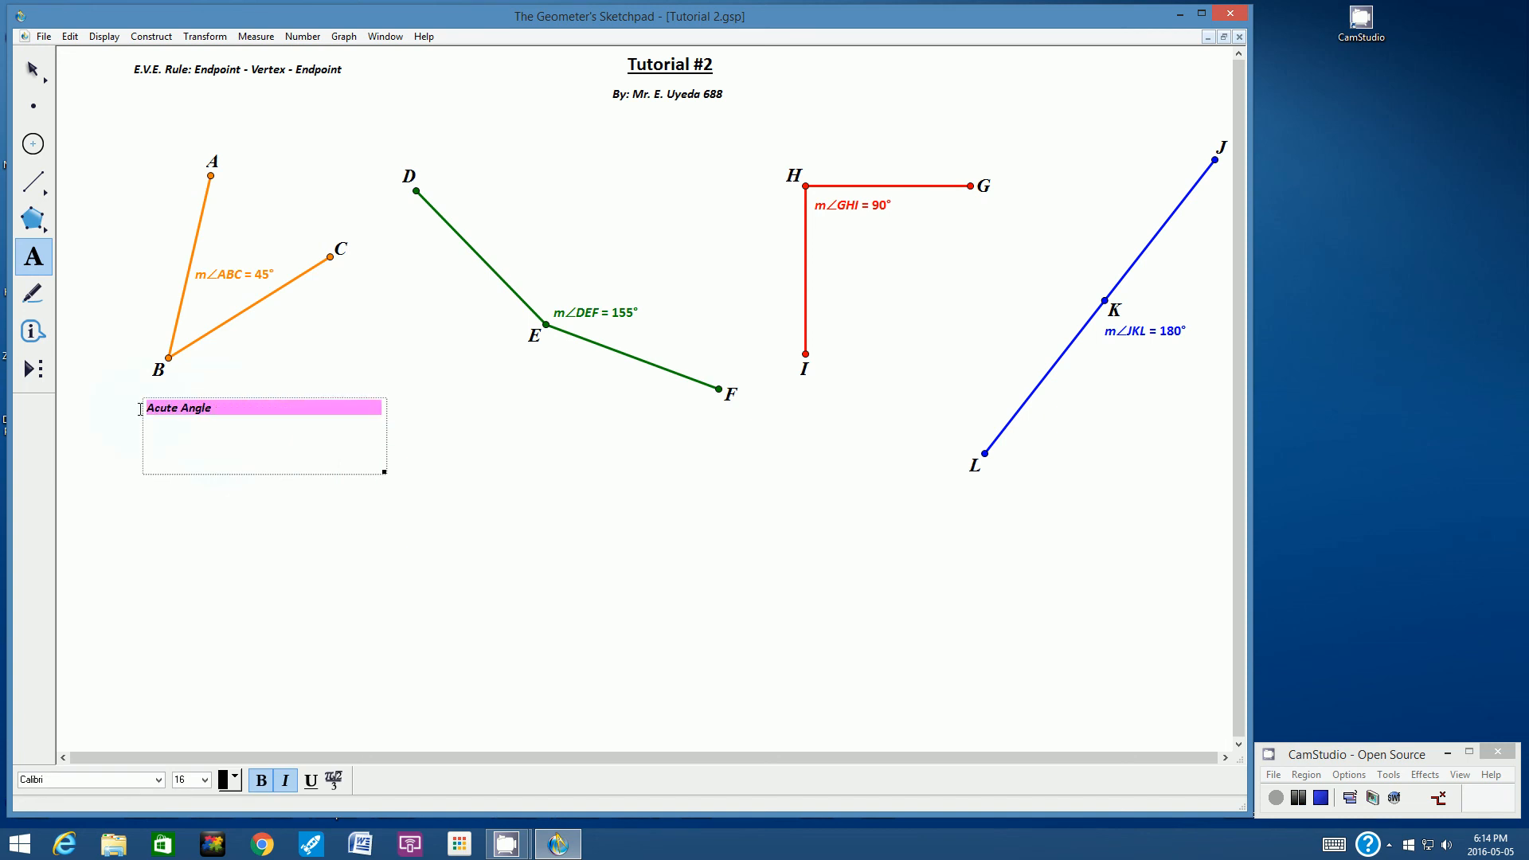
{"action": "left_click", "coordinate": [206, 783]}
{"action": "left_click", "coordinate": [193, 721]}
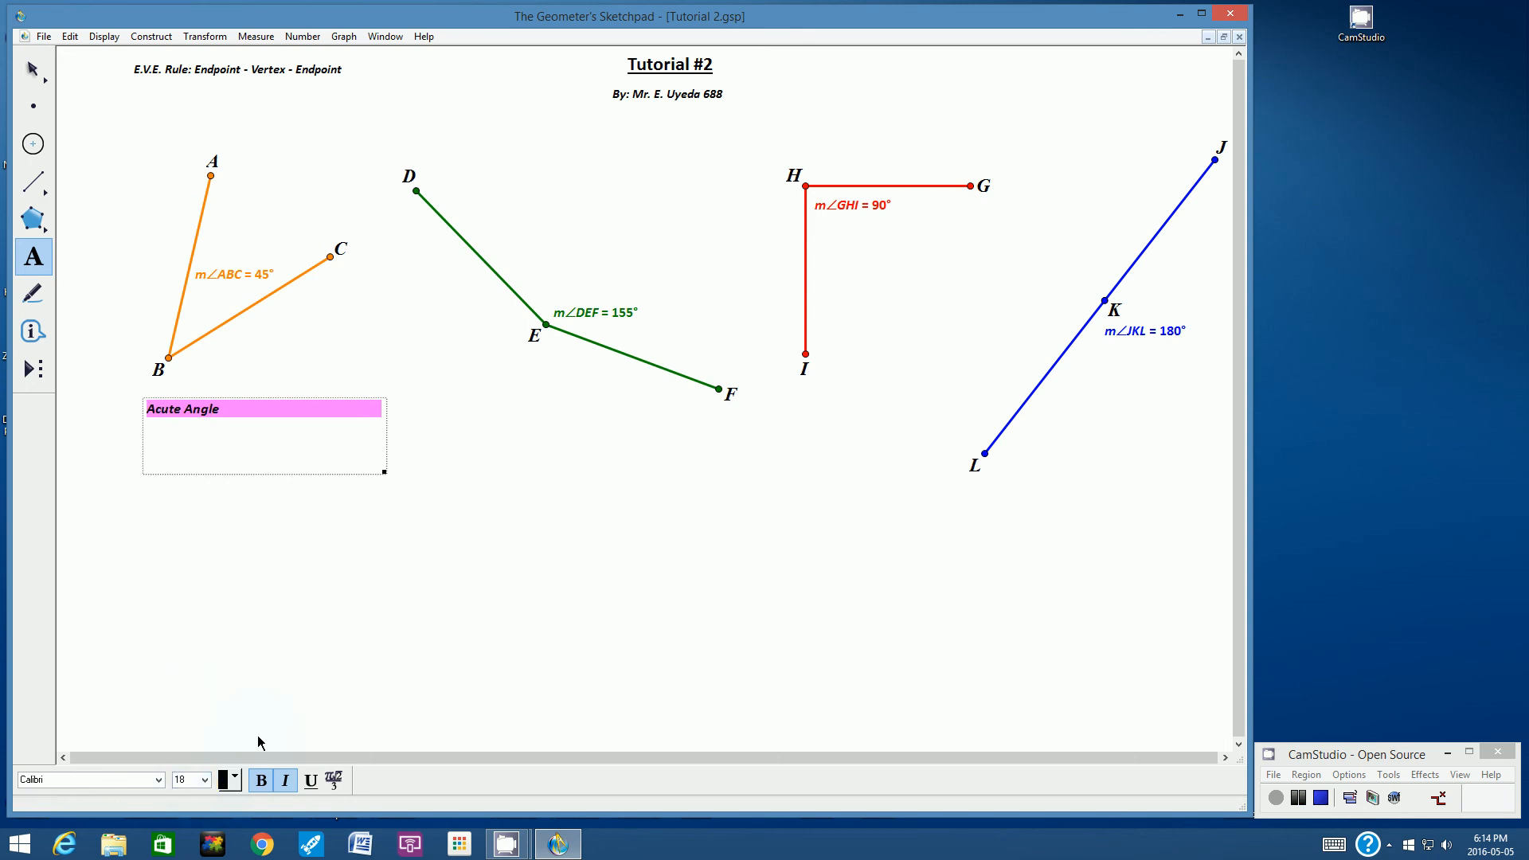
{"action": "left_click", "coordinate": [284, 784]}
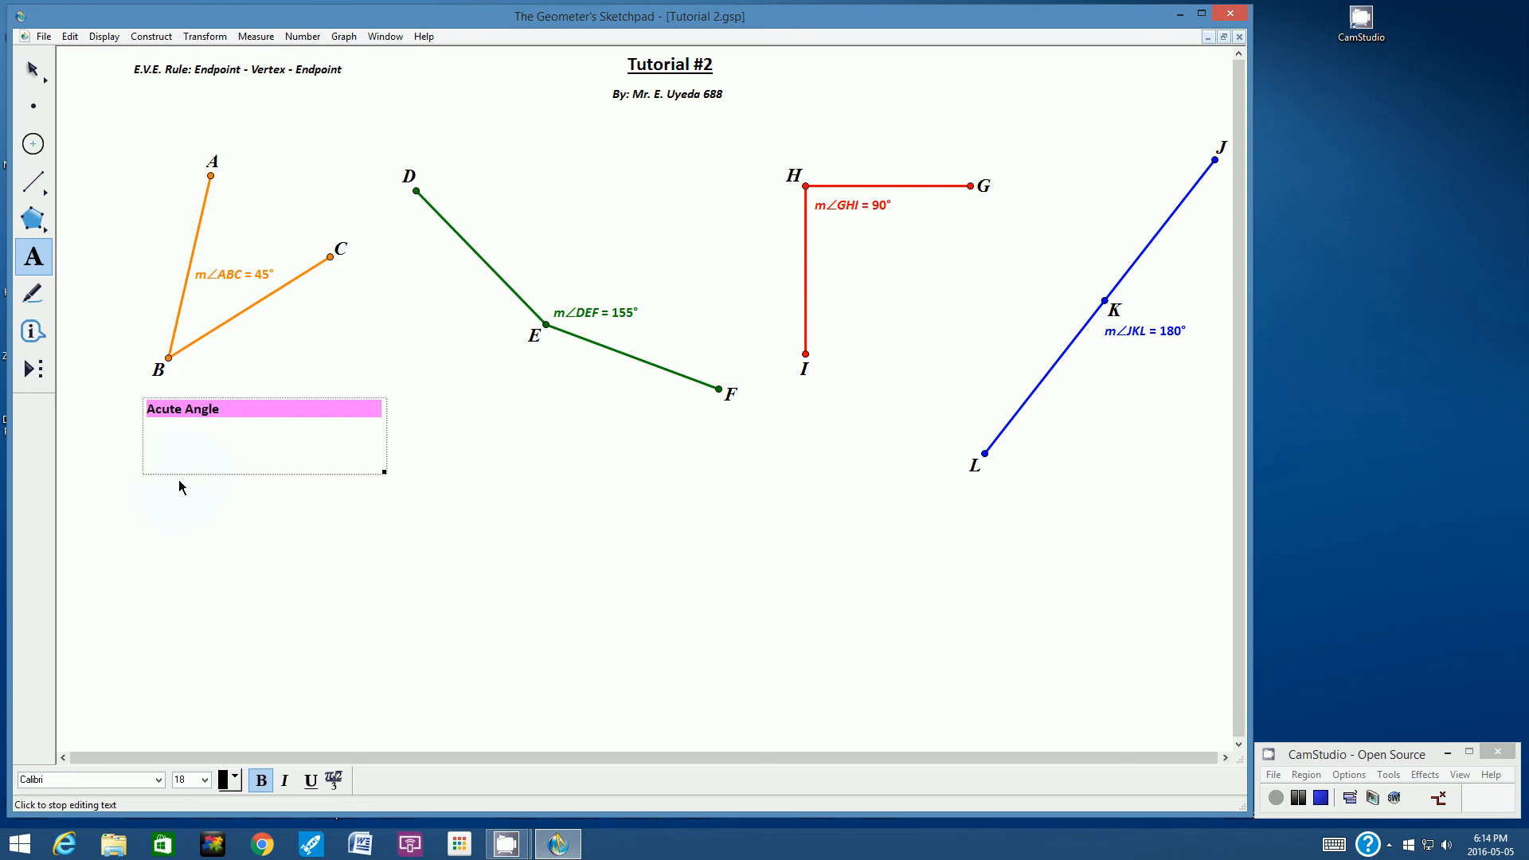
{"action": "scroll", "coordinate": [188, 402], "scroll_direction": "left", "scroll_amount": 3}
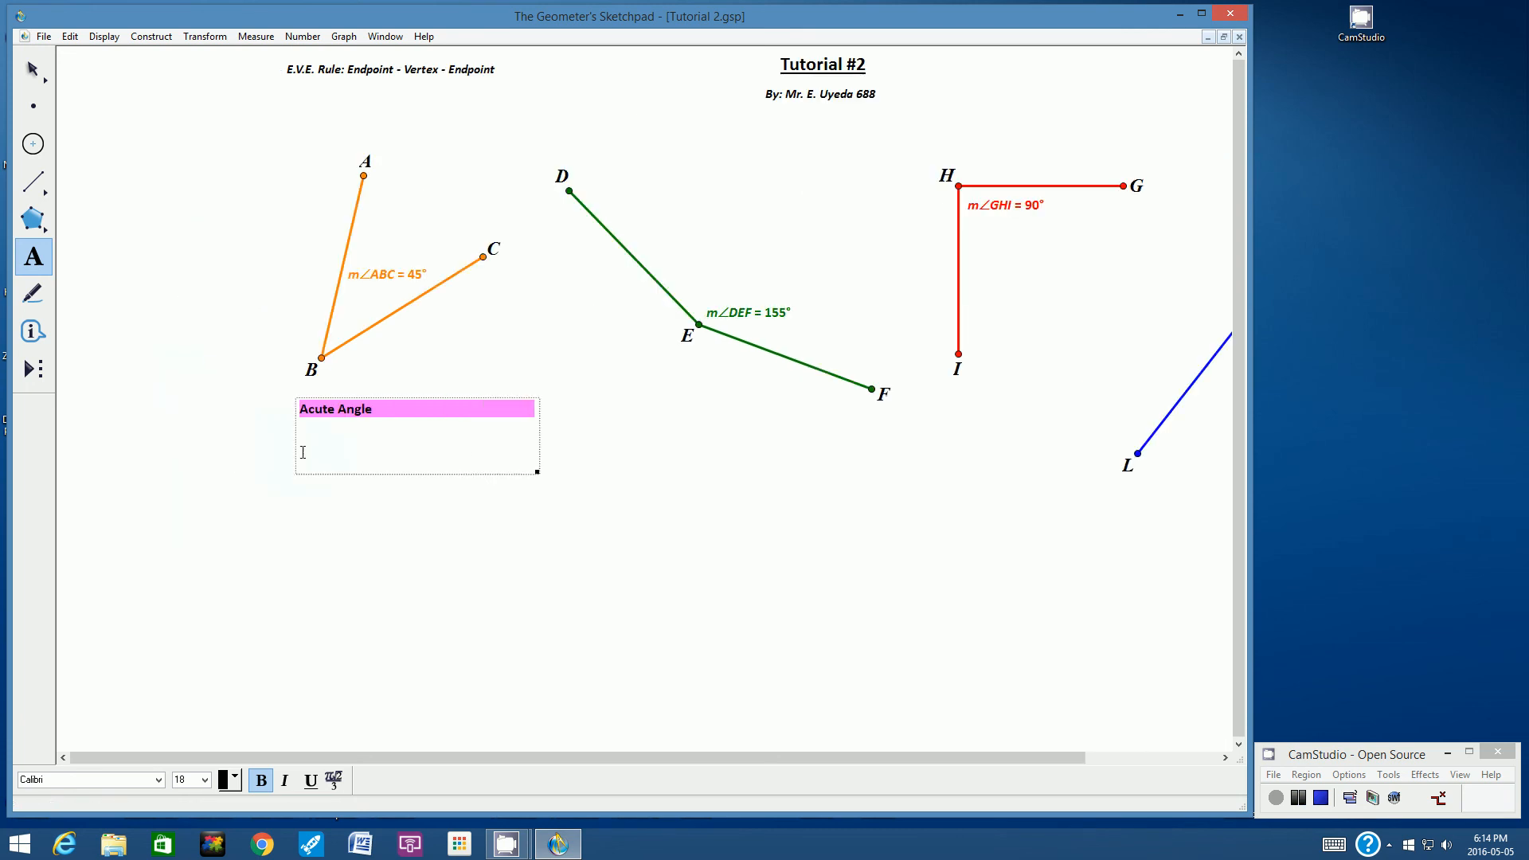
{"action": "left_click_drag", "start_coordinate": [385, 763], "coordinate": [409, 765]}
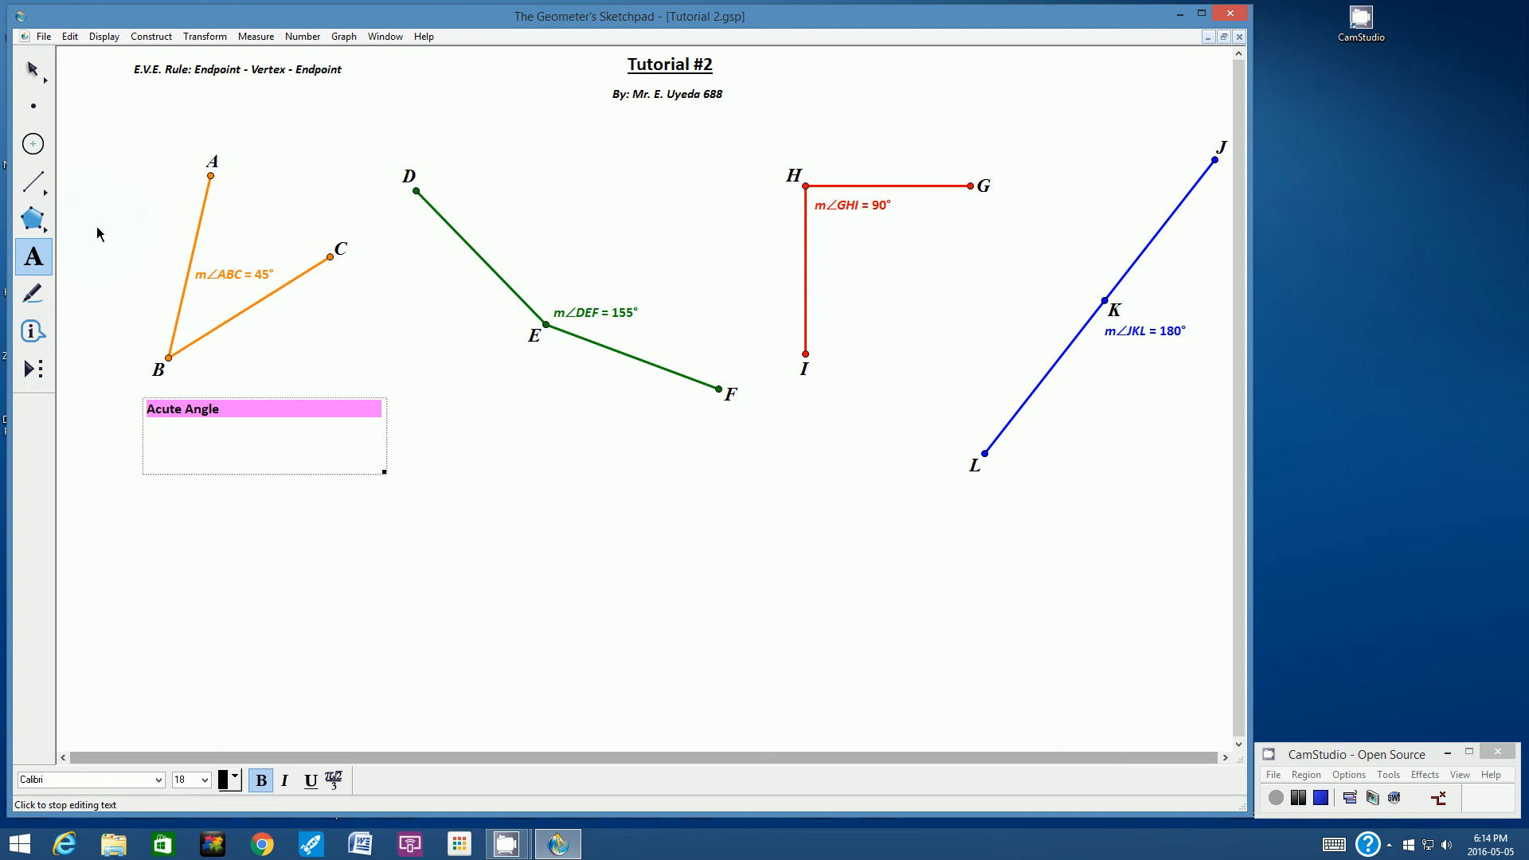
{"action": "left_click", "coordinate": [35, 75]}
{"action": "left_click", "coordinate": [181, 524]}
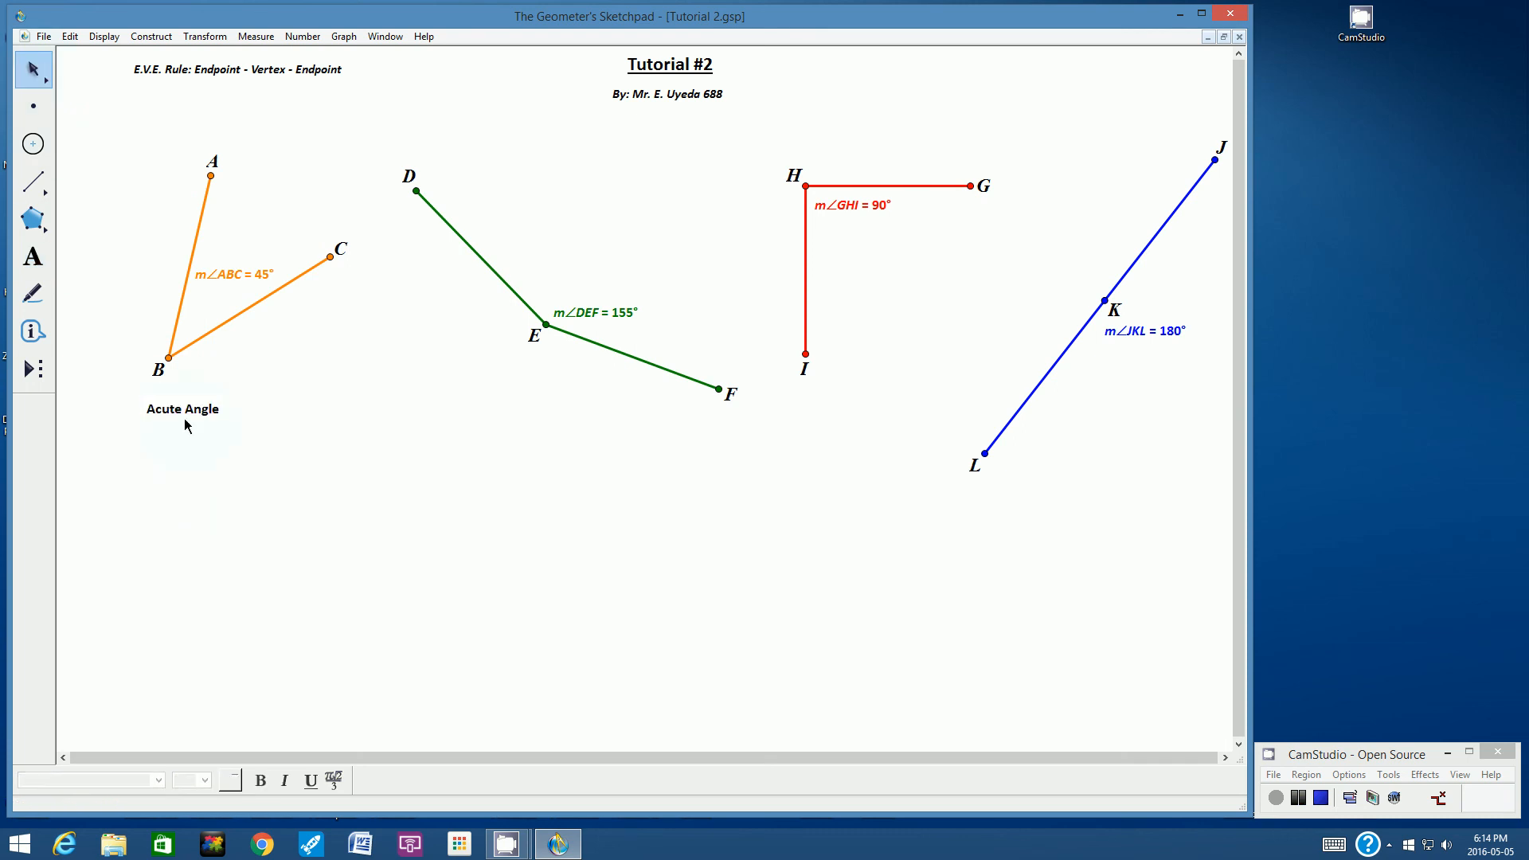
Reposition the "Acute Angle" caption so it sits centred a little lower beneath angle ABC, and deselect it
{"action": "left_click", "coordinate": [191, 410]}
{"action": "left_click_drag", "start_coordinate": [192, 411], "coordinate": [254, 145]}
{"action": "left_click_drag", "start_coordinate": [254, 202], "coordinate": [253, 445]}
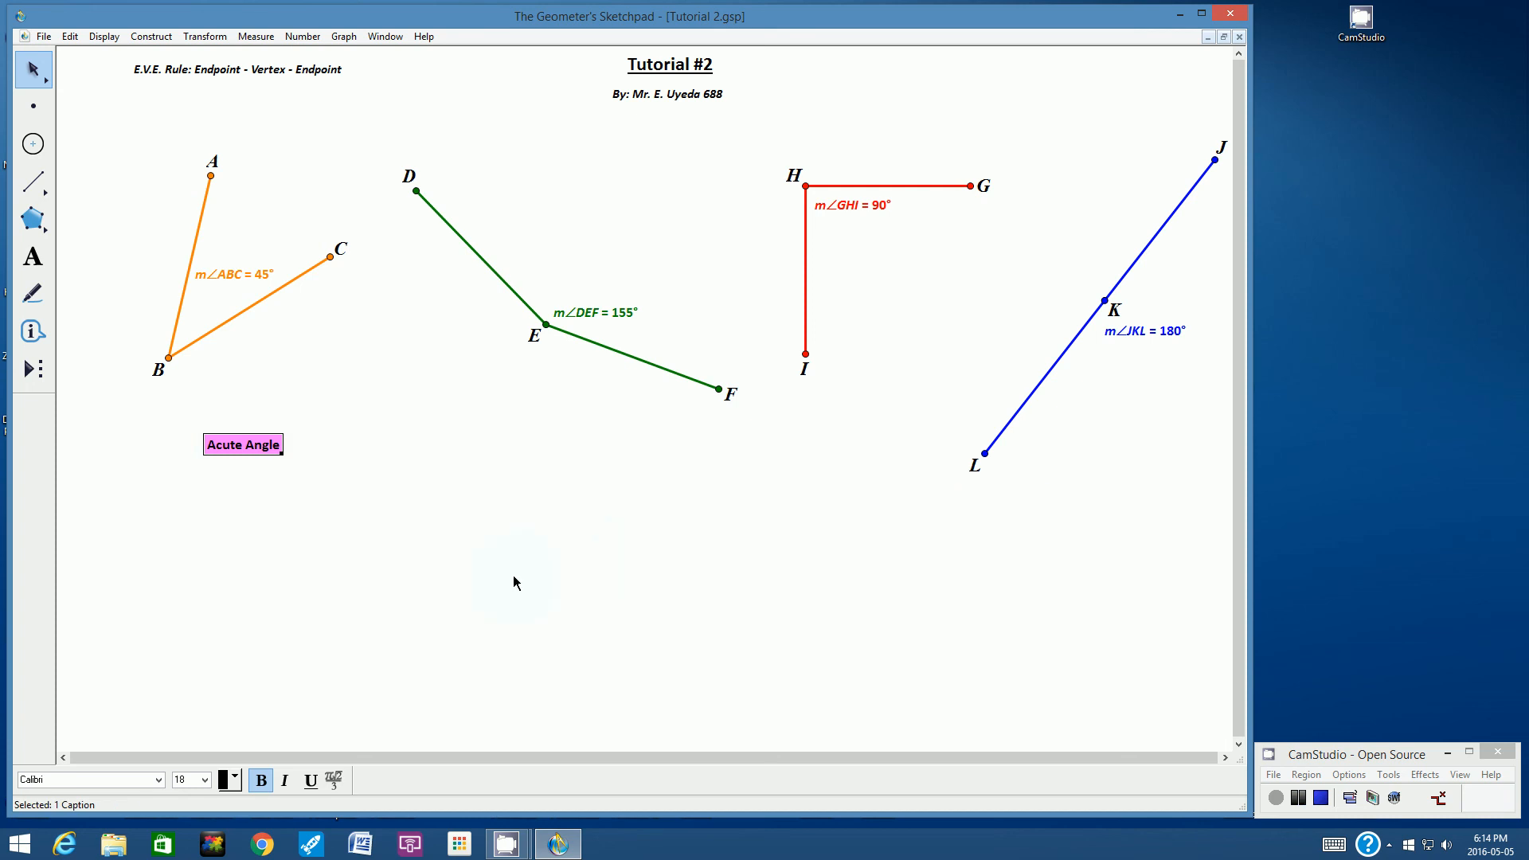
{"action": "left_click", "coordinate": [264, 594]}
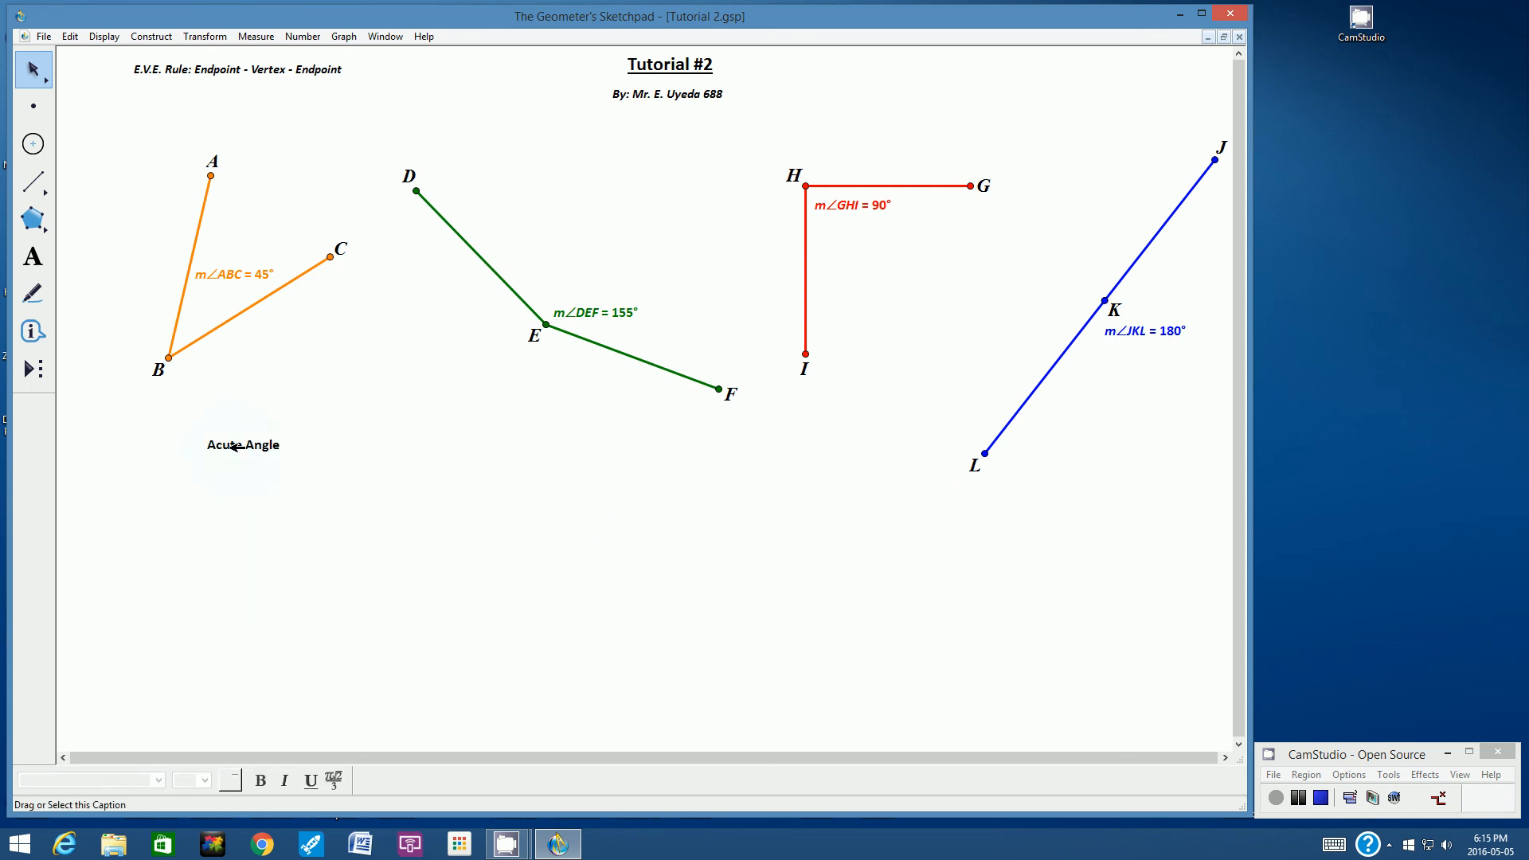
Add a caption reading "Obtuse Angle" and place it beneath angle DEF, level with the "Acute Angle" caption
{"action": "left_click", "coordinate": [32, 257]}
{"action": "left_click_drag", "start_coordinate": [453, 415], "coordinate": [675, 466]}
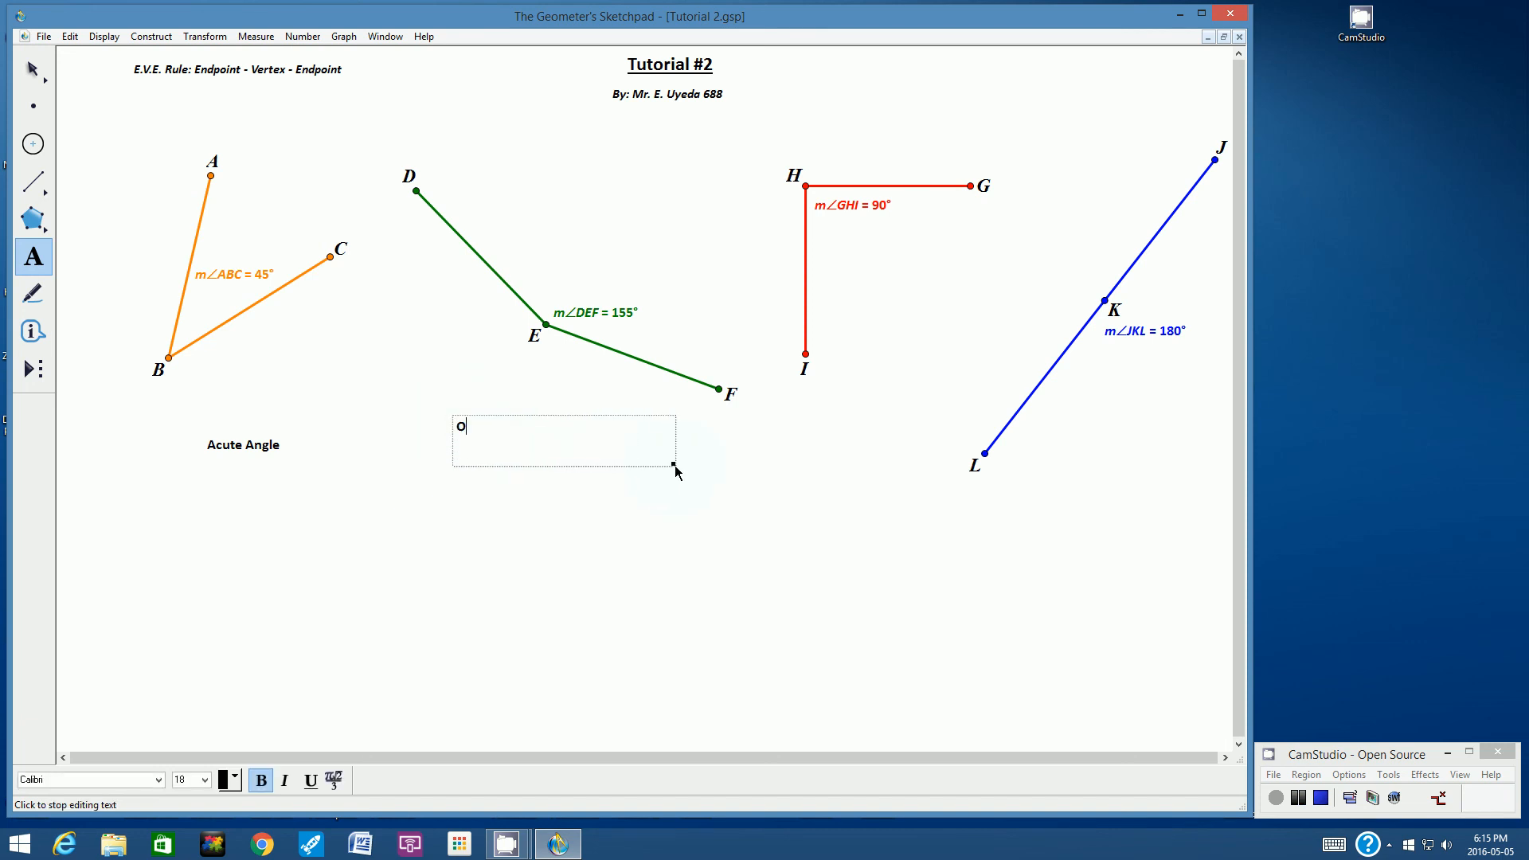
{"action": "type", "text": "Obtuse Angle"}
{"action": "left_click", "coordinate": [32, 69]}
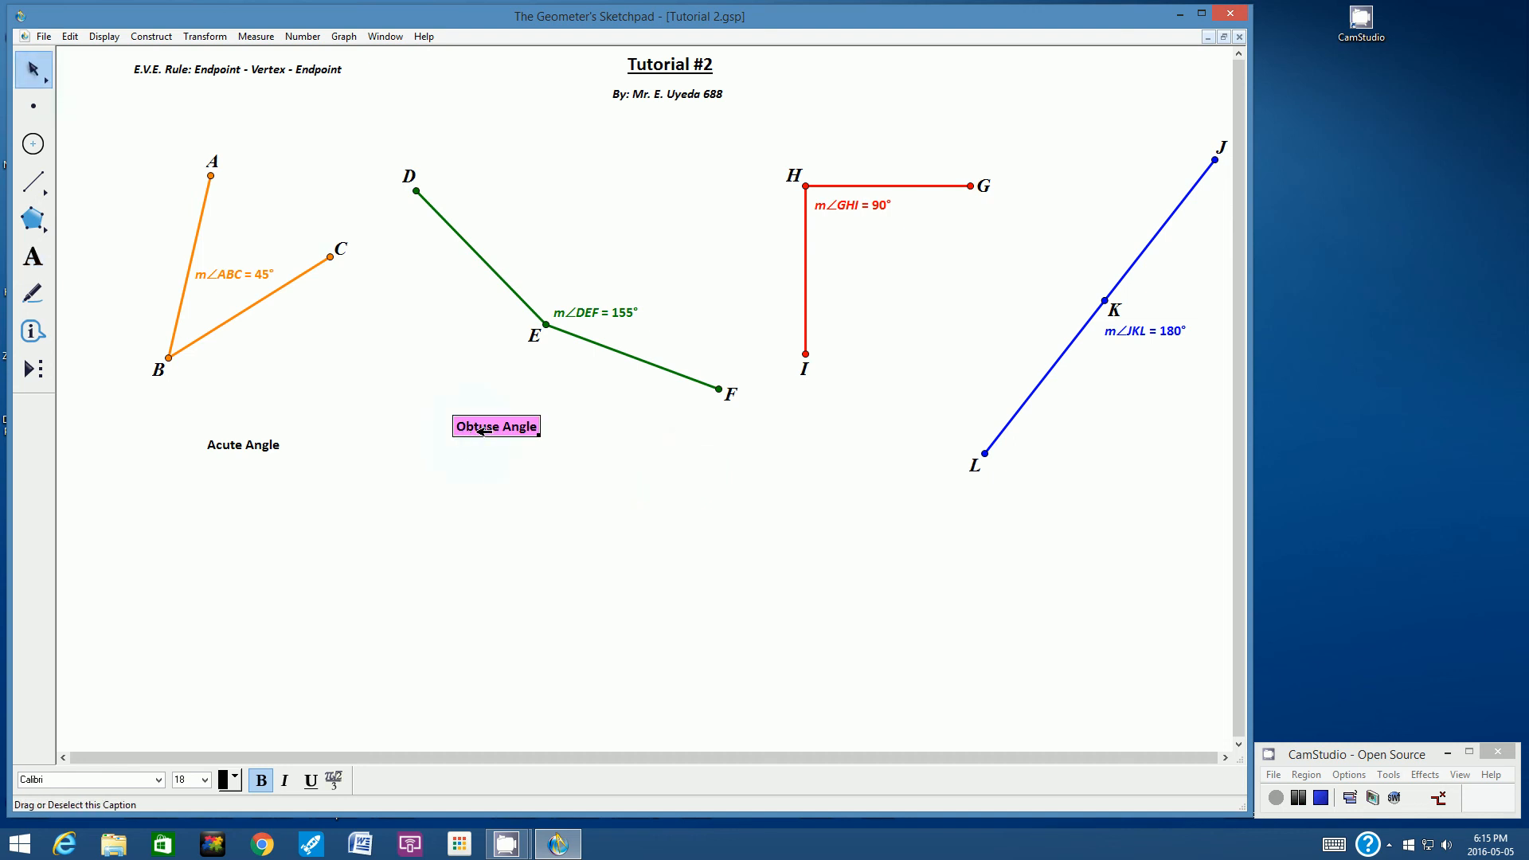
{"action": "left_click_drag", "start_coordinate": [485, 436], "coordinate": [551, 451]}
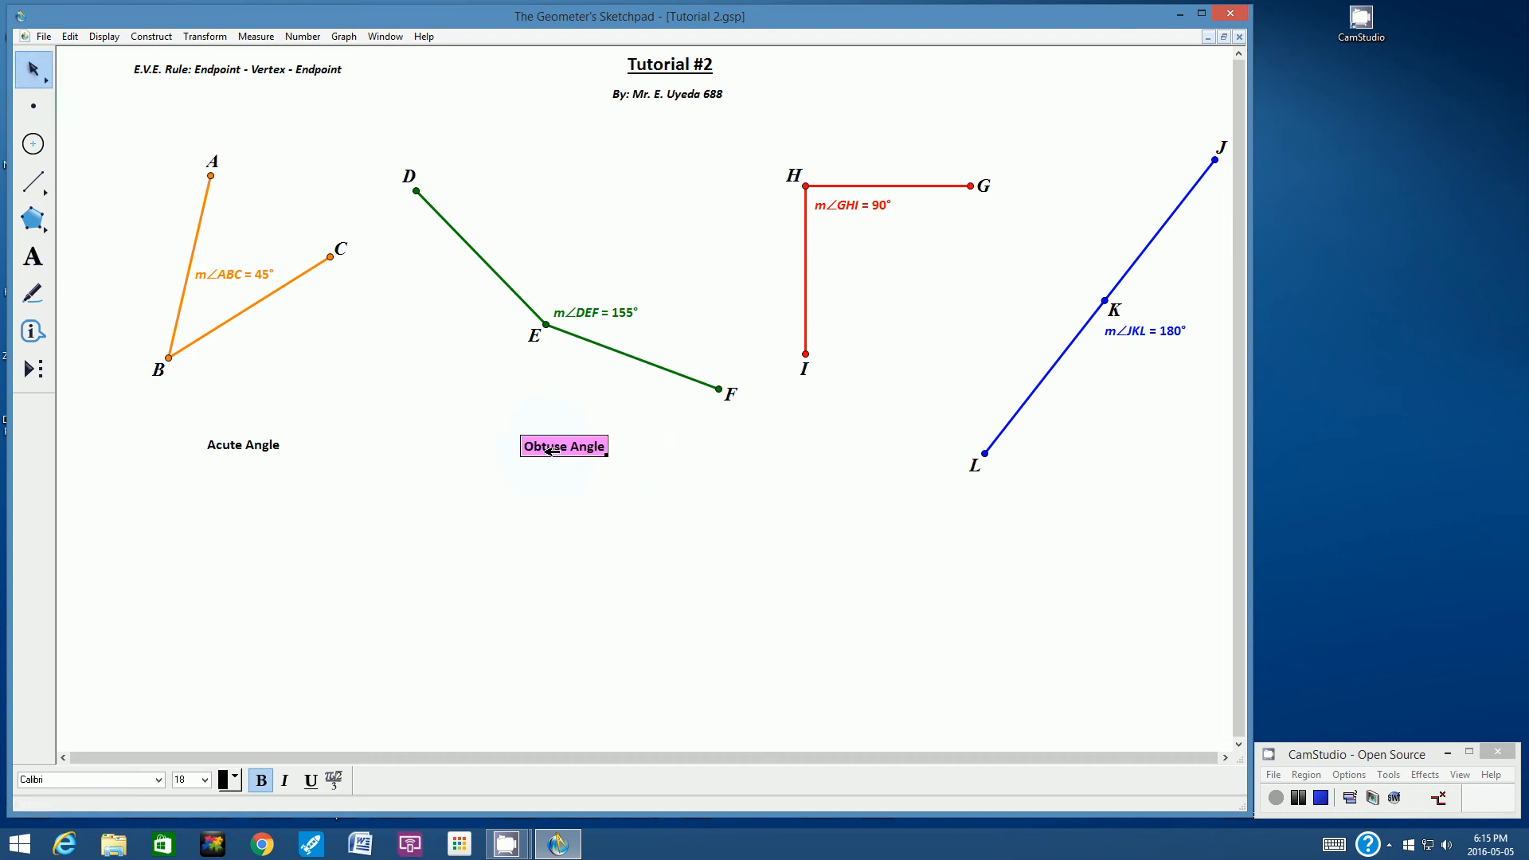
{"action": "left_click", "coordinate": [571, 545]}
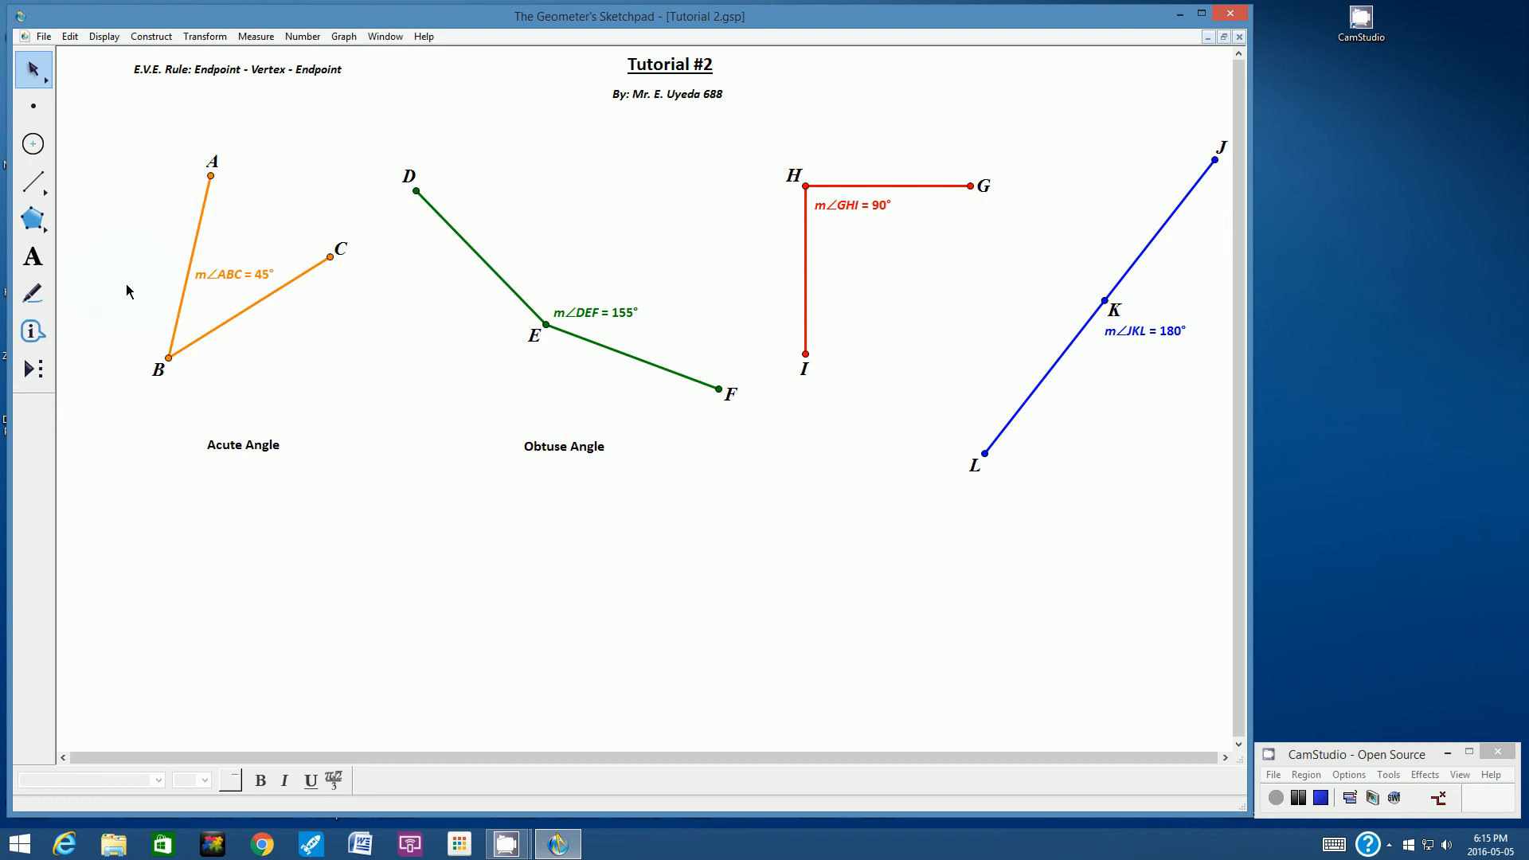
Add a caption reading "Right Angle" and place it centred beneath angle GHI, level with the "Obtuse Angle" caption
{"action": "left_click", "coordinate": [33, 256]}
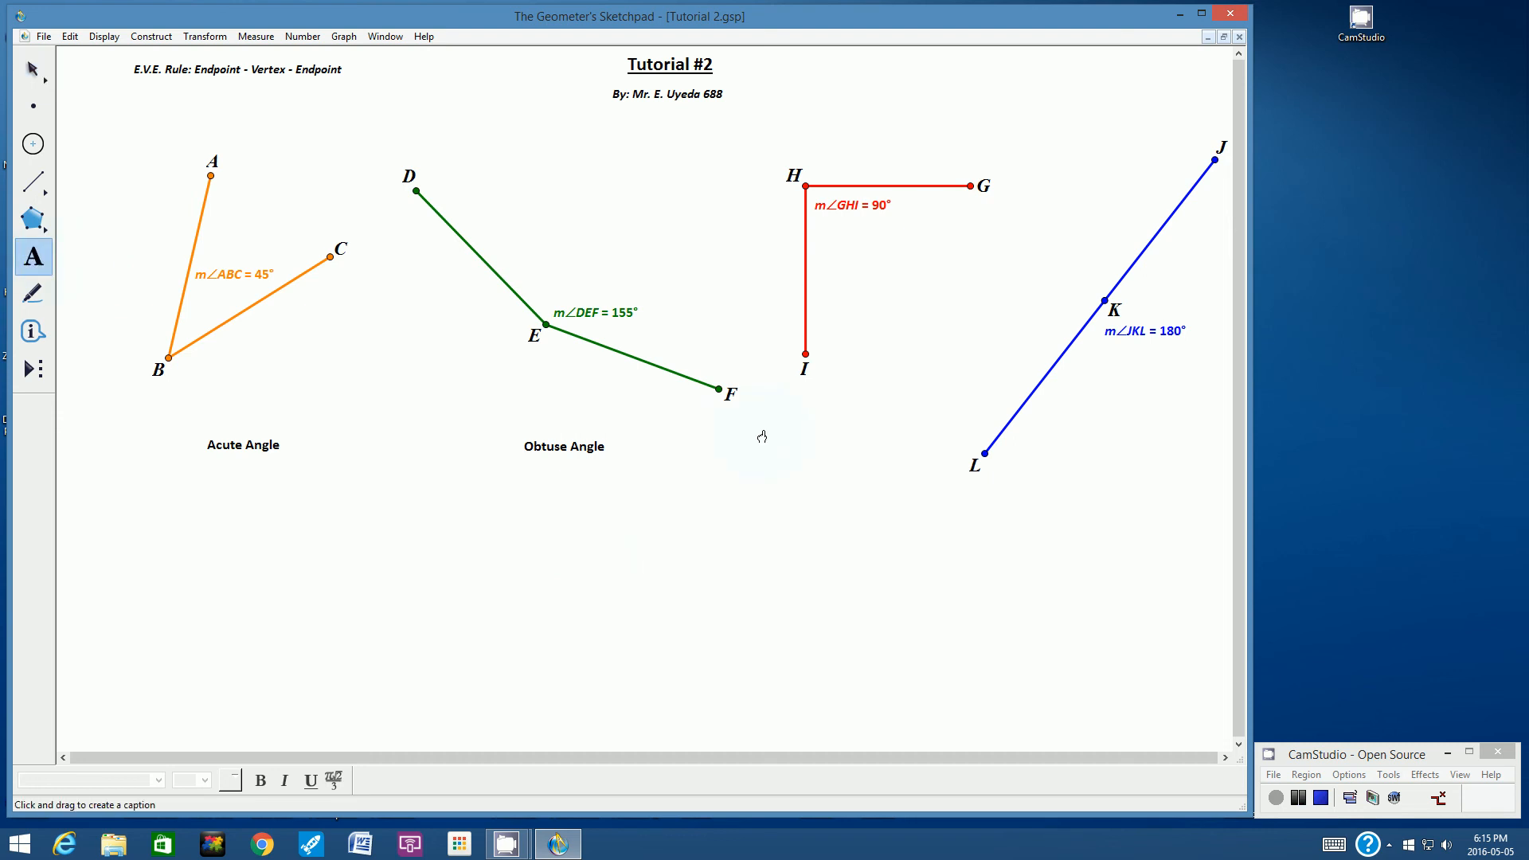
{"action": "left_click_drag", "start_coordinate": [763, 434], "coordinate": [918, 485]}
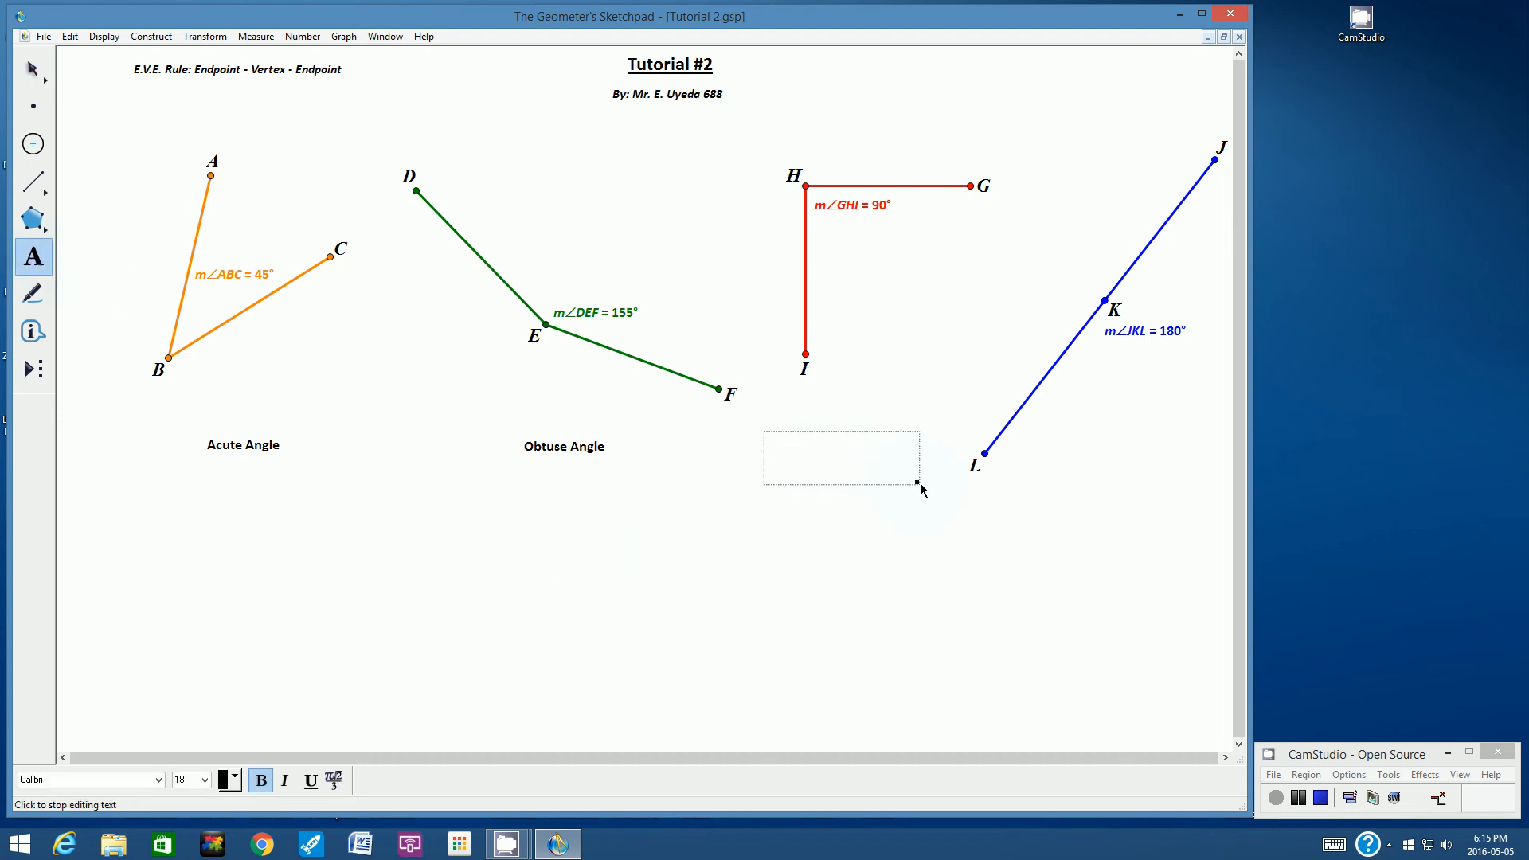
{"action": "type", "text": "RIght"}
{"action": "key", "text": "BackSpace"}
{"action": "key", "text": "BackSpace"}
{"action": "key", "text": "BackSpace"}
{"action": "type", "text": "ight Ang"}
{"action": "left_click", "coordinate": [33, 69]}
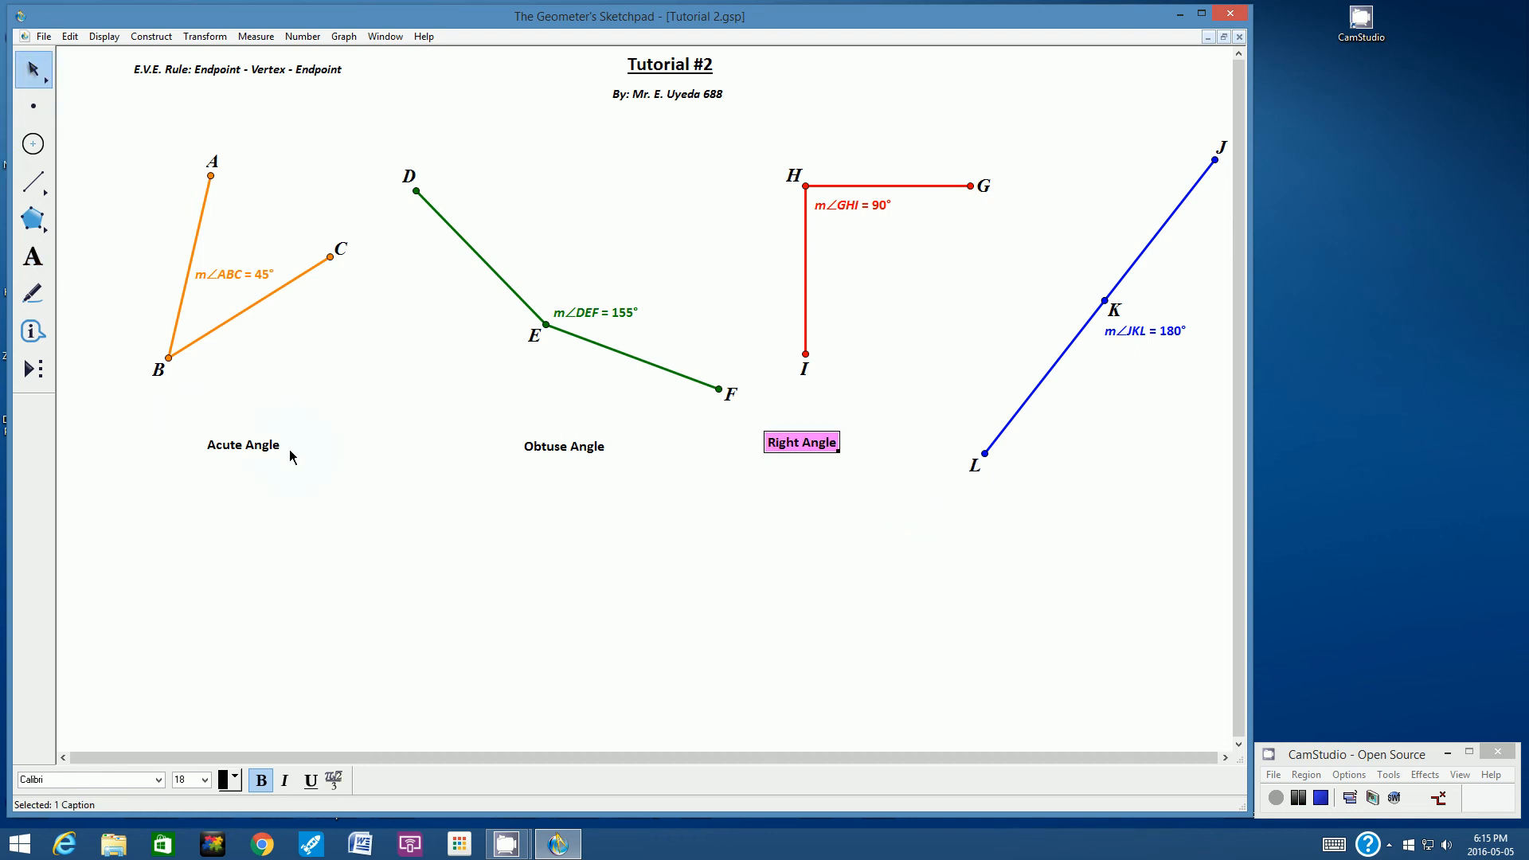
{"action": "left_click", "coordinate": [751, 512]}
{"action": "left_click_drag", "start_coordinate": [815, 444], "coordinate": [880, 446]}
{"action": "left_click", "coordinate": [852, 535]}
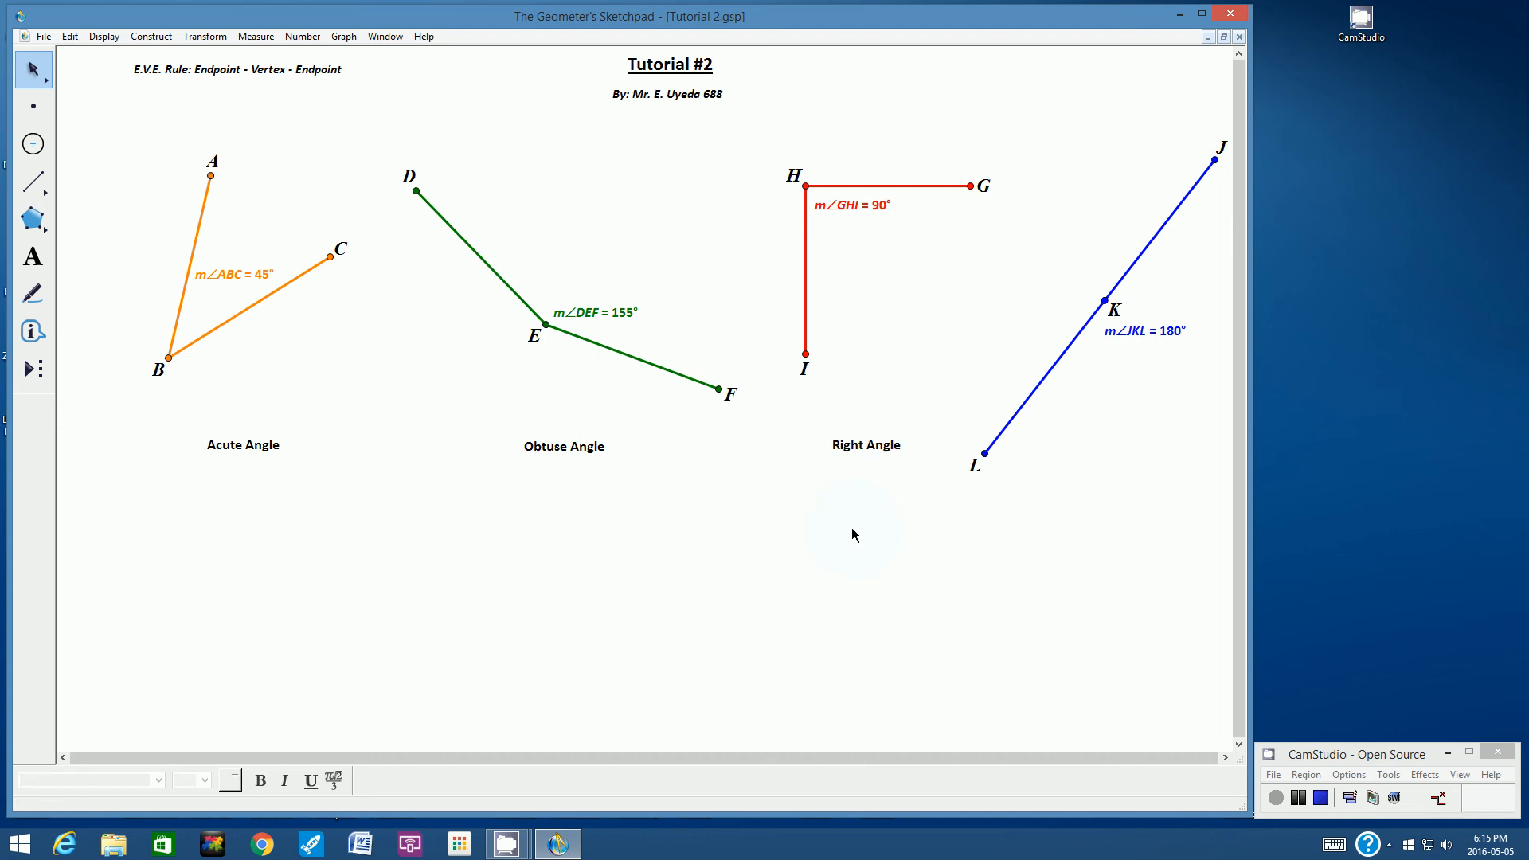
Add a caption reading "Straight Angle" and place it beneath angle JKL, to the right of point L
{"action": "left_click", "coordinate": [32, 256]}
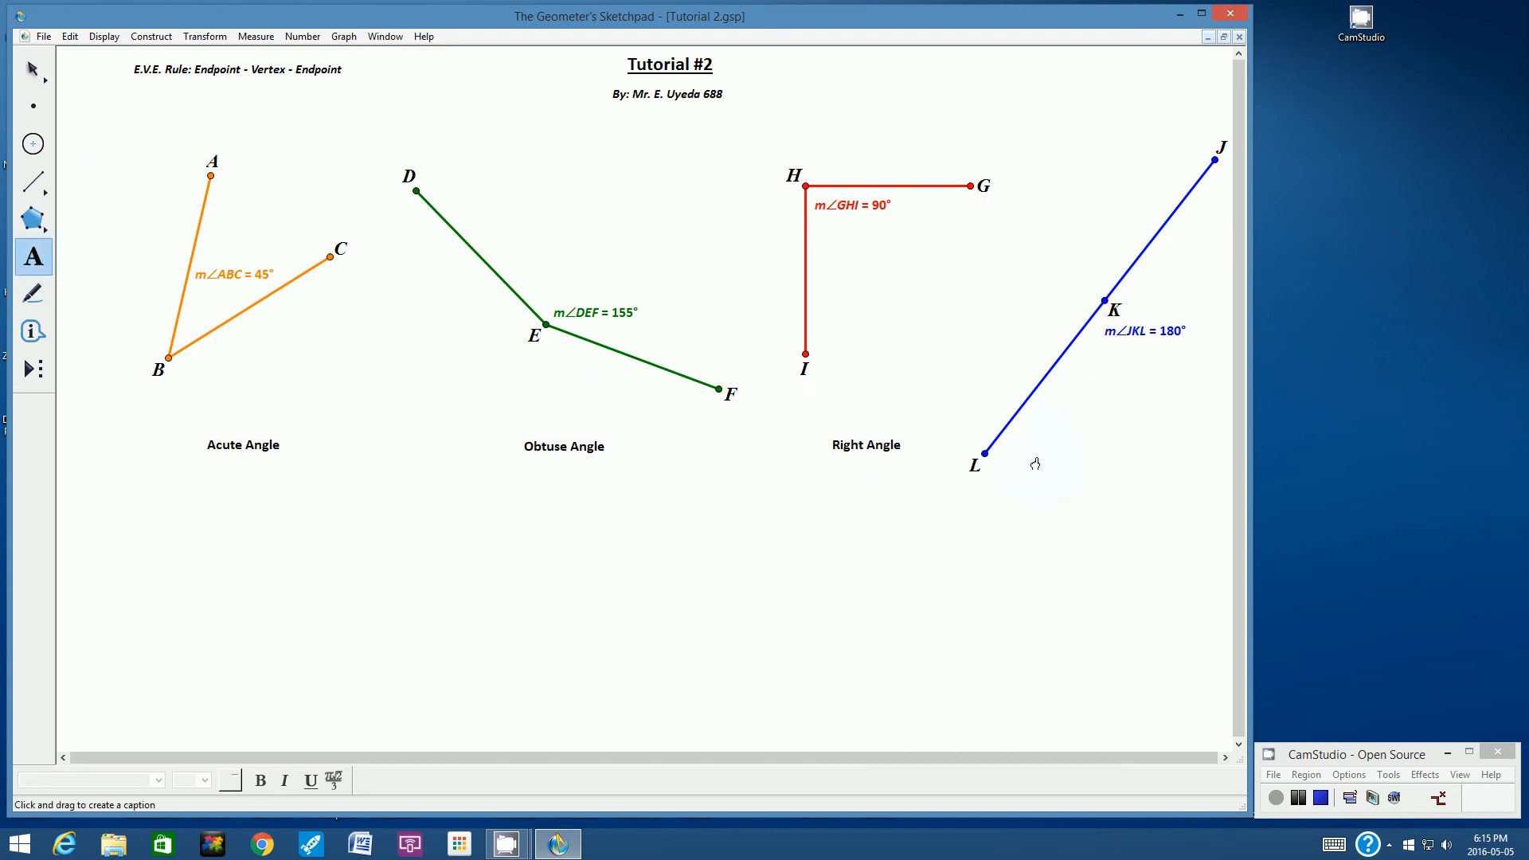
{"action": "left_click_drag", "start_coordinate": [1031, 460], "coordinate": [1211, 488]}
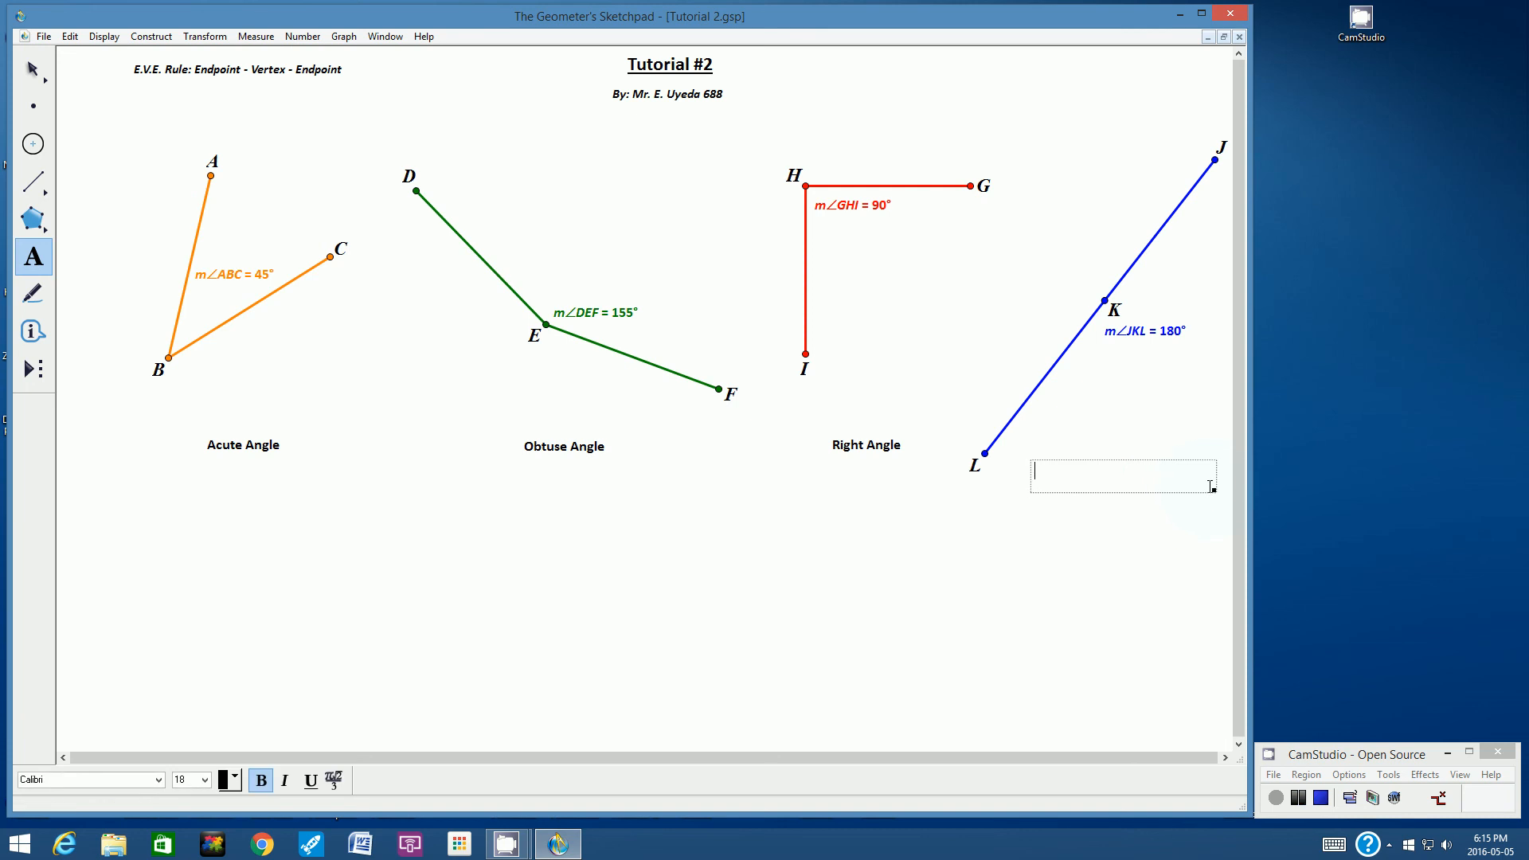
{"action": "type", "text": "Straight Angle"}
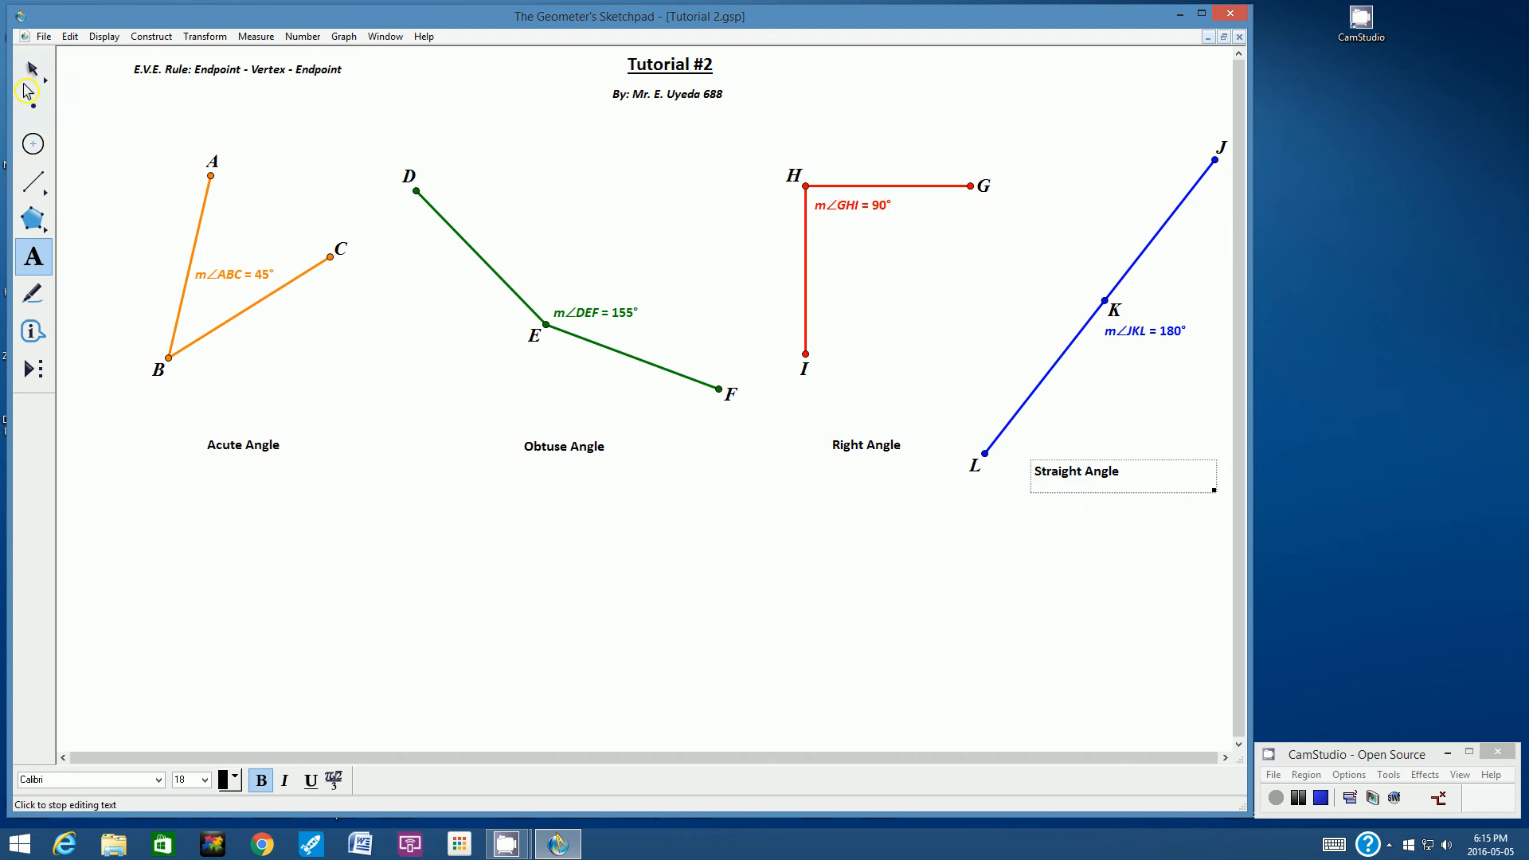
{"action": "left_click", "coordinate": [32, 70]}
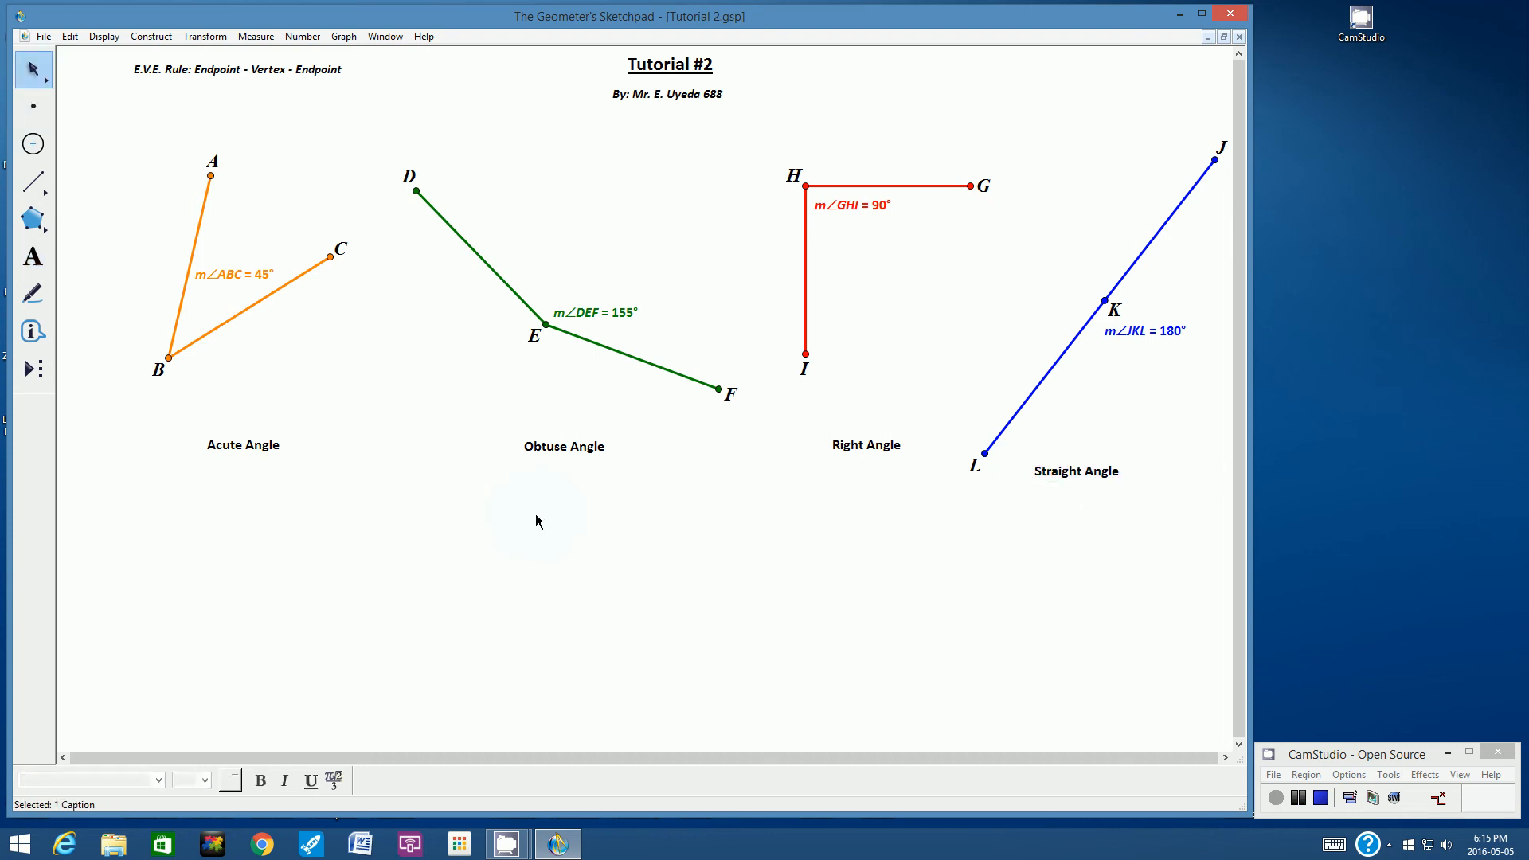
{"action": "left_click_drag", "start_coordinate": [1072, 471], "coordinate": [1125, 454]}
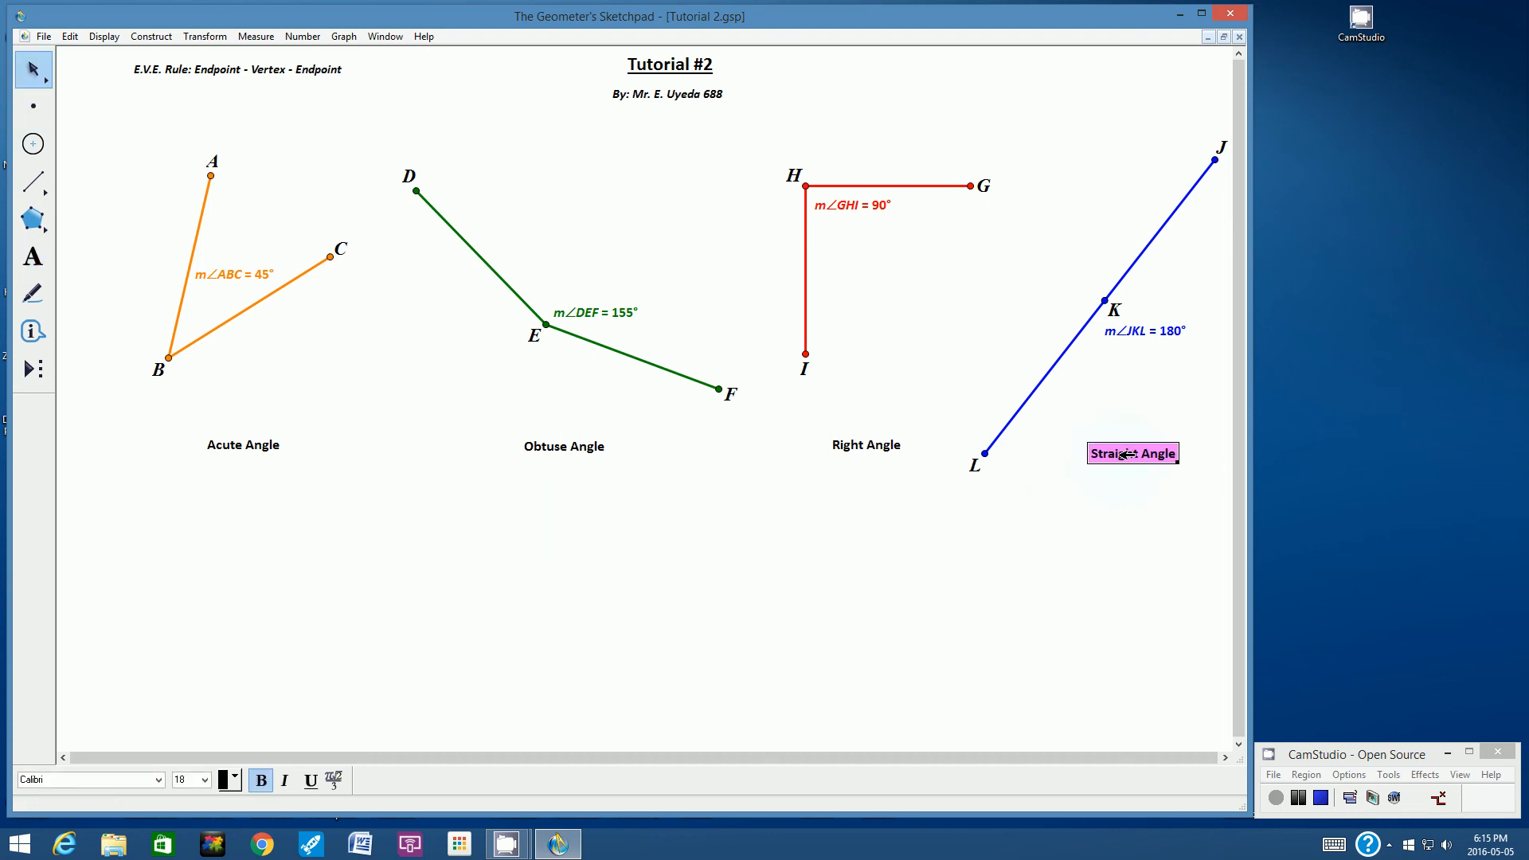
{"action": "left_click", "coordinate": [826, 528]}
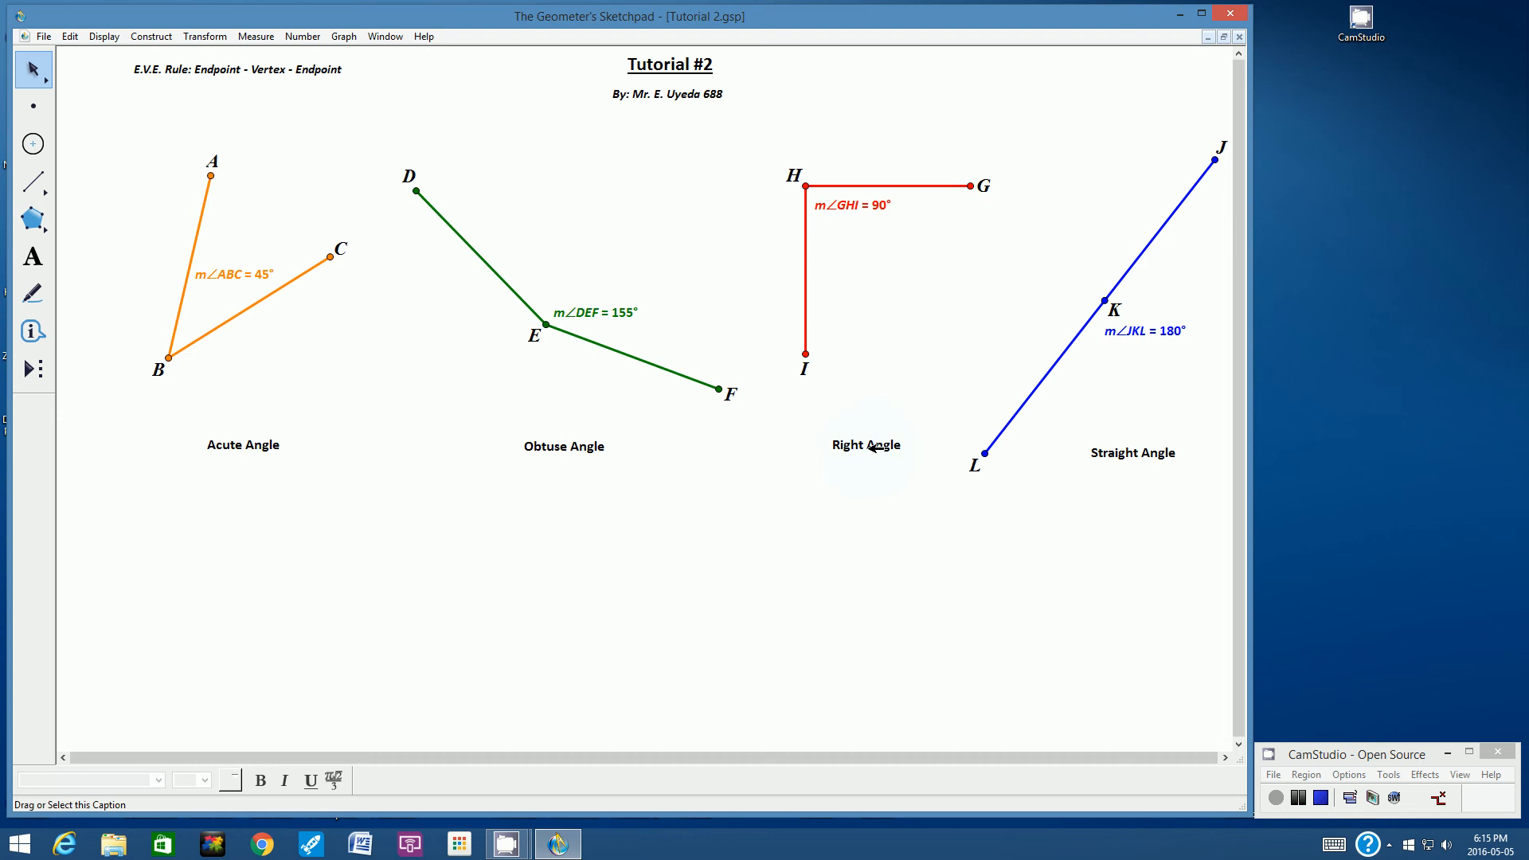
Nudge the "Right Angle" caption slightly down towards the level of the "Straight Angle" caption, and save the sketch
{"action": "left_click_drag", "start_coordinate": [875, 447], "coordinate": [872, 453]}
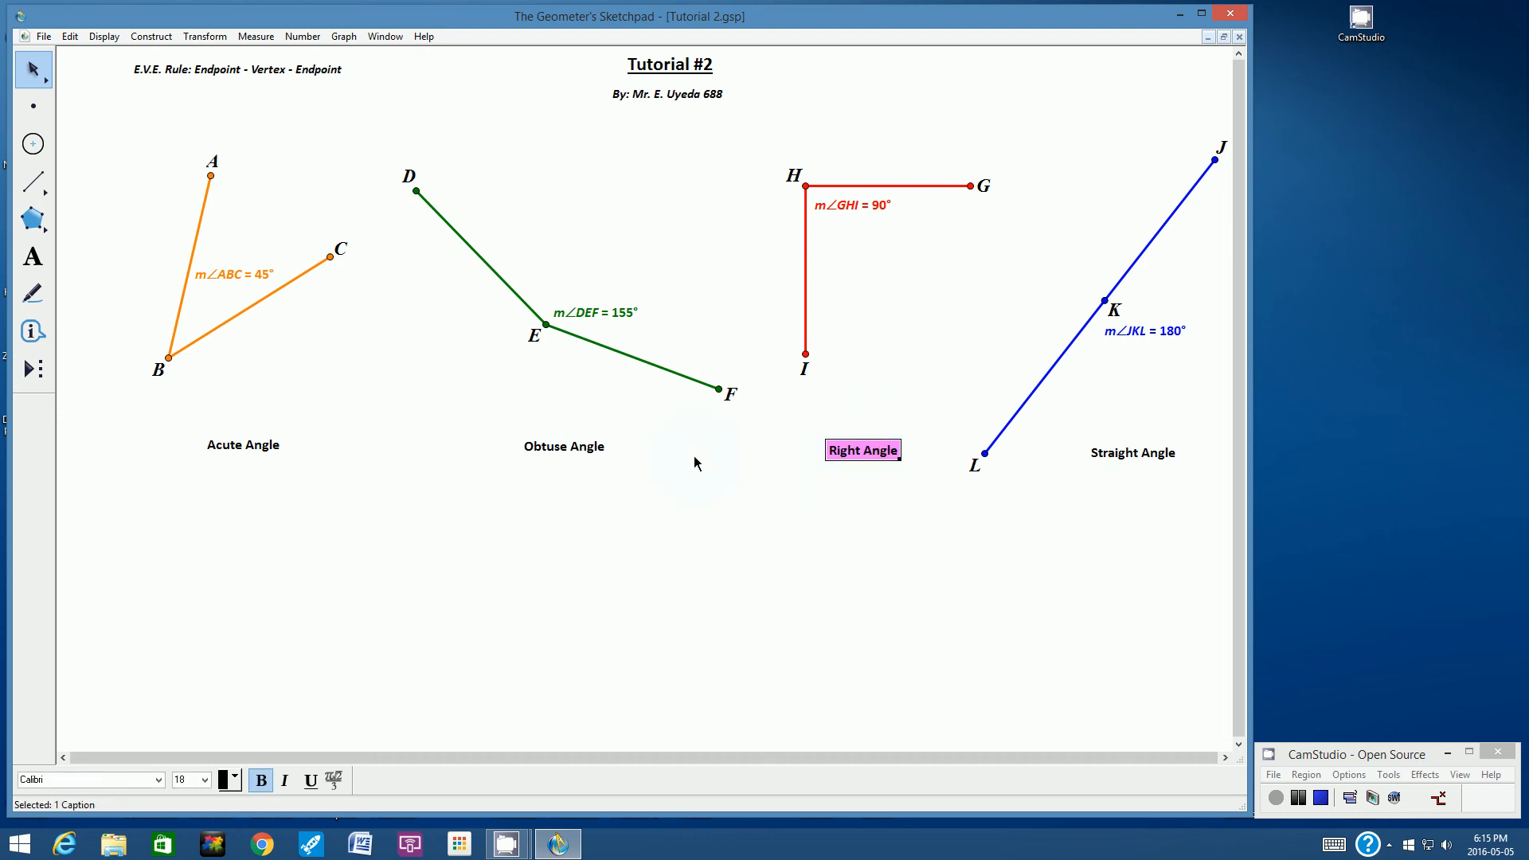
{"action": "left_click", "coordinate": [1012, 573]}
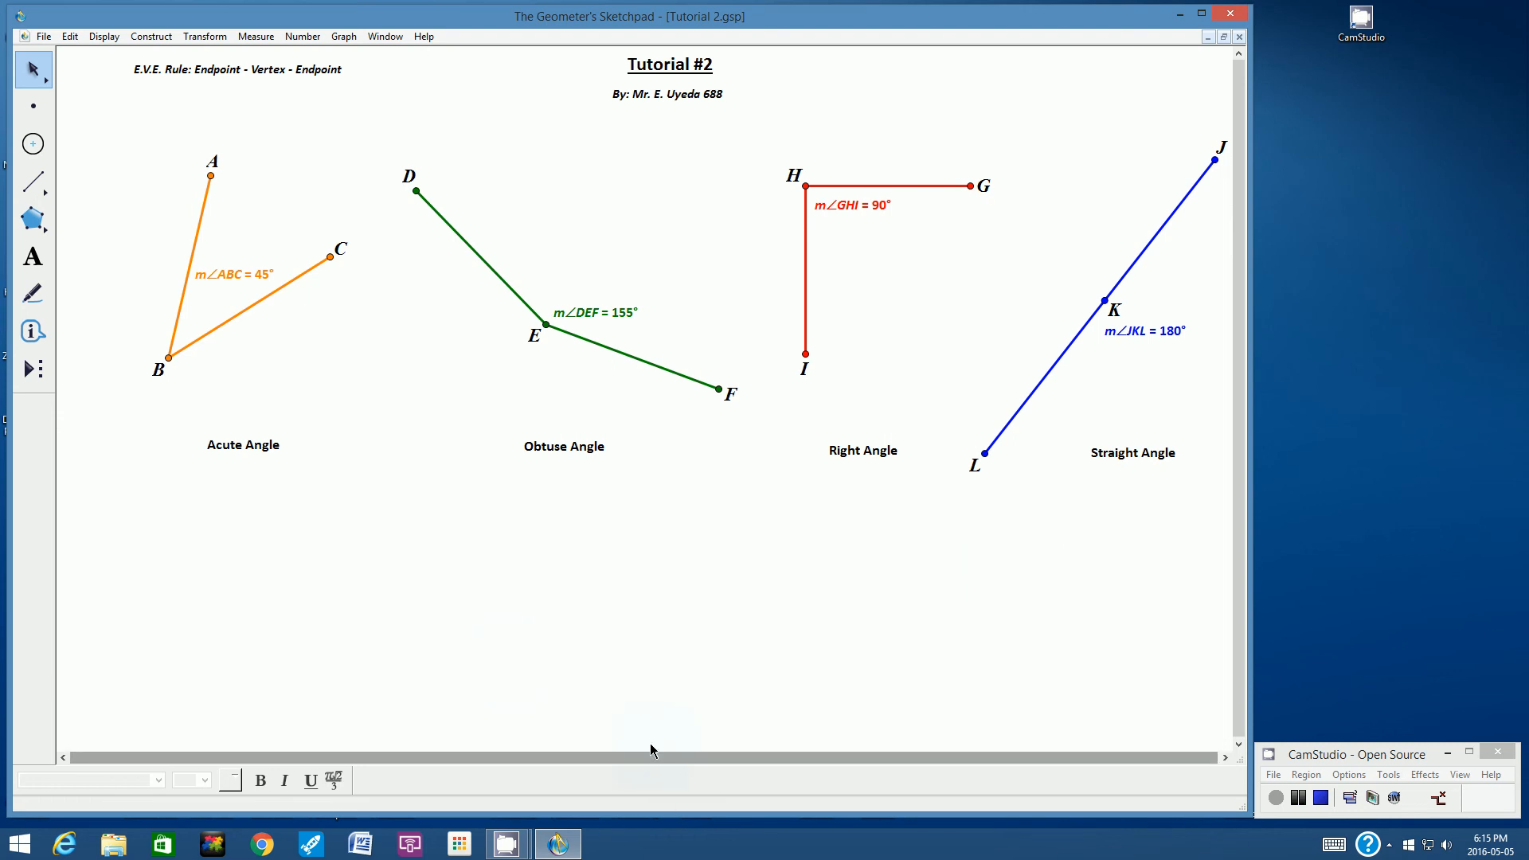
{"action": "left_click", "coordinate": [43, 37]}
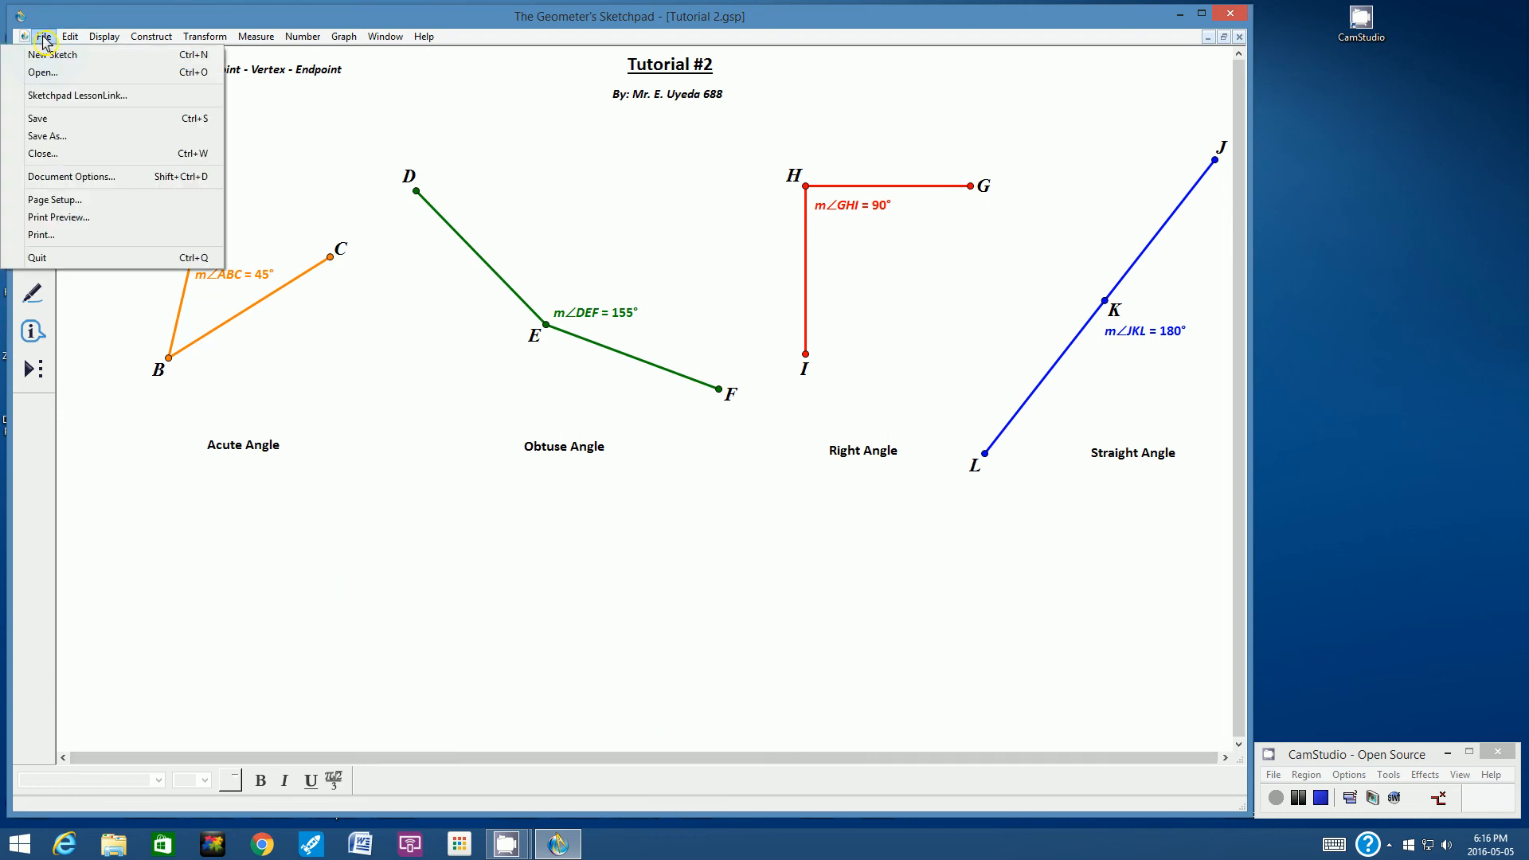
{"action": "left_click", "coordinate": [43, 121]}
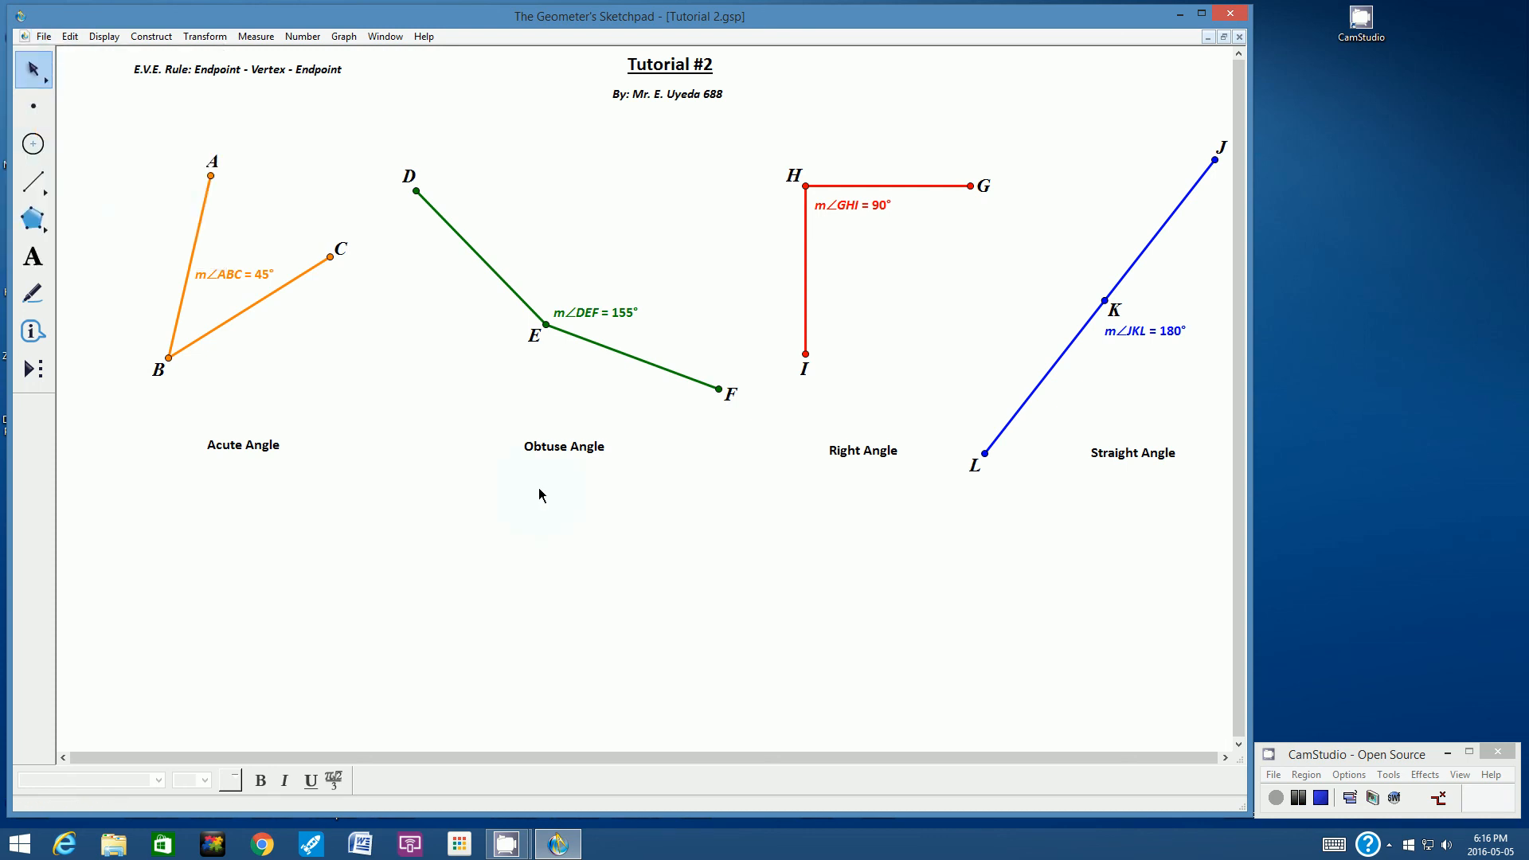